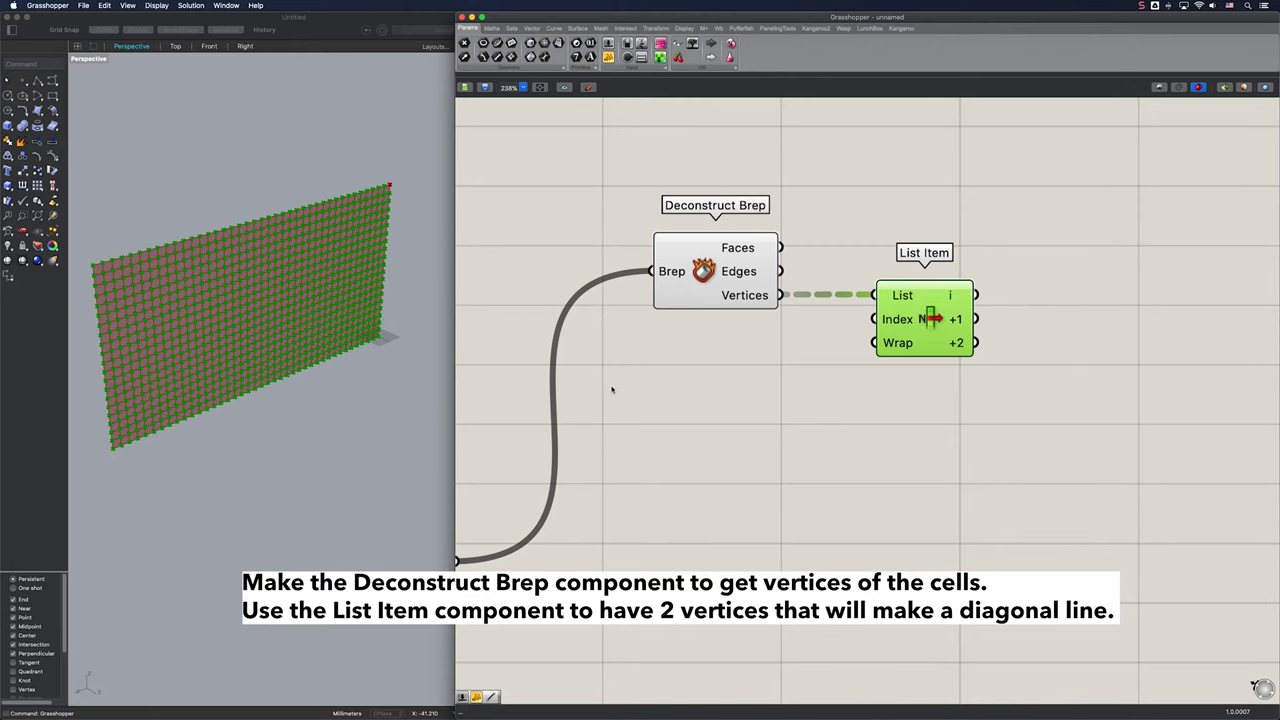
# Add a Line component with List Item's i and +2 outputs as Start Point and End Point, and flatten its Line output
pyautogui.scroll(-3, 655, 390)
pyautogui.moveTo(666, 385); pyautogui.dragTo(769, 307, button='right')
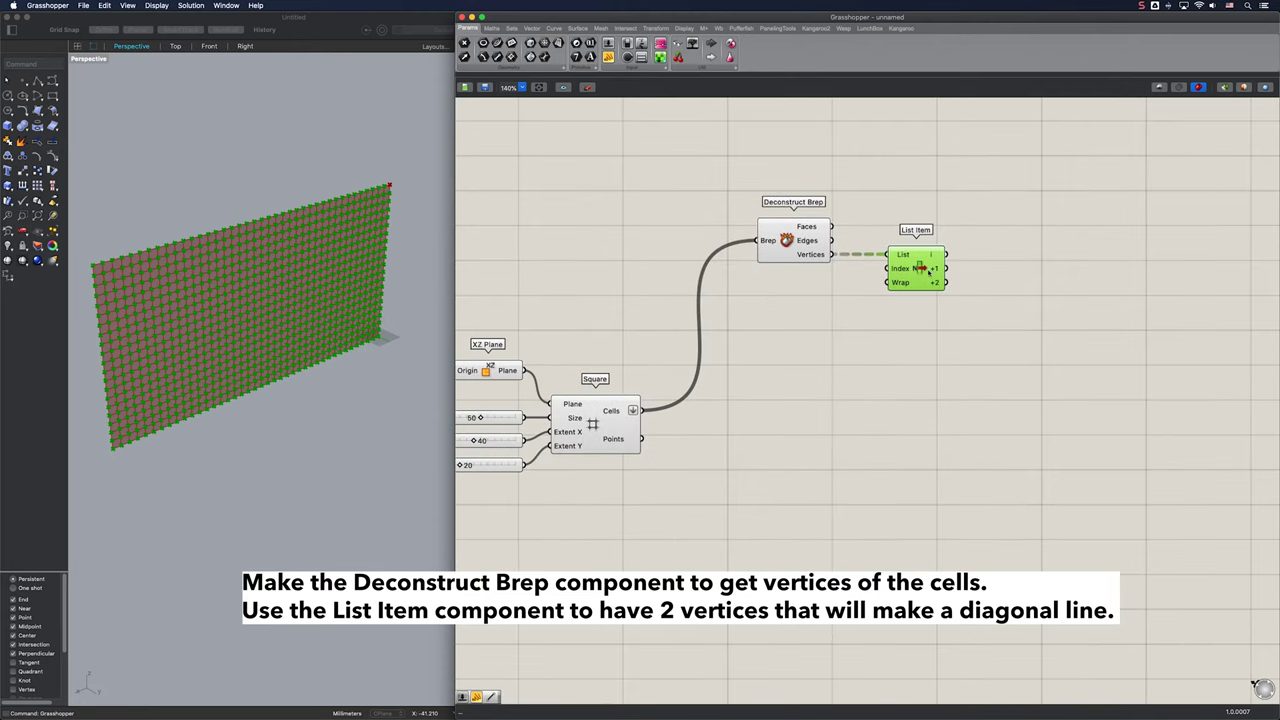
pyautogui.moveTo(928, 272); pyautogui.dragTo(904, 272)
pyautogui.doubleClick(980, 291)
pyautogui.write('lin')
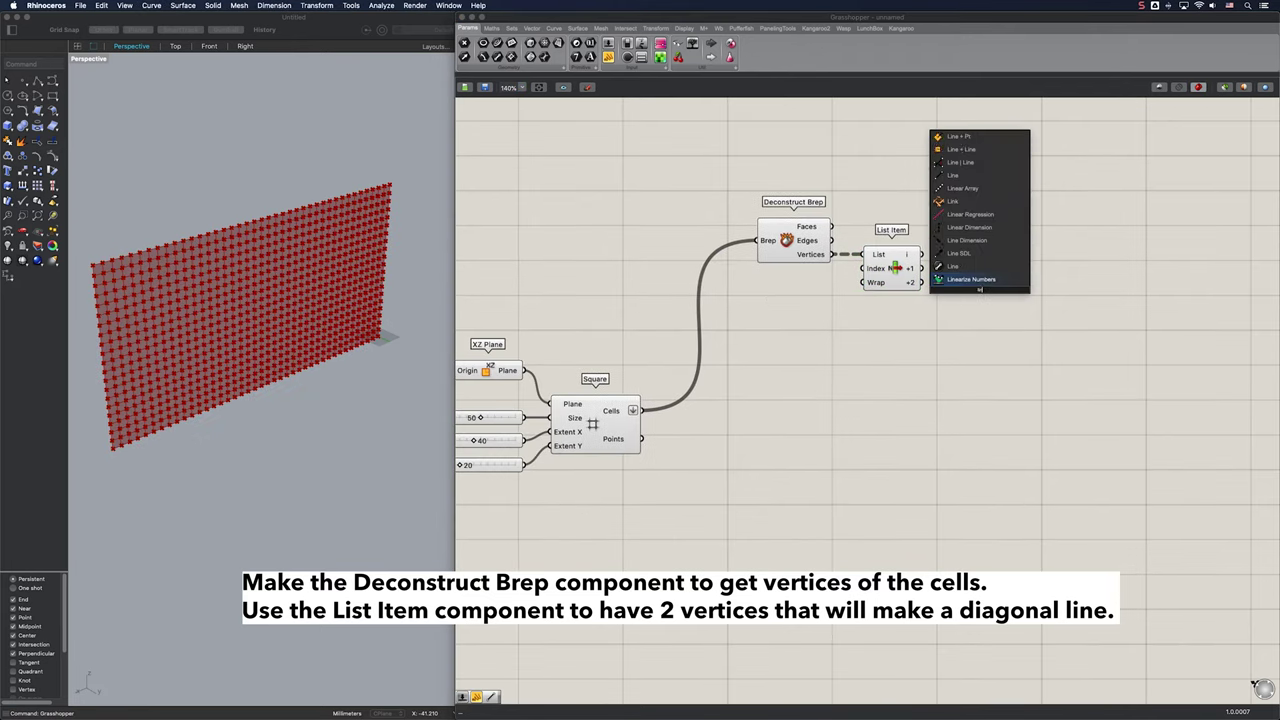
pyautogui.write('n')
pyautogui.click(970, 268)
pyautogui.moveTo(926, 259); pyautogui.dragTo(984, 280)
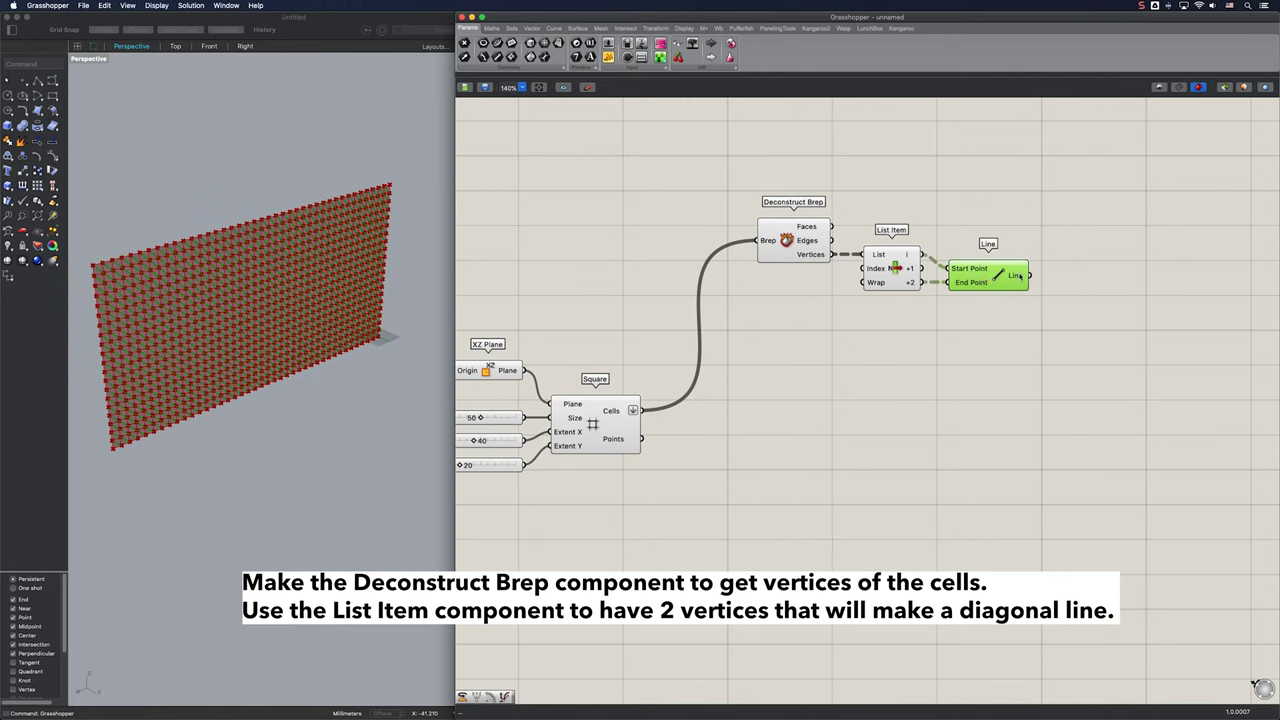
pyautogui.rightClick(1020, 277)
pyautogui.click(1049, 313)
# Add an Evaluate Curve component and feed the flattened Line output into its Curve input
pyautogui.doubleClick(1136, 295)
pyautogui.write('e')
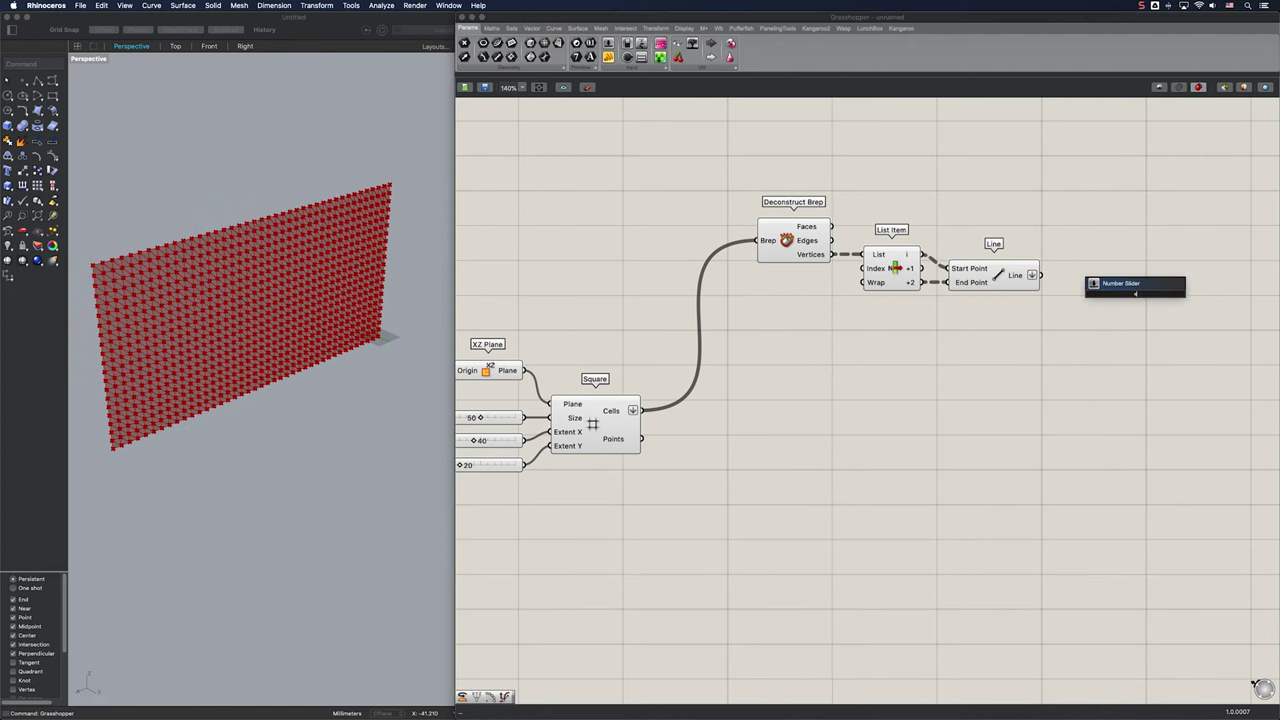
pyautogui.write('v')
pyautogui.click(1122, 257)
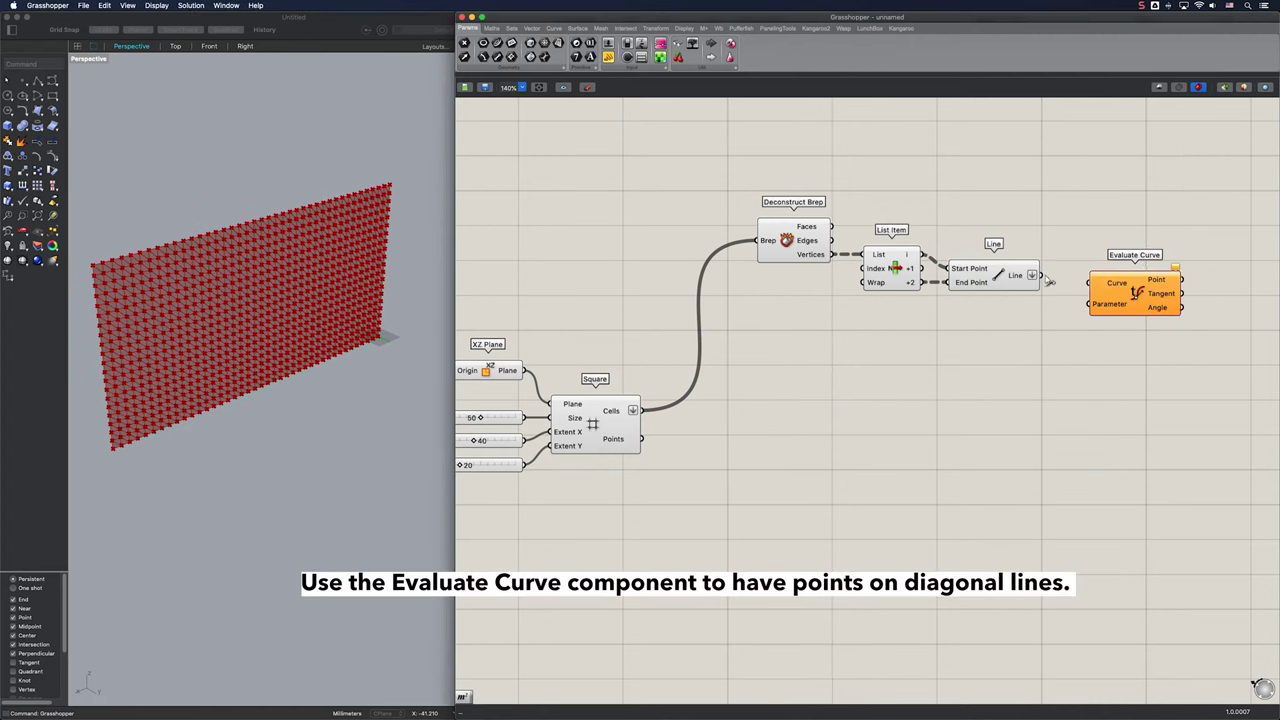
pyautogui.moveTo(1044, 277); pyautogui.dragTo(1180, 287)
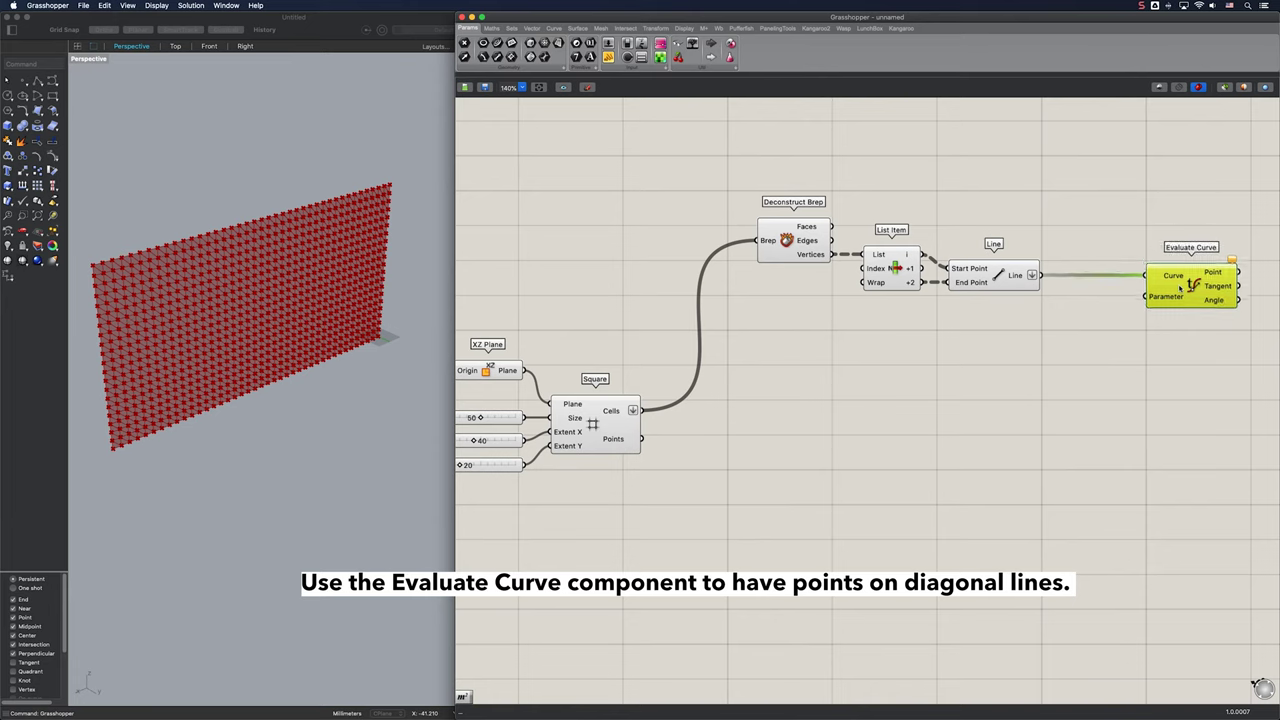
# Try a number slider at 0.2 and 0.3 as the Evaluate Curve Parameter, and delete the slider
pyautogui.doubleClick(1074, 314)
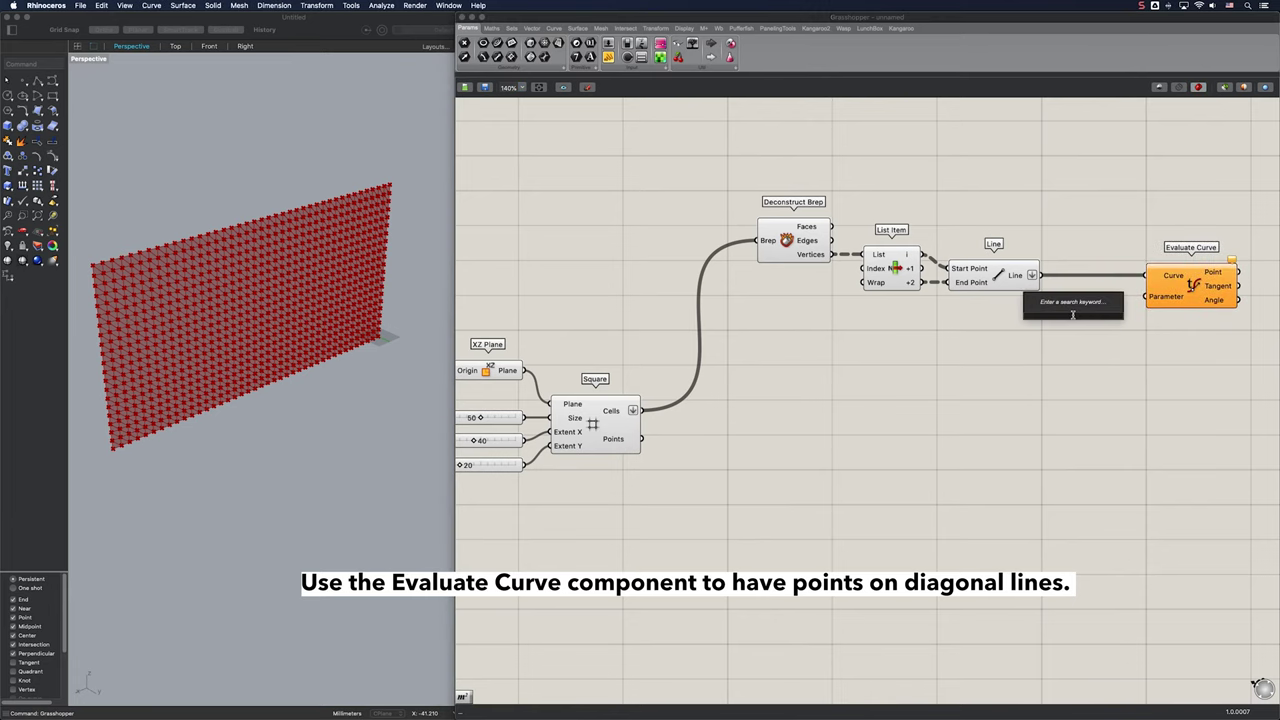
pyautogui.write('0.2')
pyautogui.press('Return')
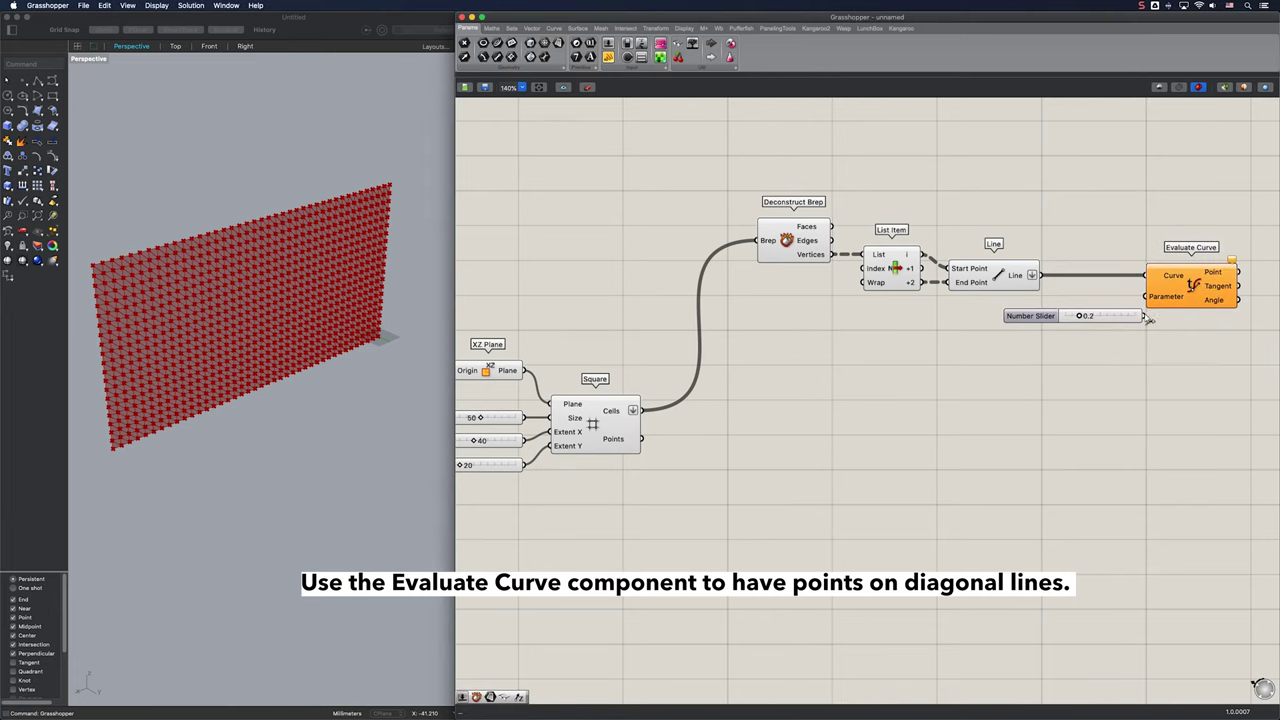
pyautogui.moveTo(1149, 318); pyautogui.dragTo(1147, 297)
pyautogui.scroll(8, 266, 283)
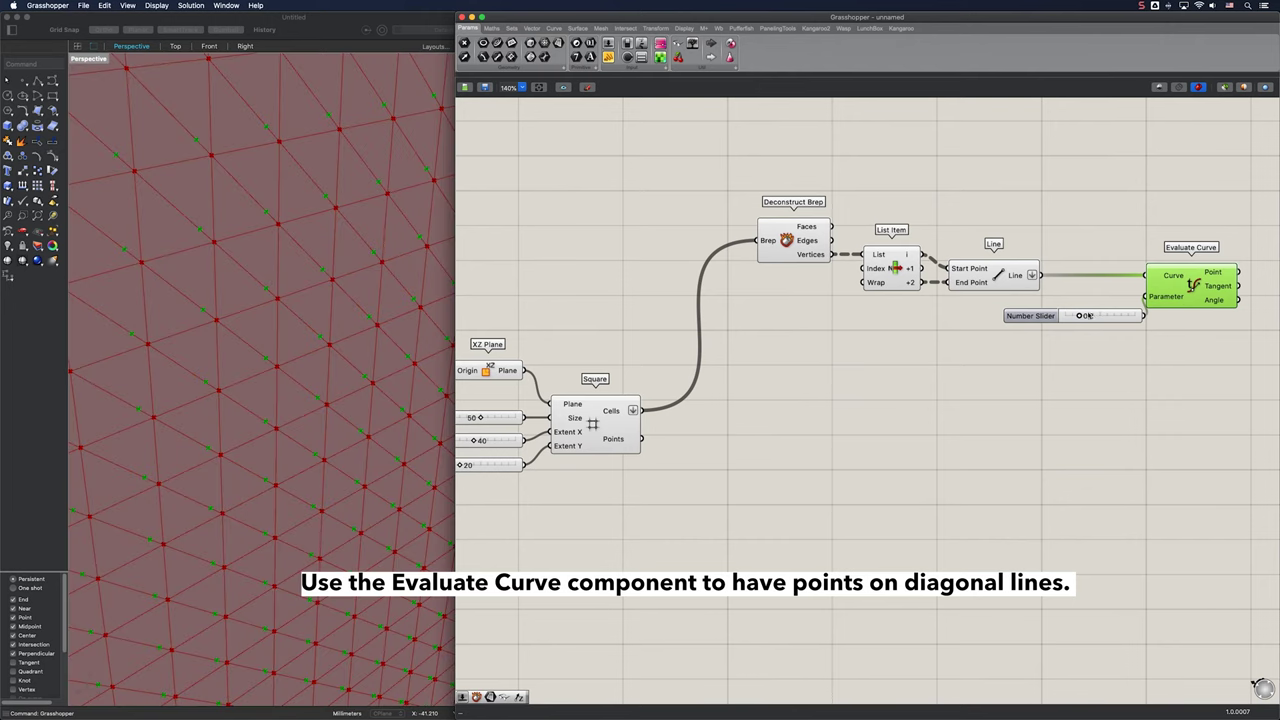
pyautogui.moveTo(1081, 318)
pyautogui.mouseDown()
pyautogui.moveTo(1066, 318)
pyautogui.moveTo(1151, 315)
pyautogui.moveTo(1091, 322)
pyautogui.mouseUp()
pyautogui.click(1104, 320)
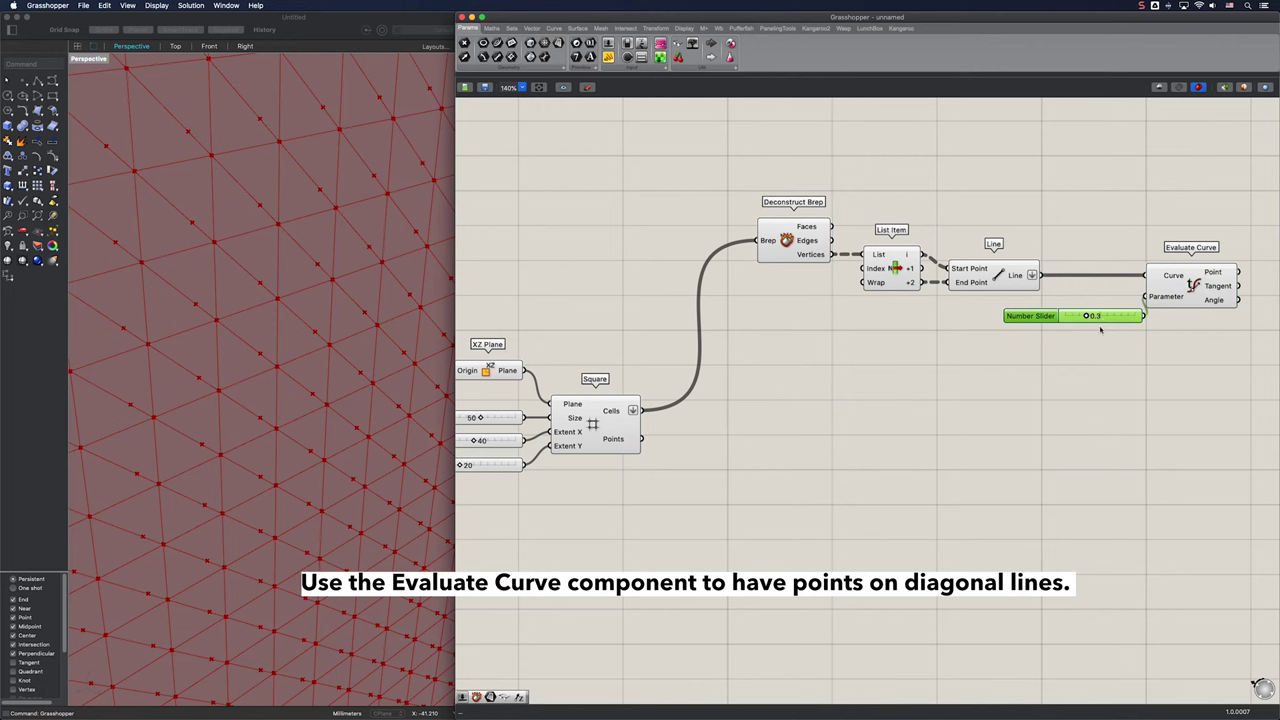
pyautogui.press('Delete')
# Add an Area component below the Square grid and connect the grid's Cells output to its Geometry input
pyautogui.scroll(-3, 1092, 336)
pyautogui.scroll(-10, 374, 342)
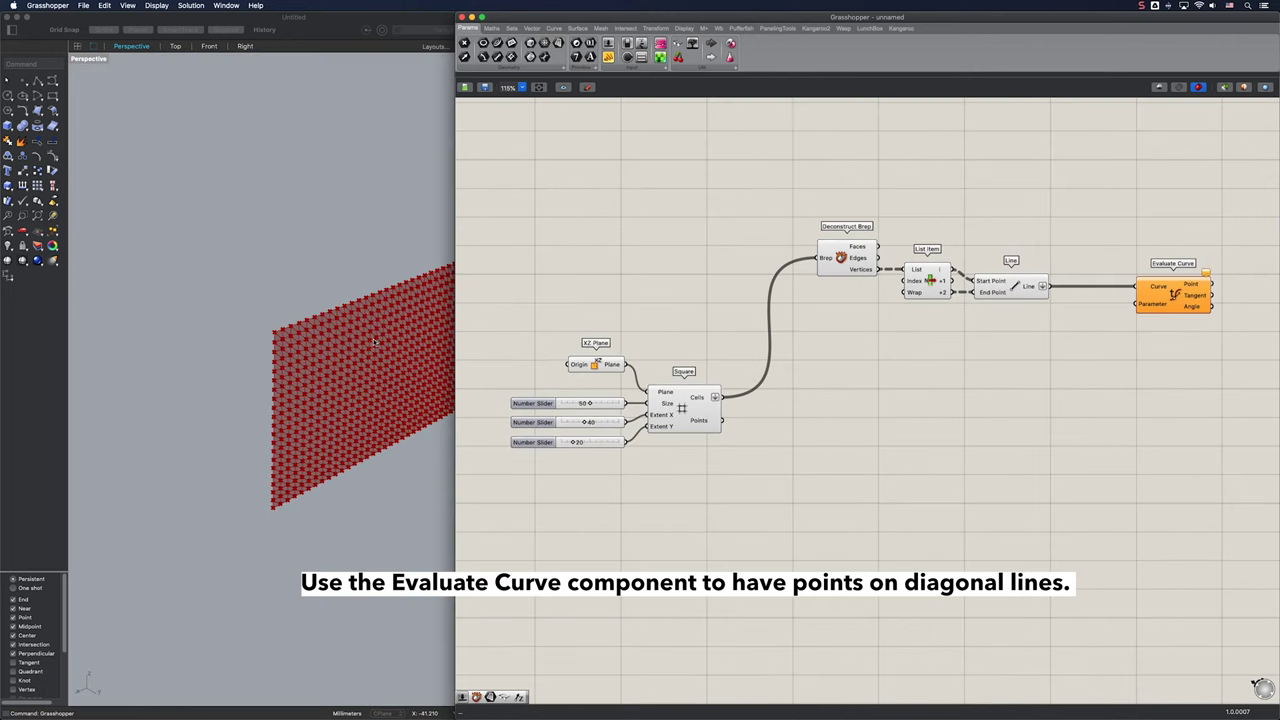
pyautogui.keyDown('shift'); pyautogui.moveTo(374, 342); pyautogui.dragTo(323, 324, button='right'); pyautogui.keyUp('shift')
pyautogui.moveTo(768, 425); pyautogui.dragTo(714, 375, button='right')
pyautogui.doubleClick(725, 399)
pyautogui.write('area')
pyautogui.click(725, 393)
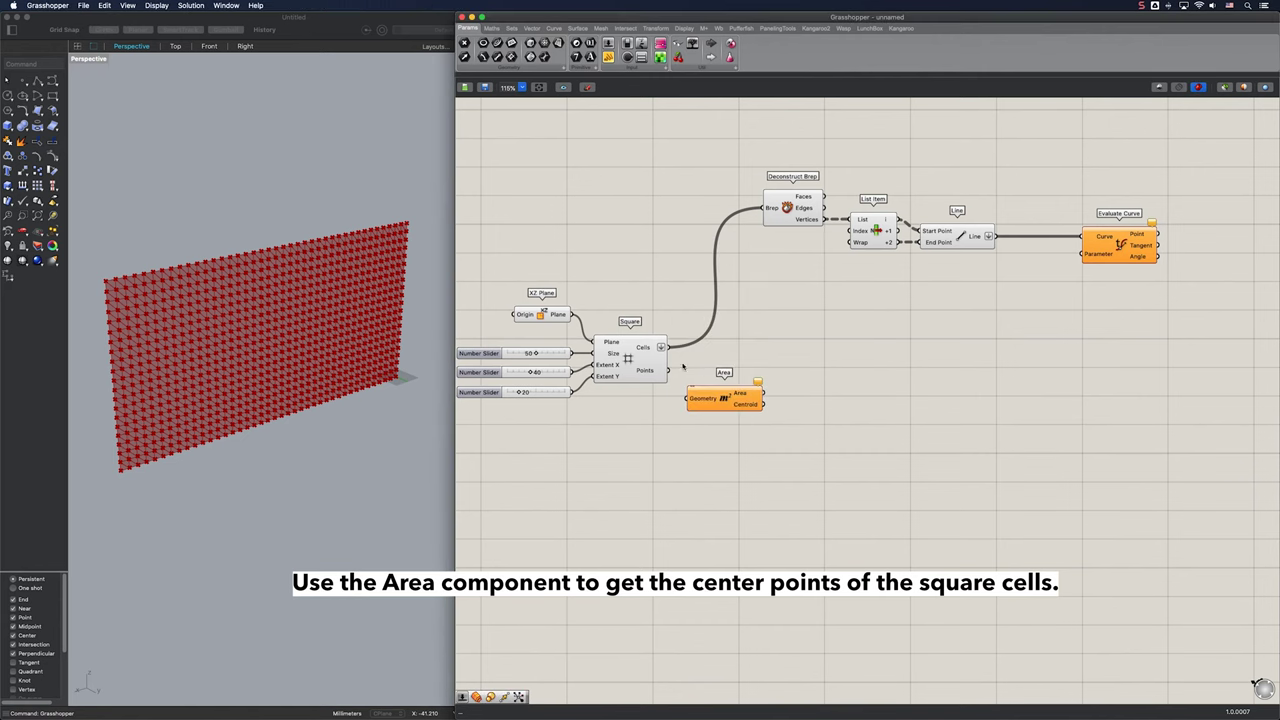
pyautogui.moveTo(668, 347); pyautogui.dragTo(727, 428)
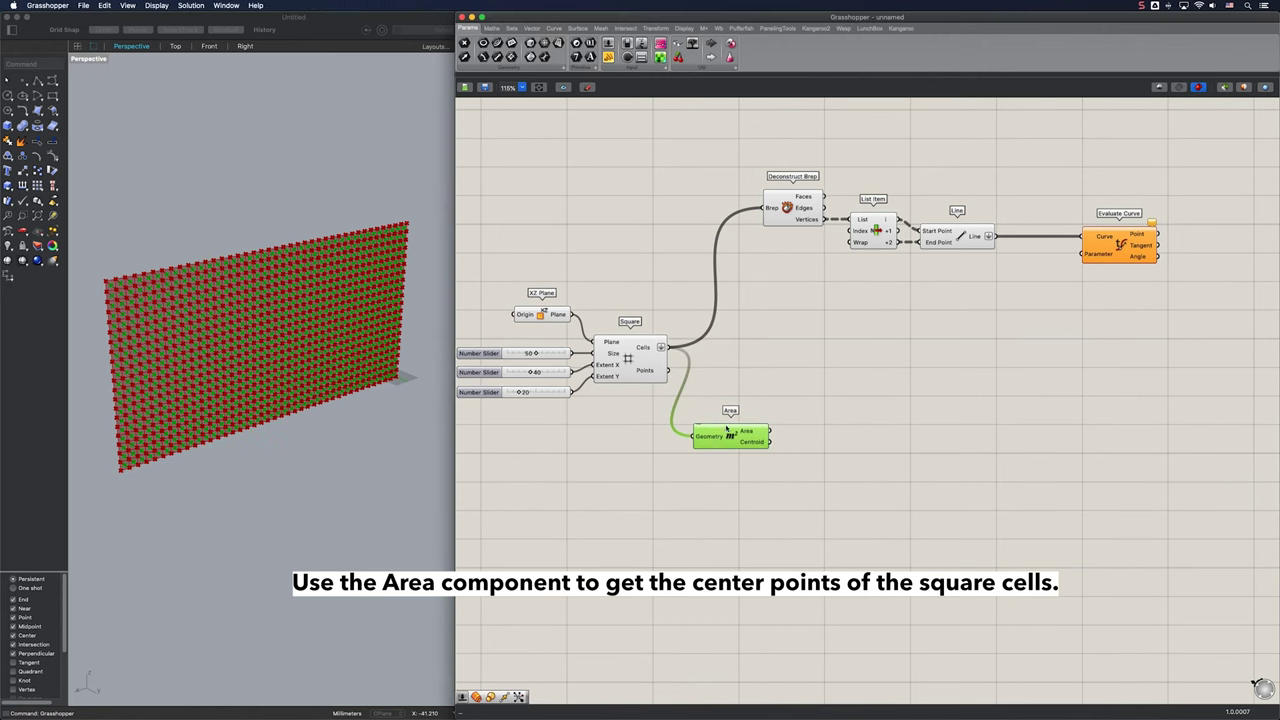
# Add a Bounding Box component set to Union Box and connect Area's Centroid output to its Content input
pyautogui.doubleClick(832, 467)
pyautogui.write('bound')
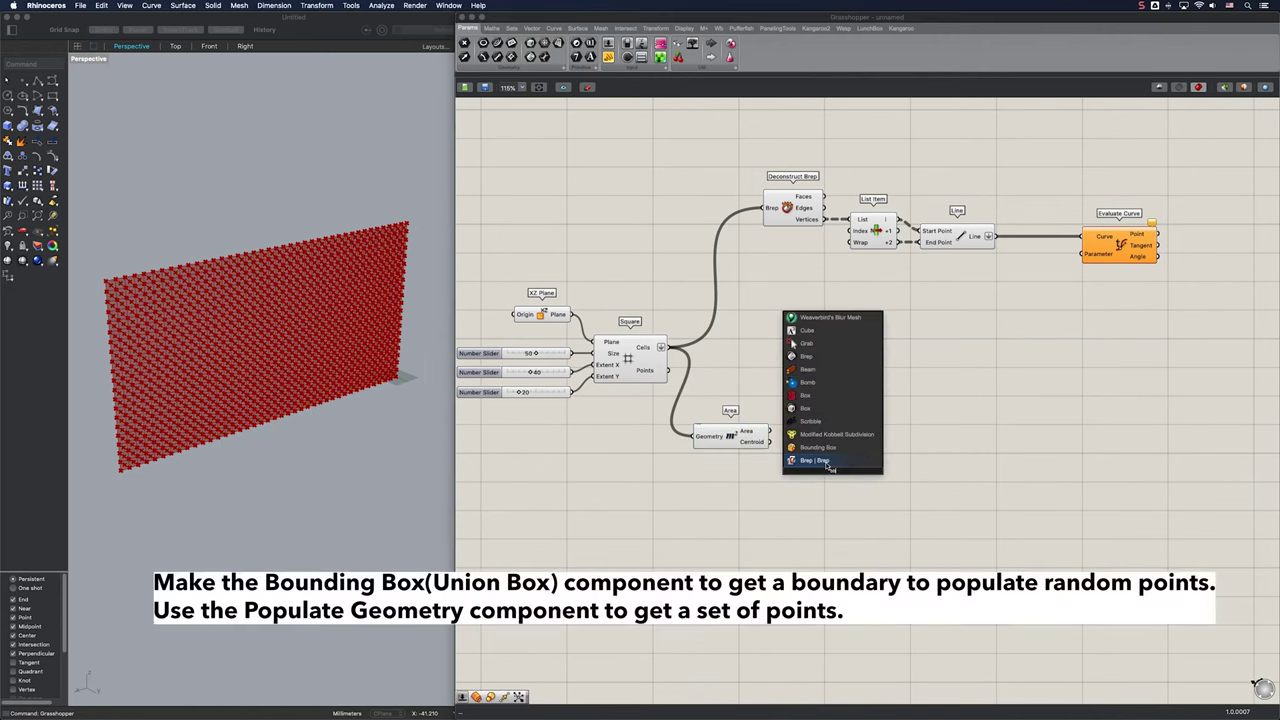
pyautogui.click(822, 450)
pyautogui.rightClick(837, 471)
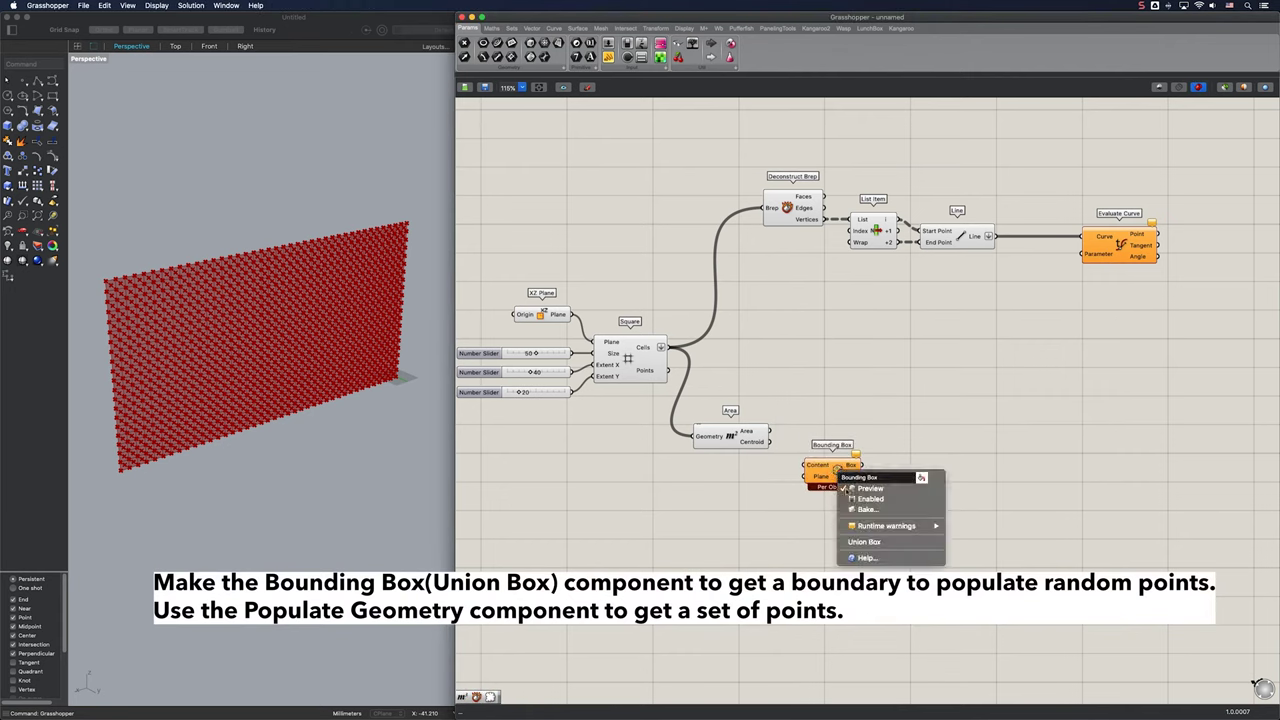
pyautogui.click(852, 542)
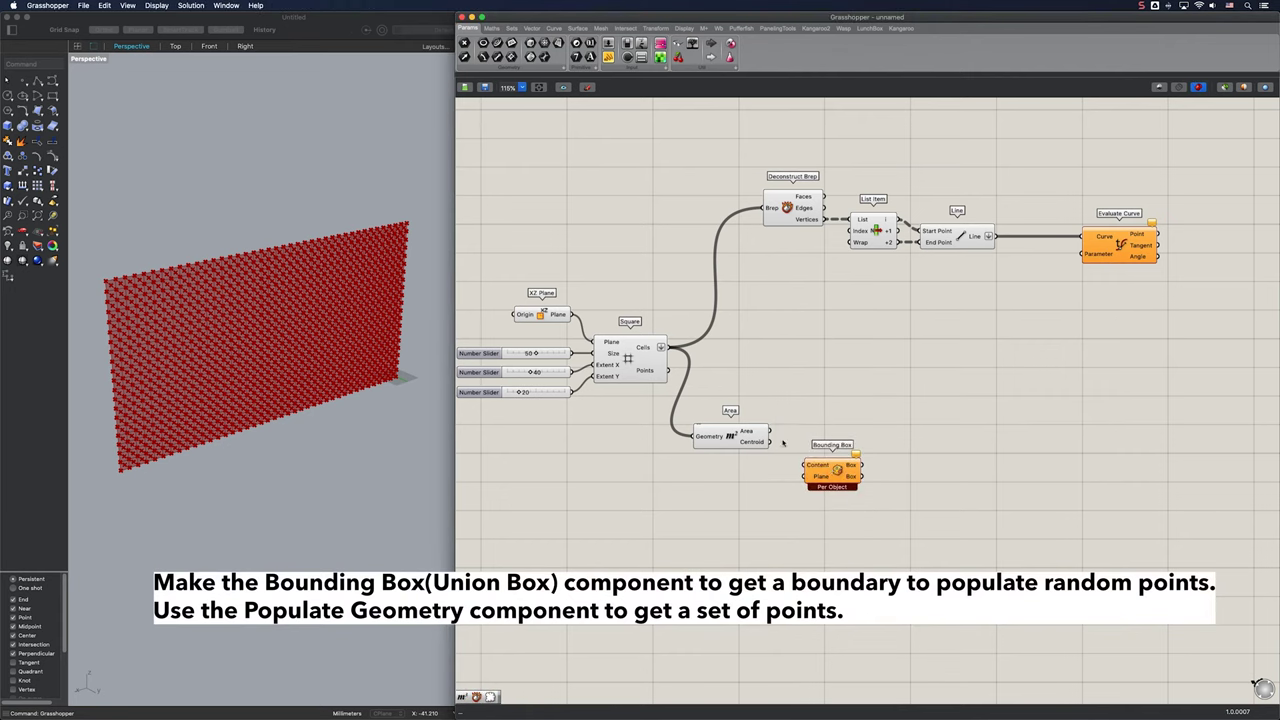
pyautogui.moveTo(803, 465); pyautogui.dragTo(832, 449)
# Add a Populate Geometry component and connect the Bounding Box's Box output to its Geometry input
pyautogui.doubleClick(894, 452)
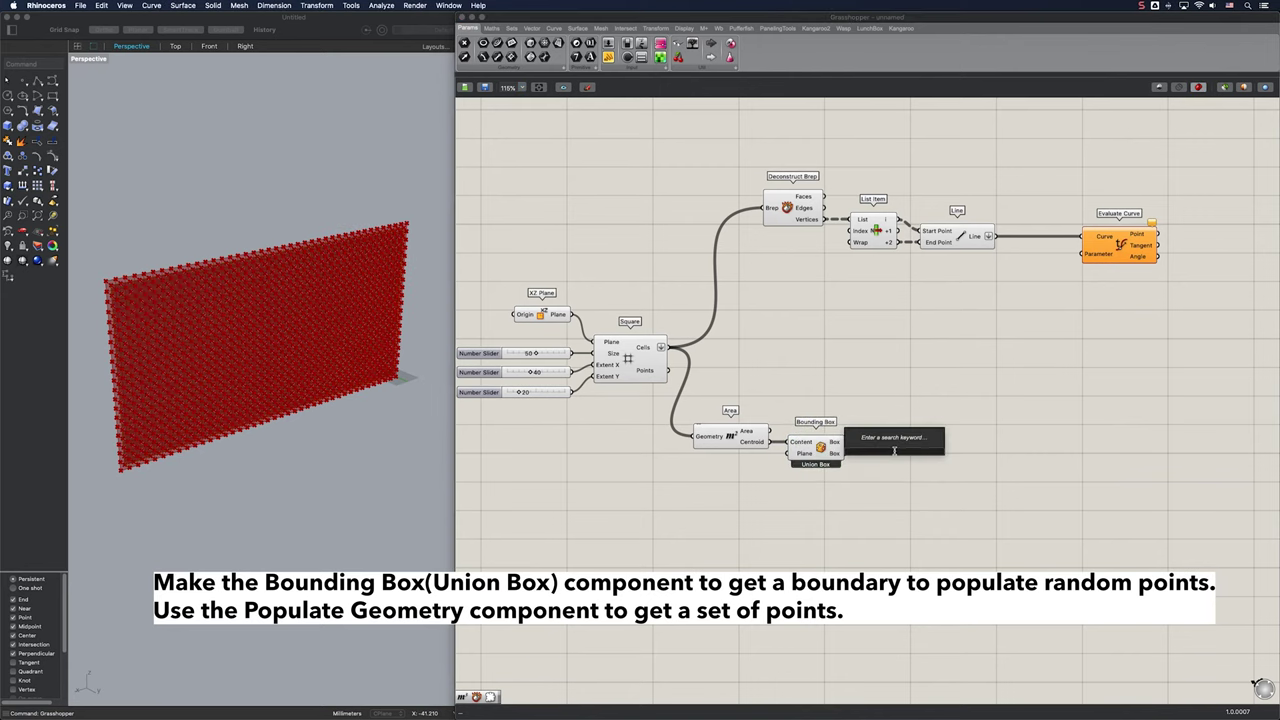
pyautogui.write('pop')
pyautogui.click(911, 417)
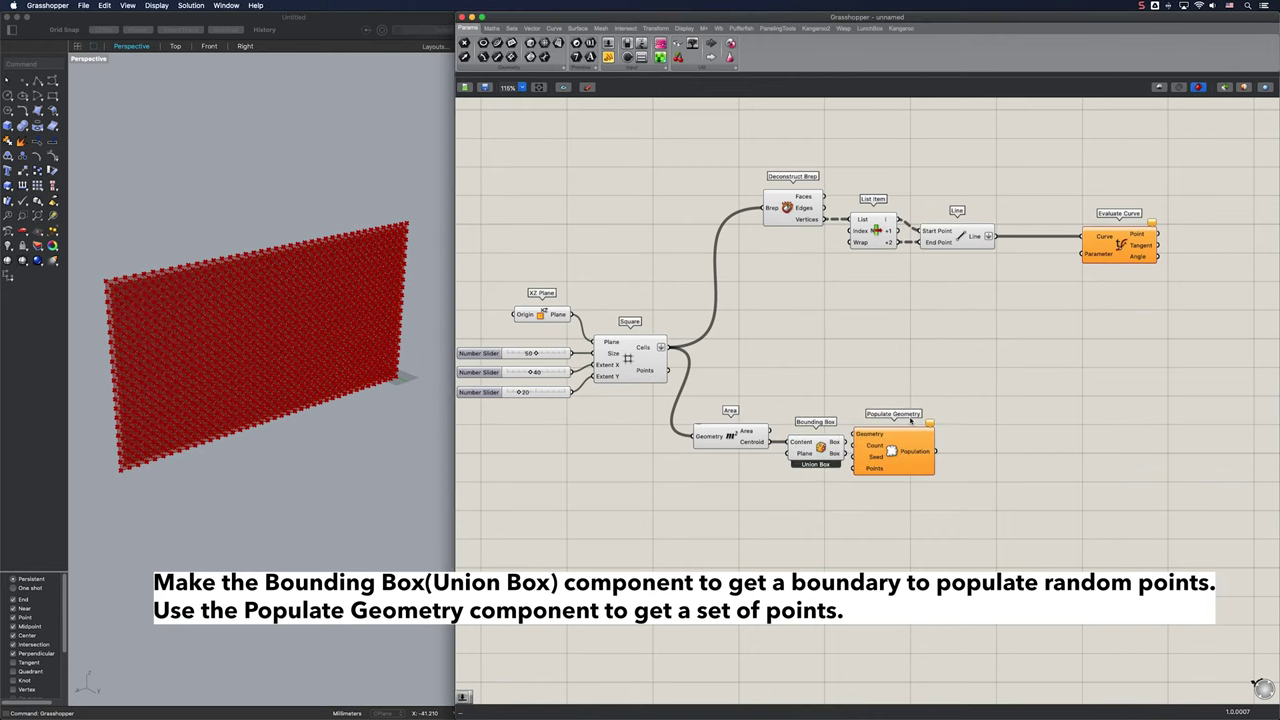
pyautogui.moveTo(887, 446)
pyautogui.mouseDown()
pyautogui.moveTo(902, 456)
pyautogui.moveTo(868, 446)
pyautogui.mouseUp()
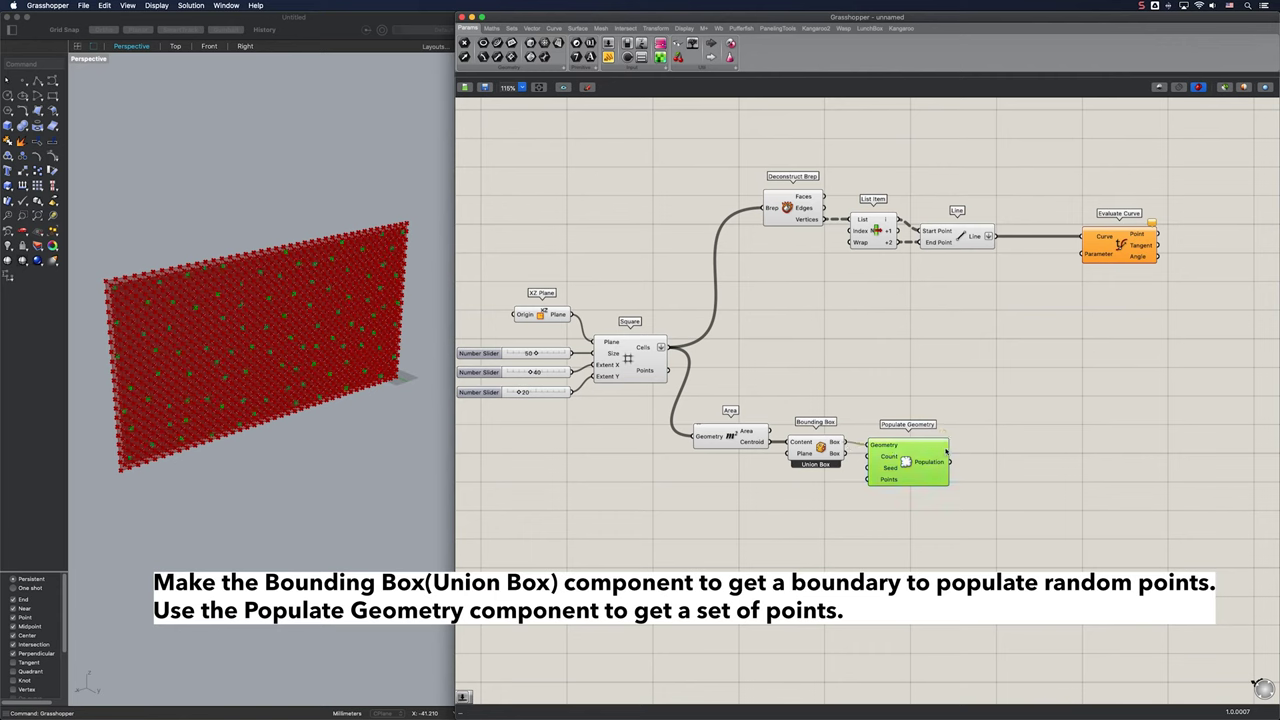
pyautogui.moveTo(946, 451); pyautogui.dragTo(996, 448)
# Add number sliders of 3 and 2 and connect them to Populate Geometry's Count and Seed inputs
pyautogui.doubleClick(823, 485)
pyautogui.write('3')
pyautogui.click(842, 482)
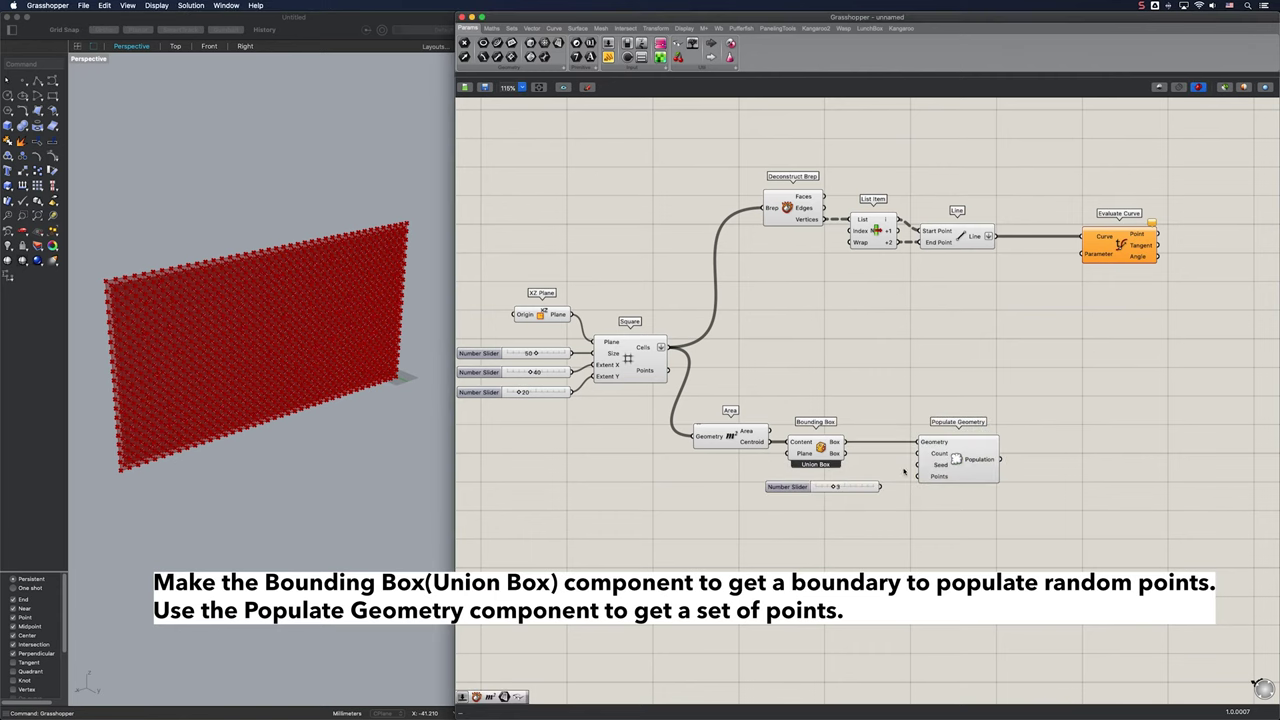
pyautogui.moveTo(916, 458); pyautogui.dragTo(860, 487)
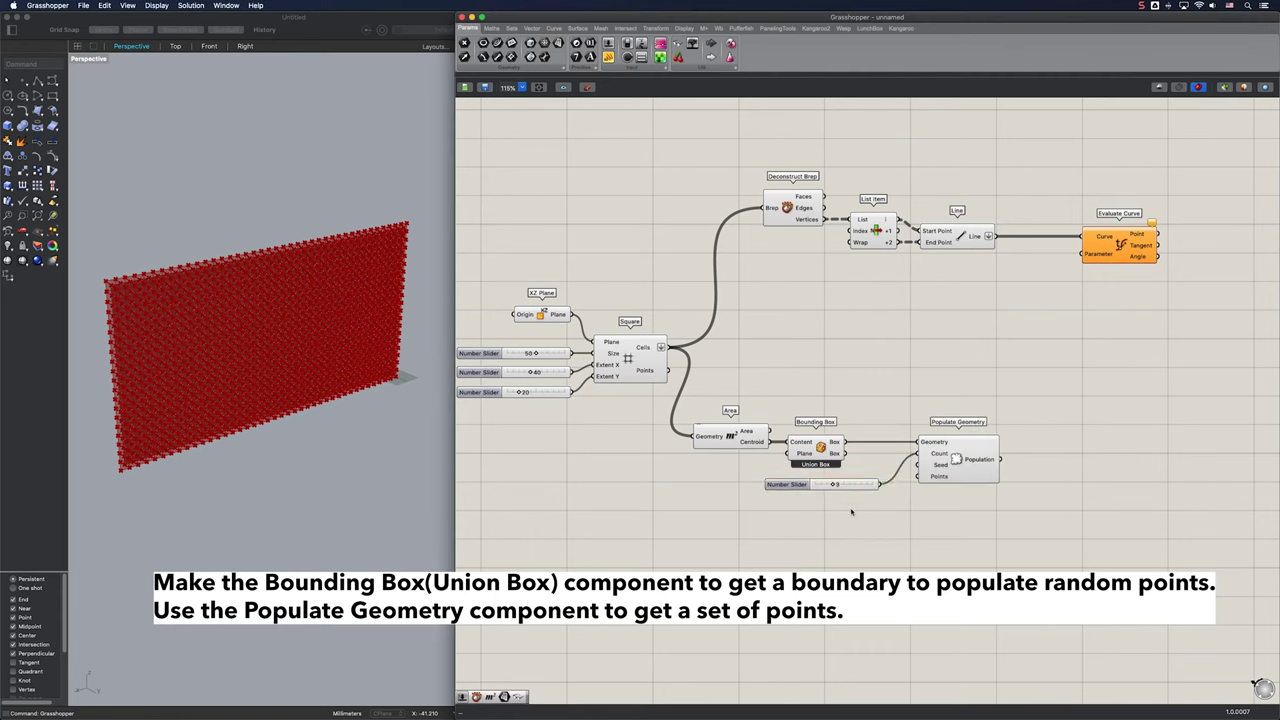
pyautogui.doubleClick(852, 510)
pyautogui.press('Return')
pyautogui.moveTo(920, 467); pyautogui.dragTo(875, 511)
# Turn off the preview of the grid, Deconstruct Brep, List Item, Area and Bounding Box components
pyautogui.moveTo(870, 386); pyautogui.dragTo(557, 143)
pyautogui.keyDown('shift'); pyautogui.moveTo(801, 520); pyautogui.dragTo(704, 417); pyautogui.keyUp('shift')
pyautogui.middleClick(643, 369)
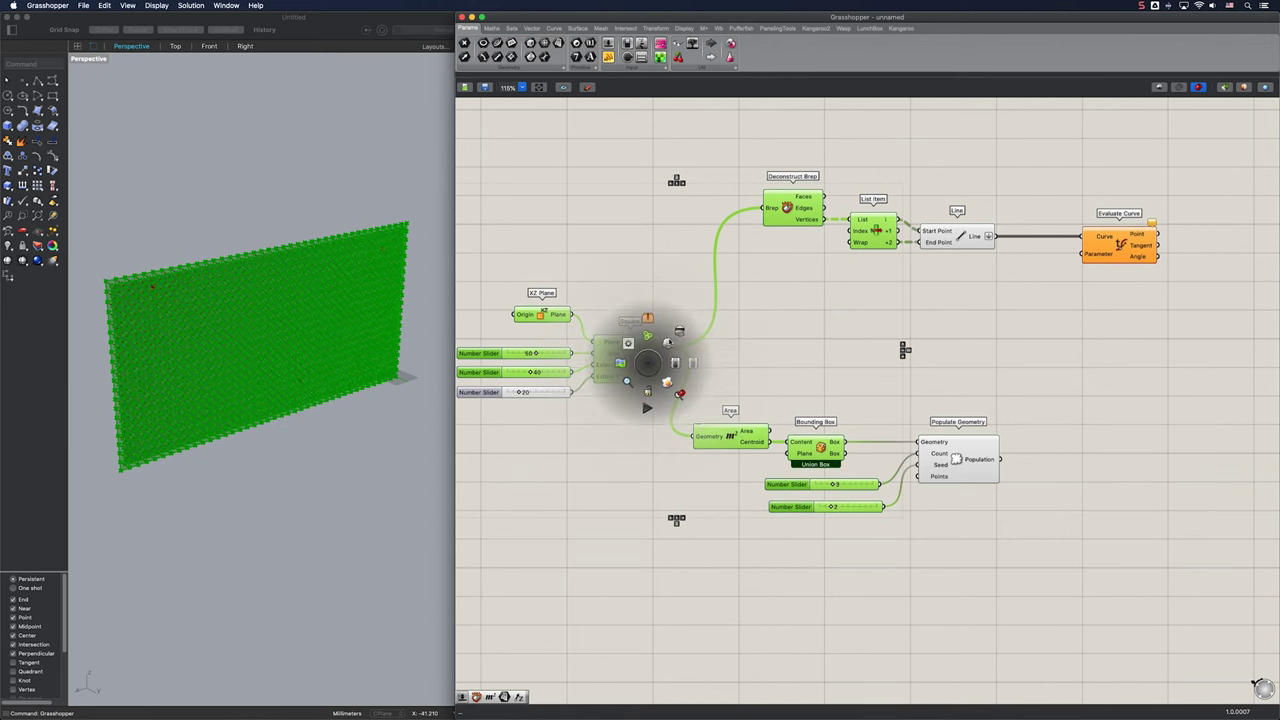
pyautogui.click(677, 341)
pyautogui.click(825, 345)
# Add a Closest Point component with Area's Centroid as Point and Population as Cloud, moving the bounding box and populate group down
pyautogui.doubleClick(1056, 422)
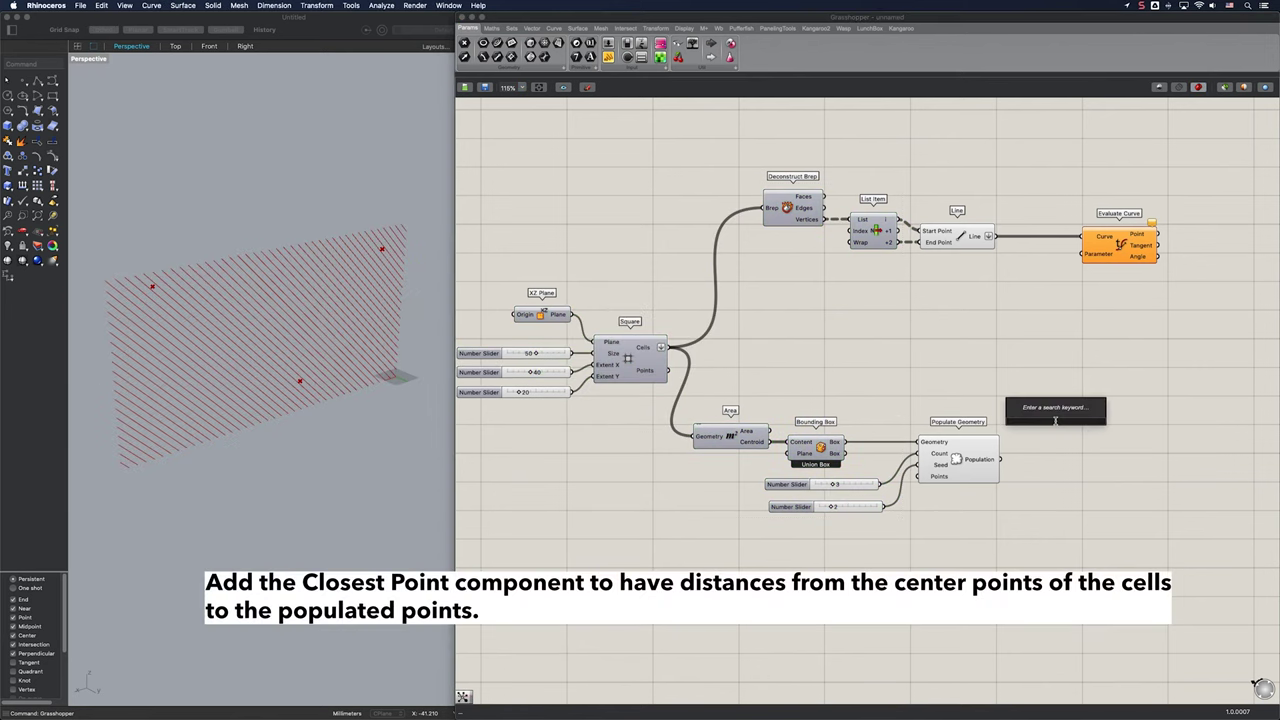
pyautogui.write('closest poi')
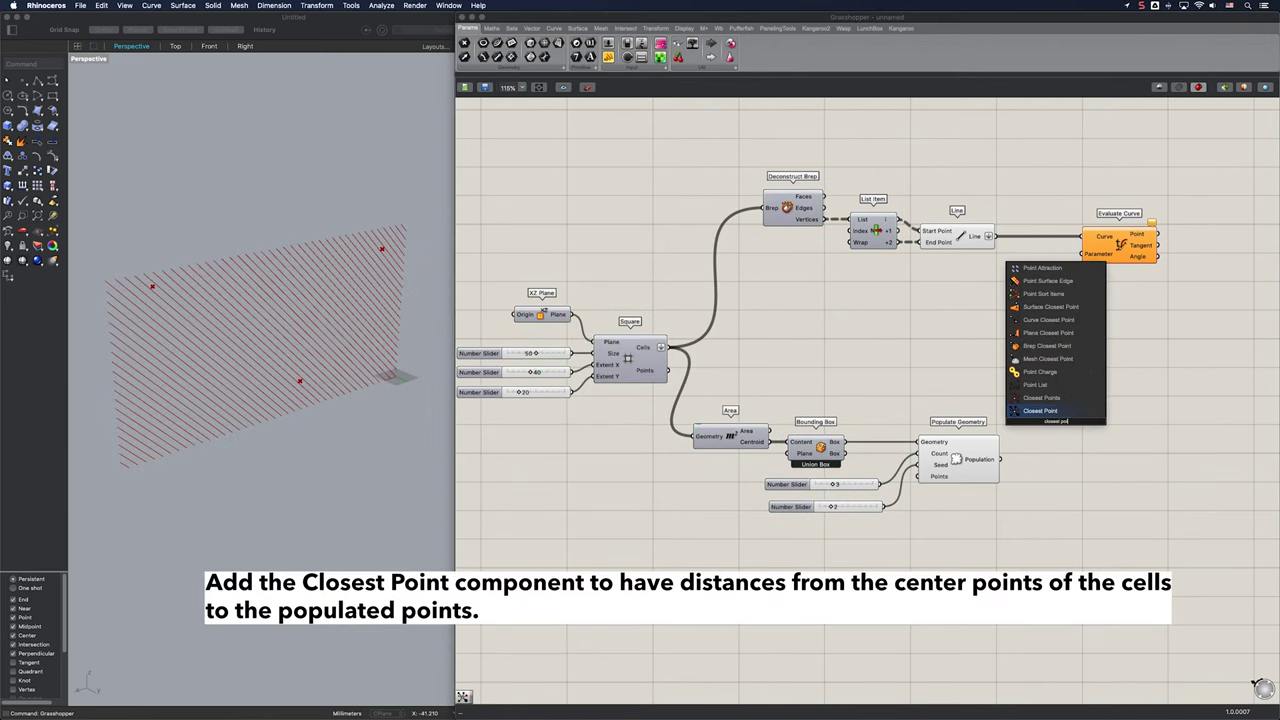
pyautogui.click(1056, 410)
pyautogui.moveTo(1010, 449); pyautogui.dragTo(1018, 432)
pyautogui.moveTo(934, 540); pyautogui.dragTo(817, 517)
pyautogui.click(783, 453)
pyautogui.moveTo(1030, 416); pyautogui.dragTo(1041, 450)
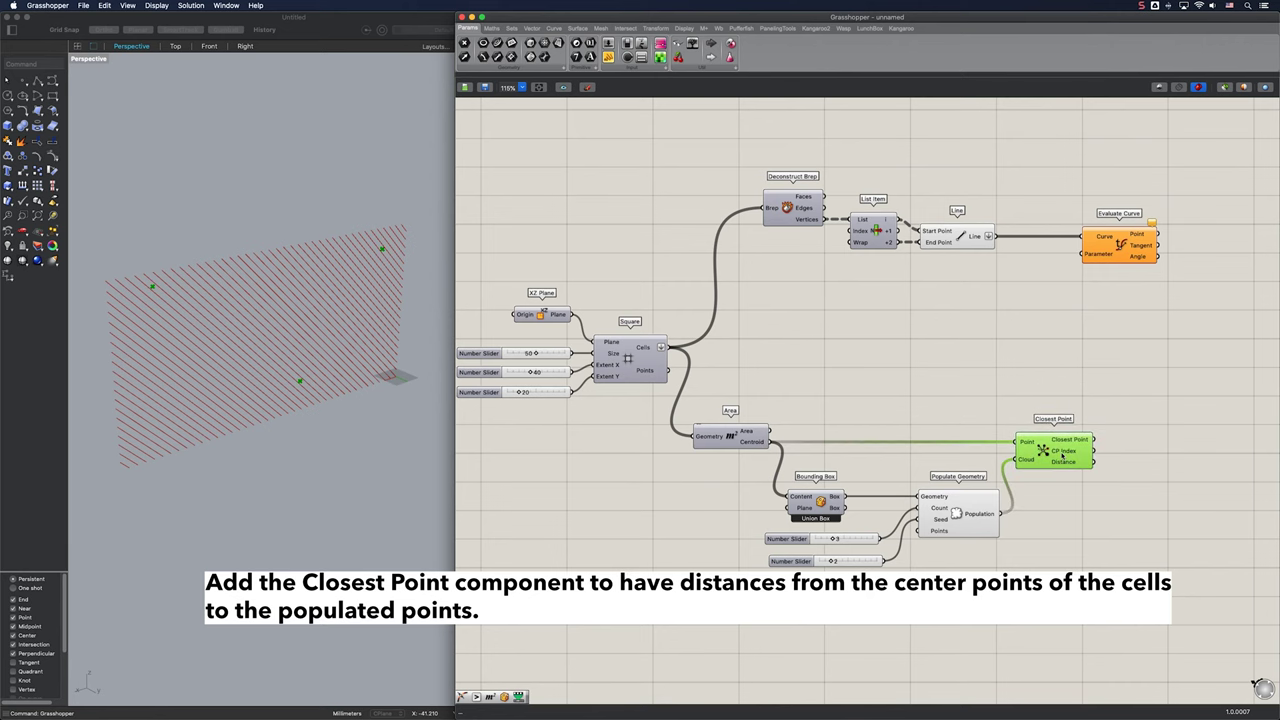
# Add a Remap Numbers component and connect Closest Point's Distance output to its Value input
pyautogui.moveTo(1062, 456); pyautogui.dragTo(882, 408, button='right')
pyautogui.doubleClick(1063, 422)
pyautogui.write('re')
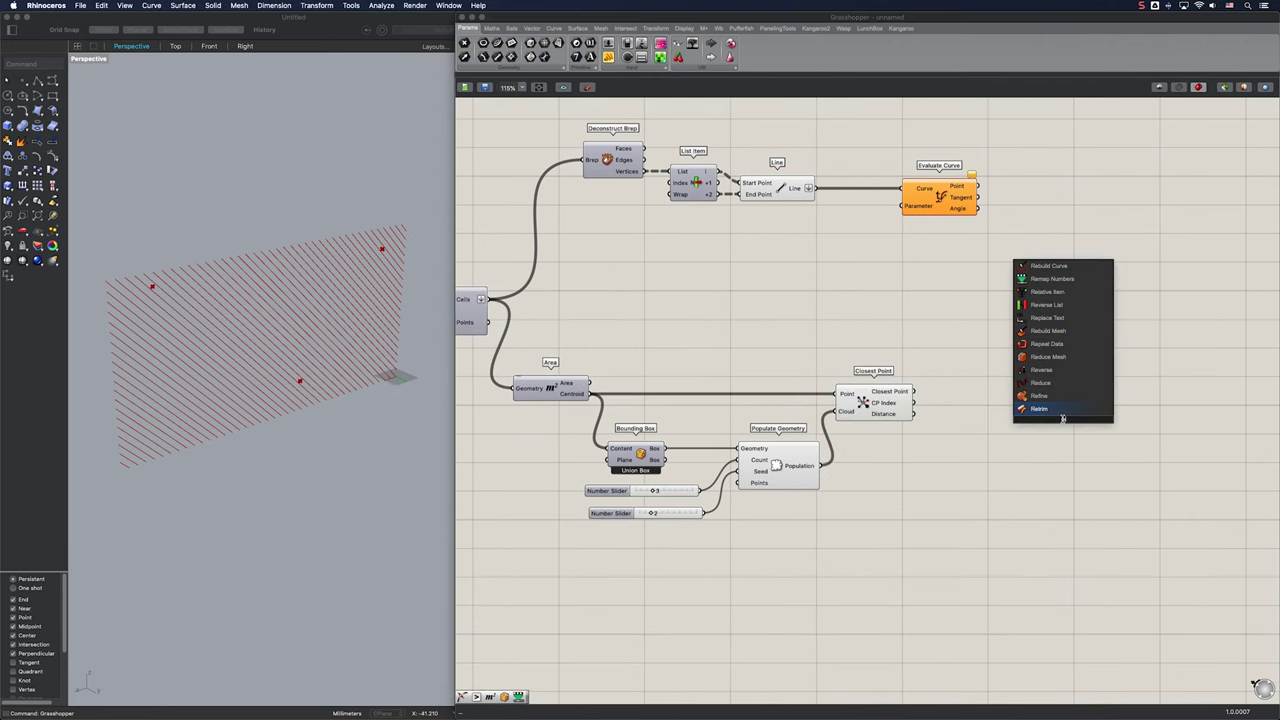
pyautogui.write('map')
pyautogui.press('Return')
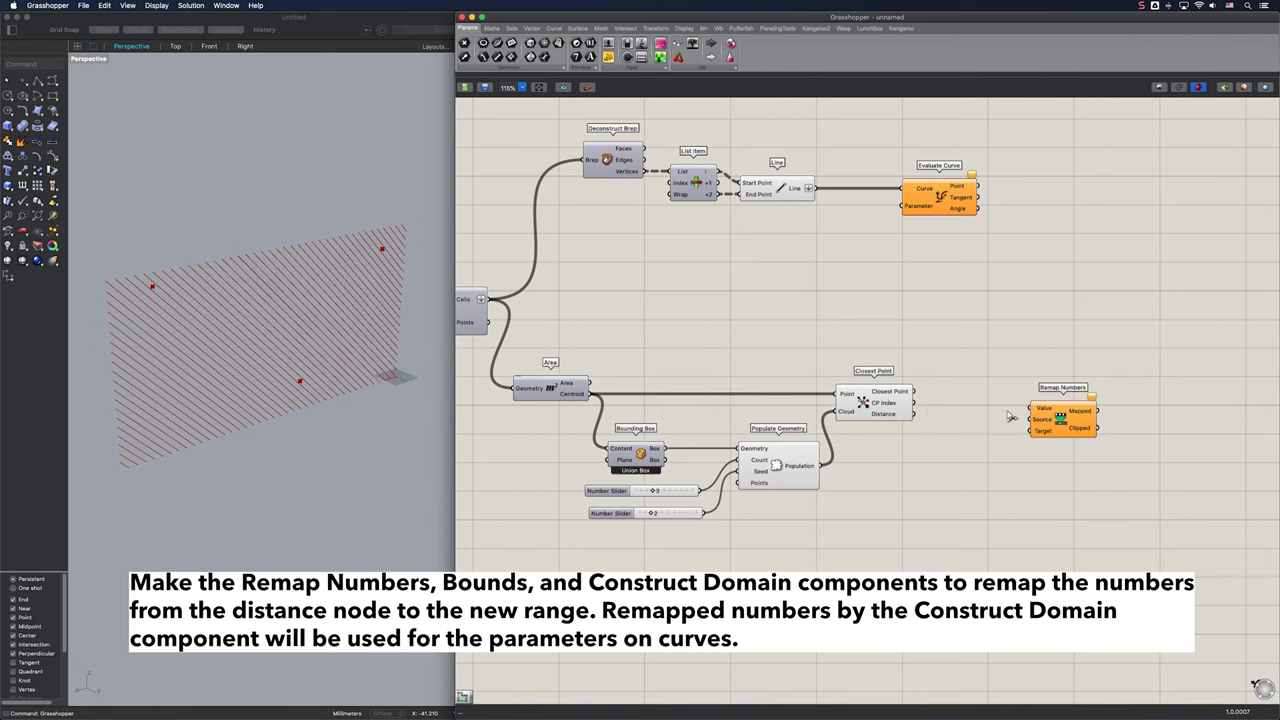
pyautogui.moveTo(1010, 416); pyautogui.dragTo(1123, 427)
# Add a Bounds component, connecting Distance to its Numbers input and its Domain output to Remap Numbers' Source
pyautogui.doubleClick(999, 446)
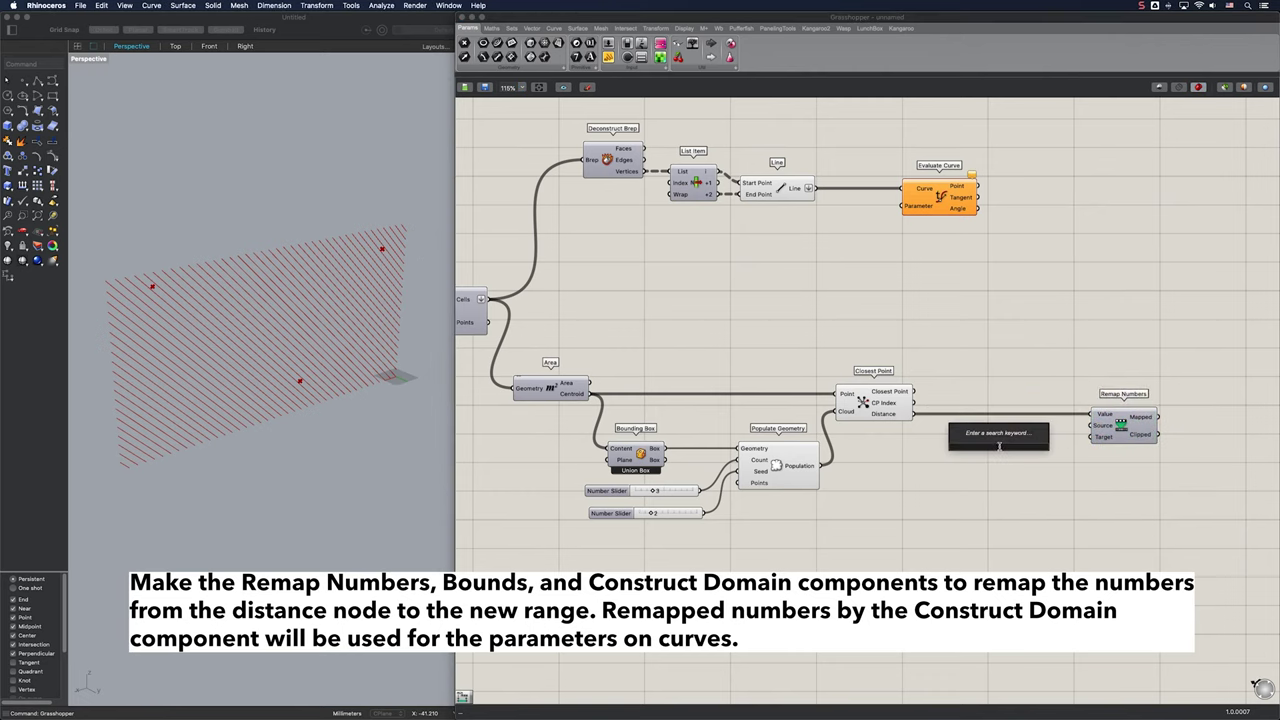
pyautogui.write('bounds')
pyautogui.press('Return')
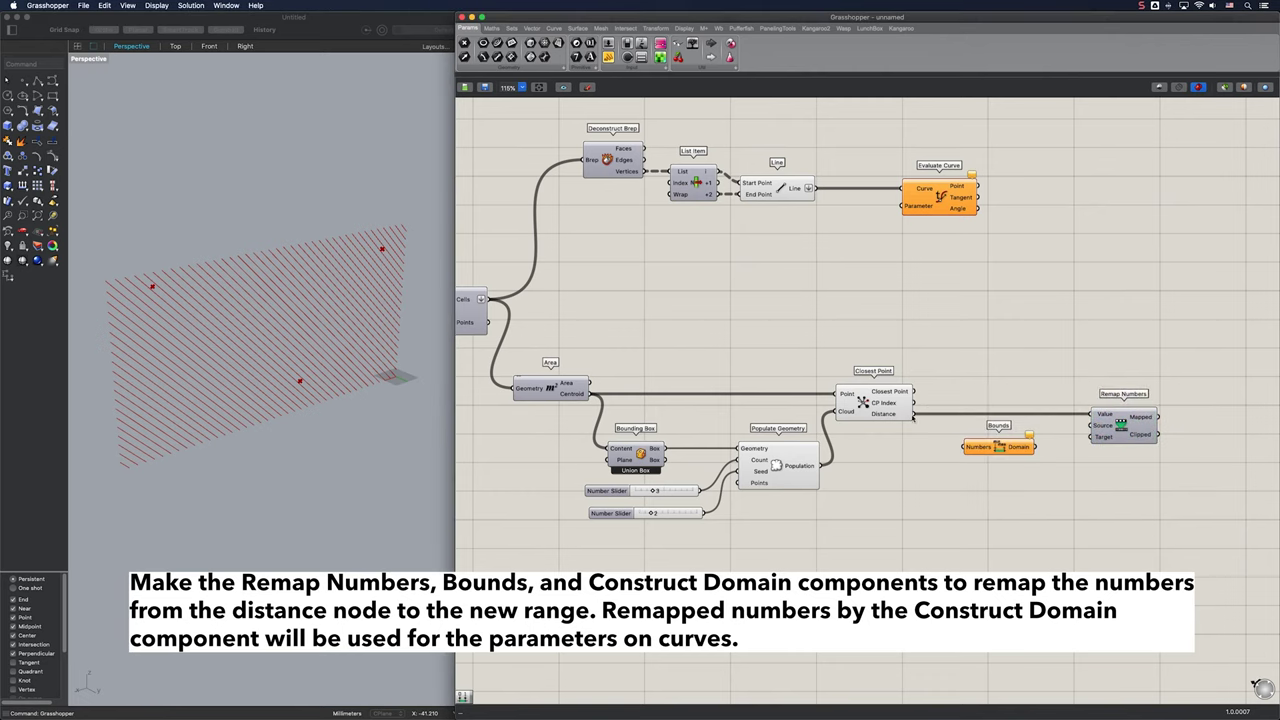
pyautogui.moveTo(913, 414); pyautogui.dragTo(1030, 448)
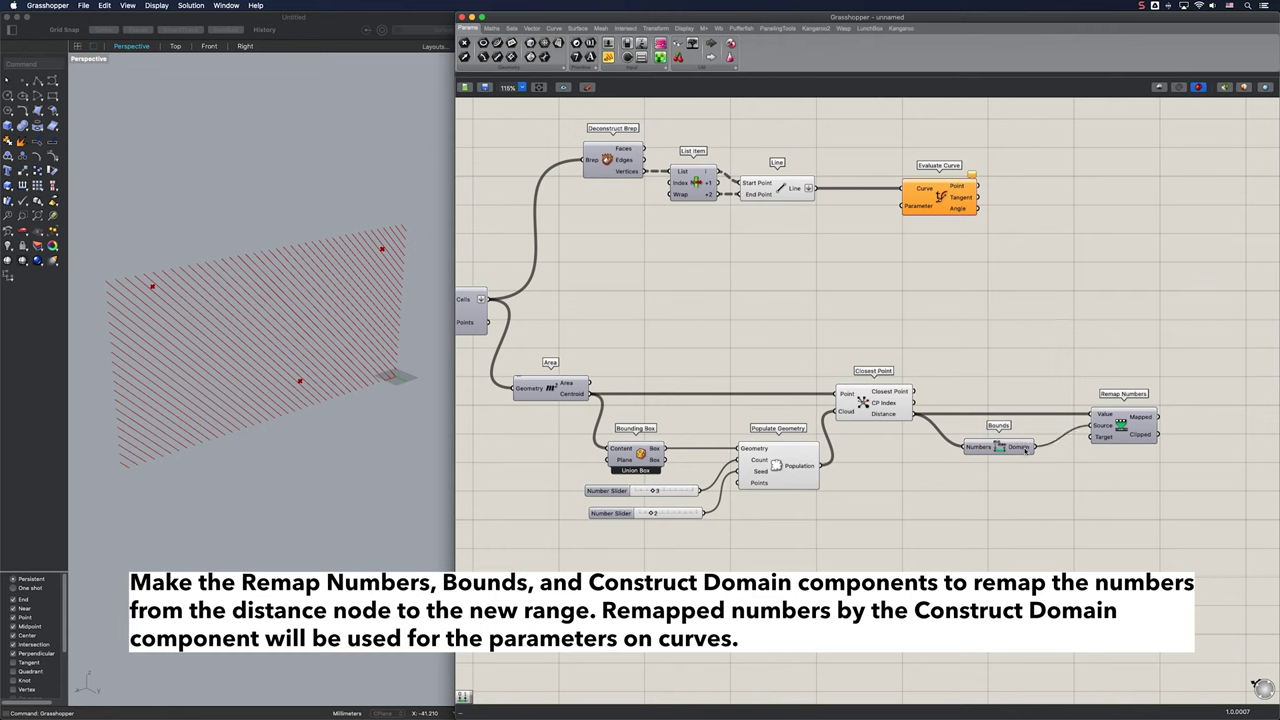
# Add a Construct Domain component and connect its Domain output to Remap Numbers' Target input
pyautogui.doubleClick(993, 484)
pyautogui.write('construct do')
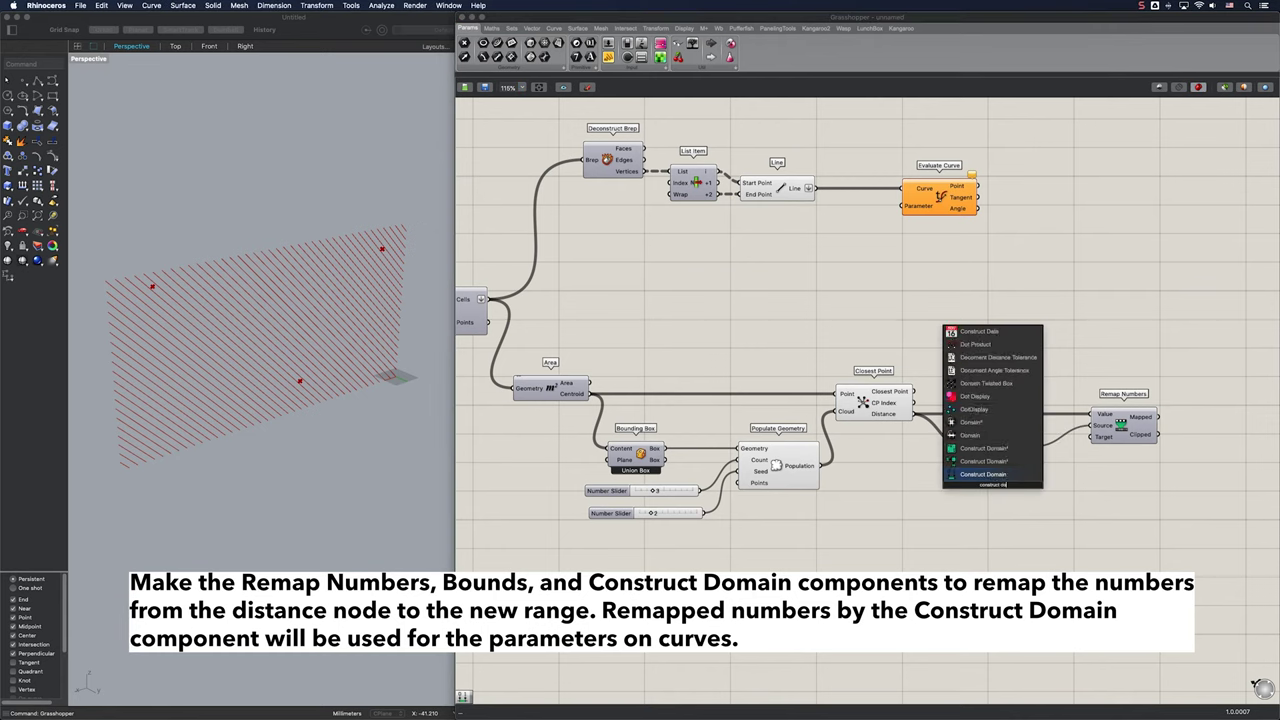
pyautogui.press('Return')
pyautogui.click(1018, 496)
pyautogui.moveTo(1018, 496)
pyautogui.mouseDown()
pyautogui.moveTo(1045, 494)
pyautogui.moveTo(1009, 498)
pyautogui.mouseUp()
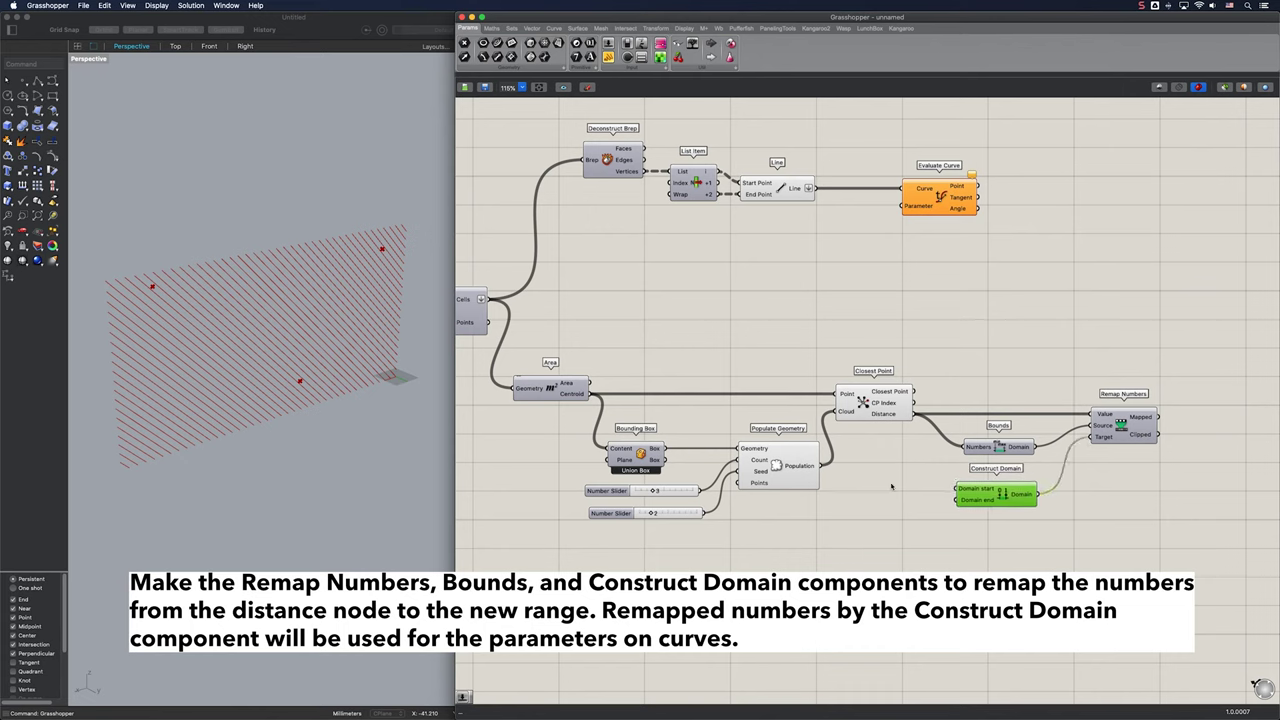
# Add number sliders of 0.001 and 0.999 for Construct Domain's Domain start and Domain end inputs
pyautogui.doubleClick(892, 485)
pyautogui.write('0.001')
pyautogui.press('Return')
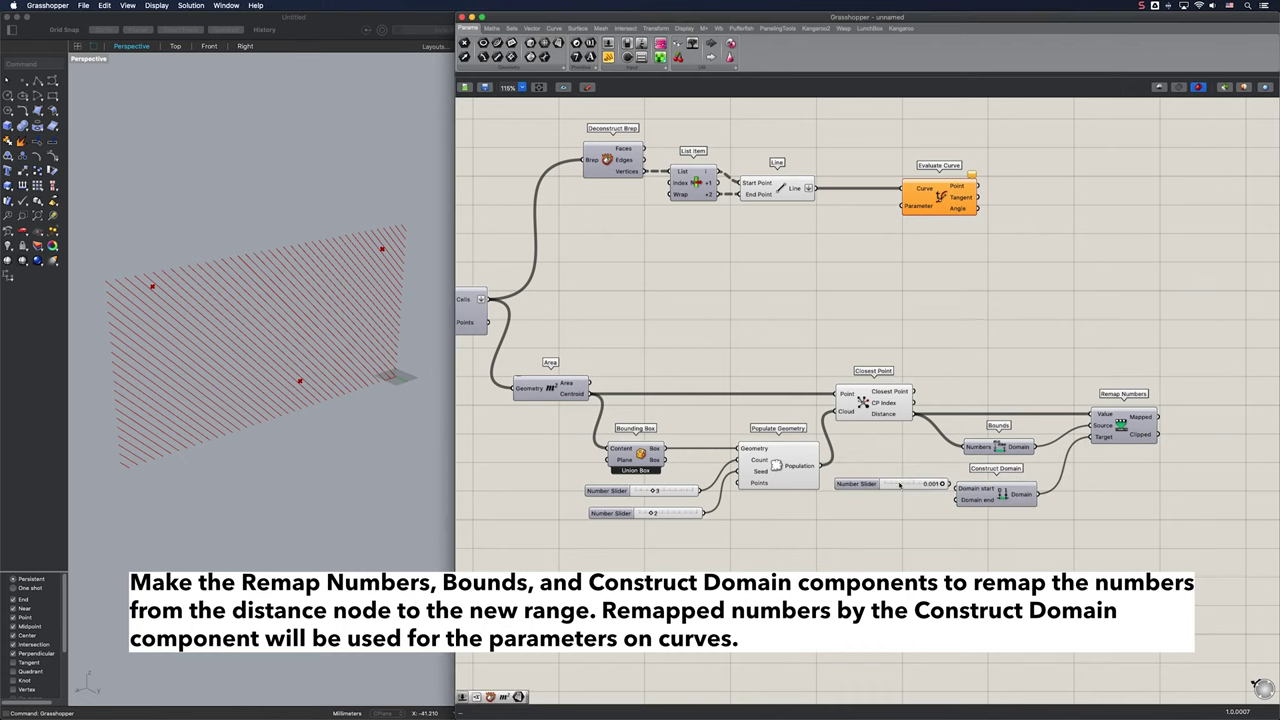
pyautogui.doubleClick(908, 516)
pyautogui.write('0.')
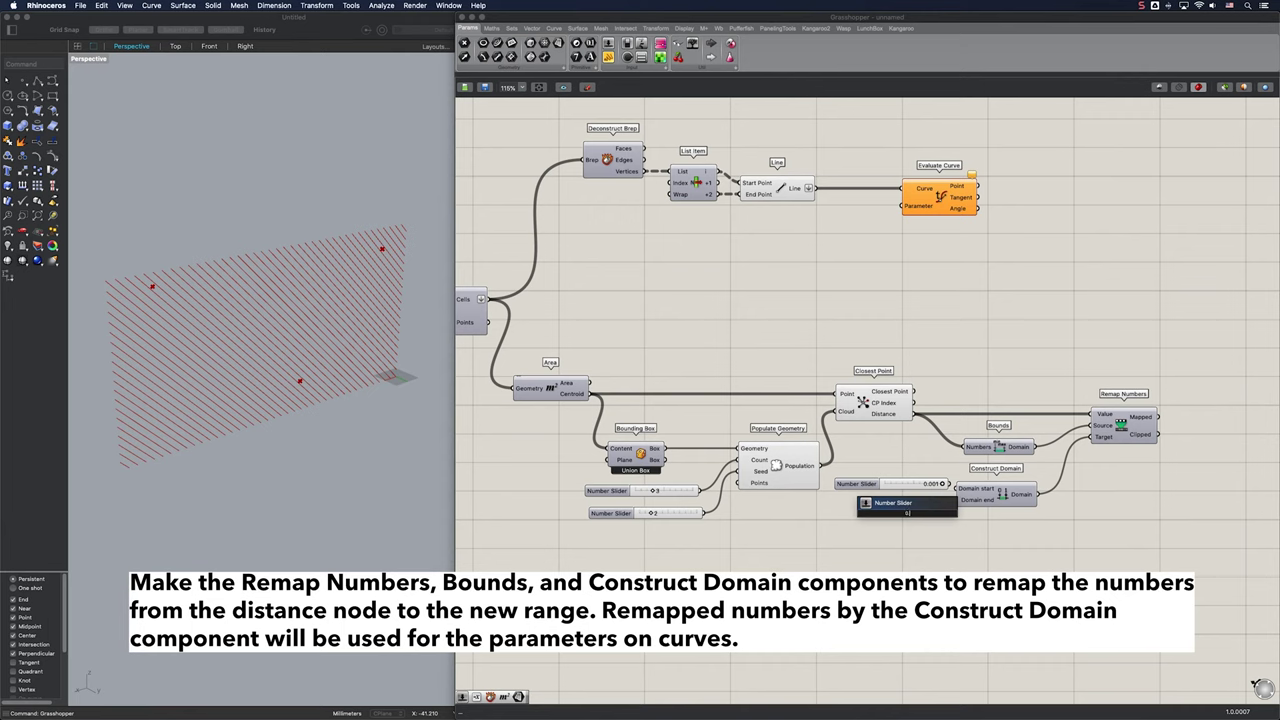
pyautogui.write('999')
pyautogui.press('Return')
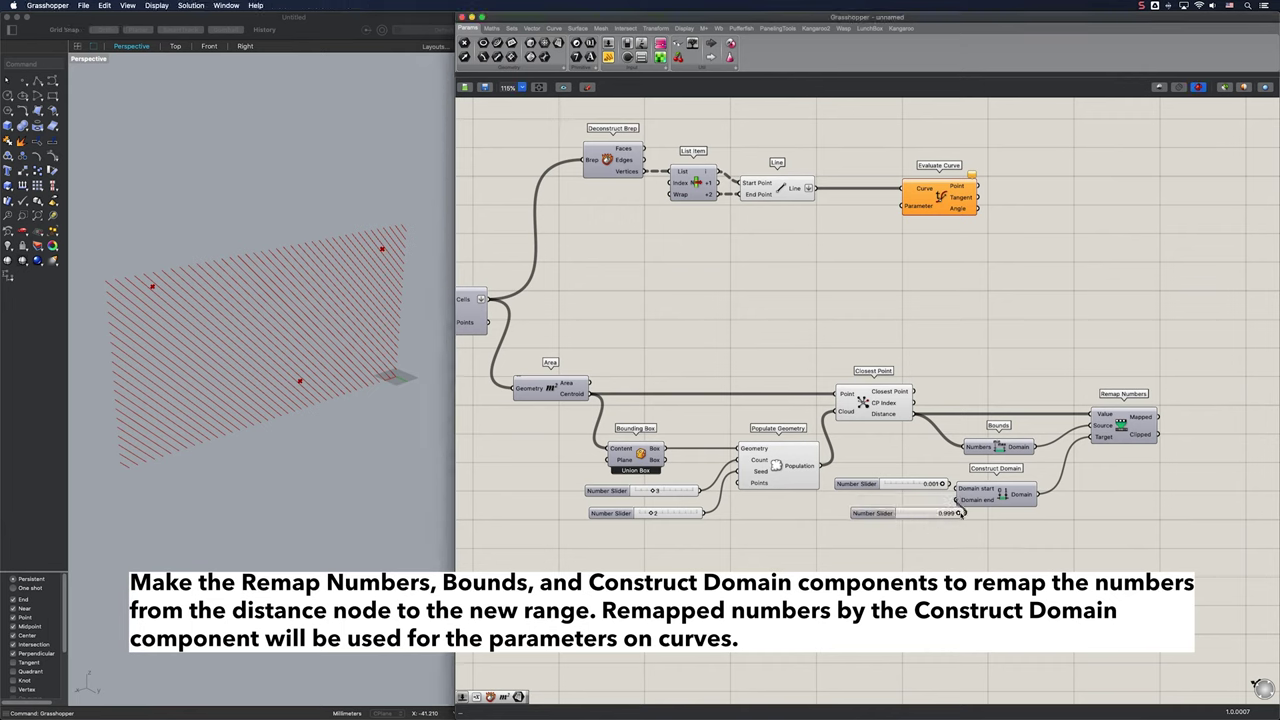
# Line up the 0.001 and 0.999 number sliders beside Construct Domain's Domain start and Domain end inputs
pyautogui.moveTo(961, 514); pyautogui.dragTo(964, 514)
pyautogui.moveTo(876, 514); pyautogui.dragTo(861, 513)
pyautogui.moveTo(956, 489); pyautogui.dragTo(914, 493)
pyautogui.click(918, 493)
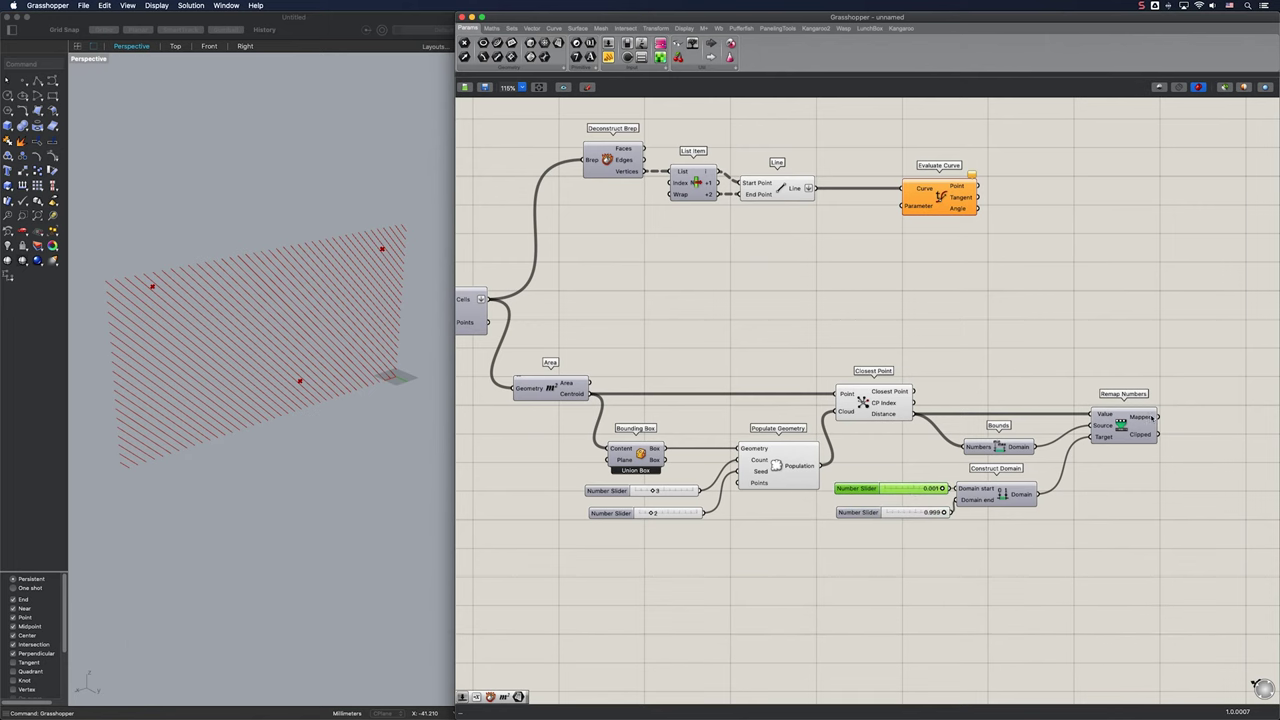
# Connect Remap Numbers' Mapped output to Evaluate Curve's Parameter input
pyautogui.moveTo(1156, 417); pyautogui.dragTo(906, 207)
pyautogui.click(927, 203)
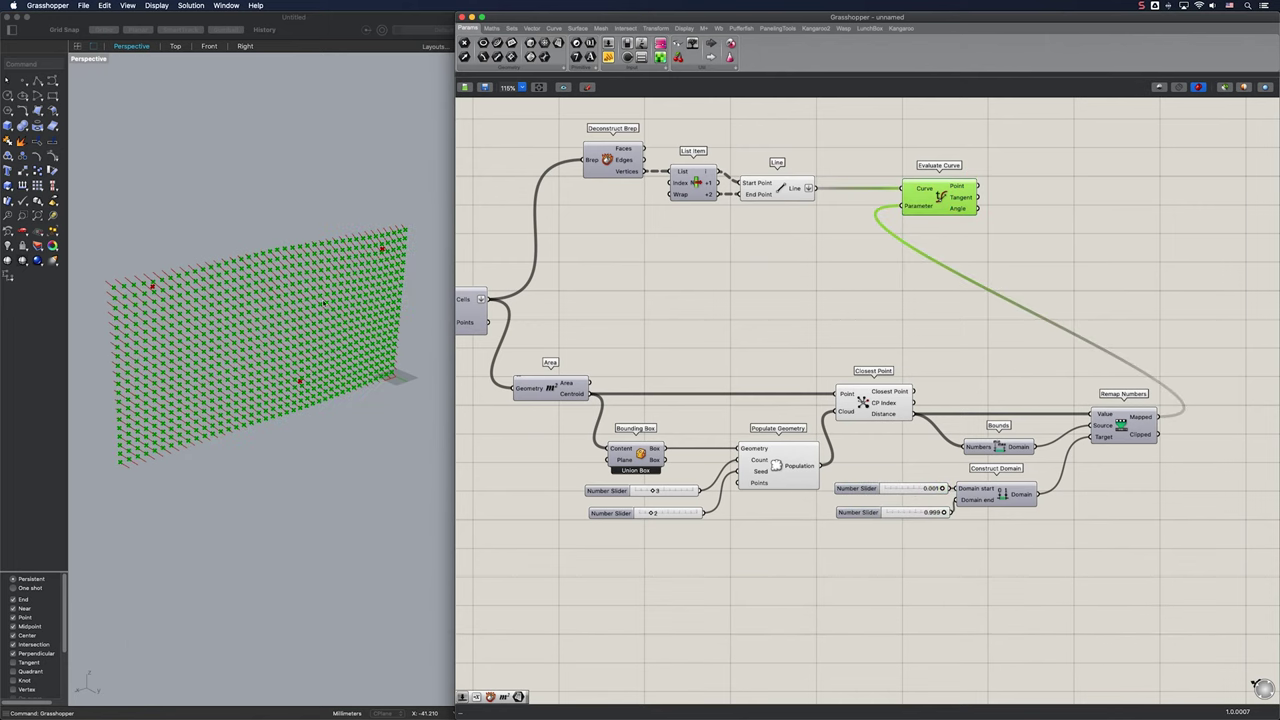
pyautogui.moveTo(324, 304); pyautogui.dragTo(314, 291, button='right')
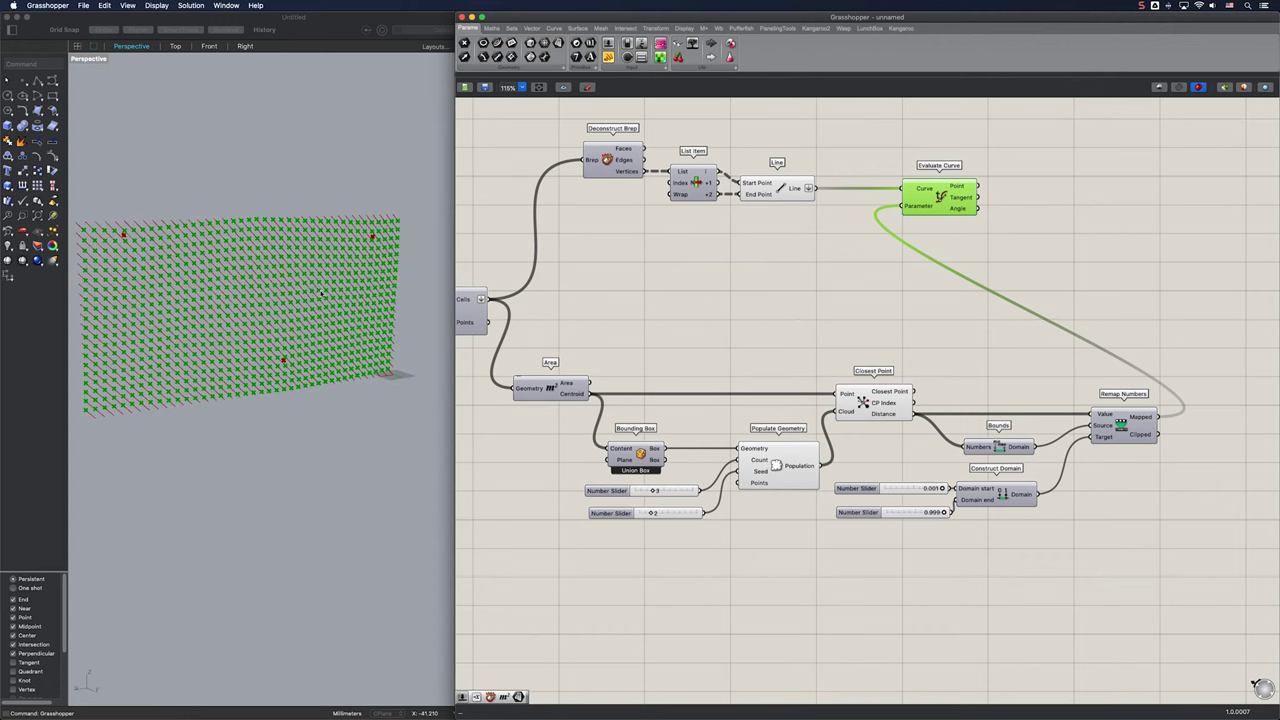
pyautogui.click(766, 293)
# Add a Curve parameter below Evaluate Curve and connect the Square grid's Cells output to it
pyautogui.doubleClick(790, 289)
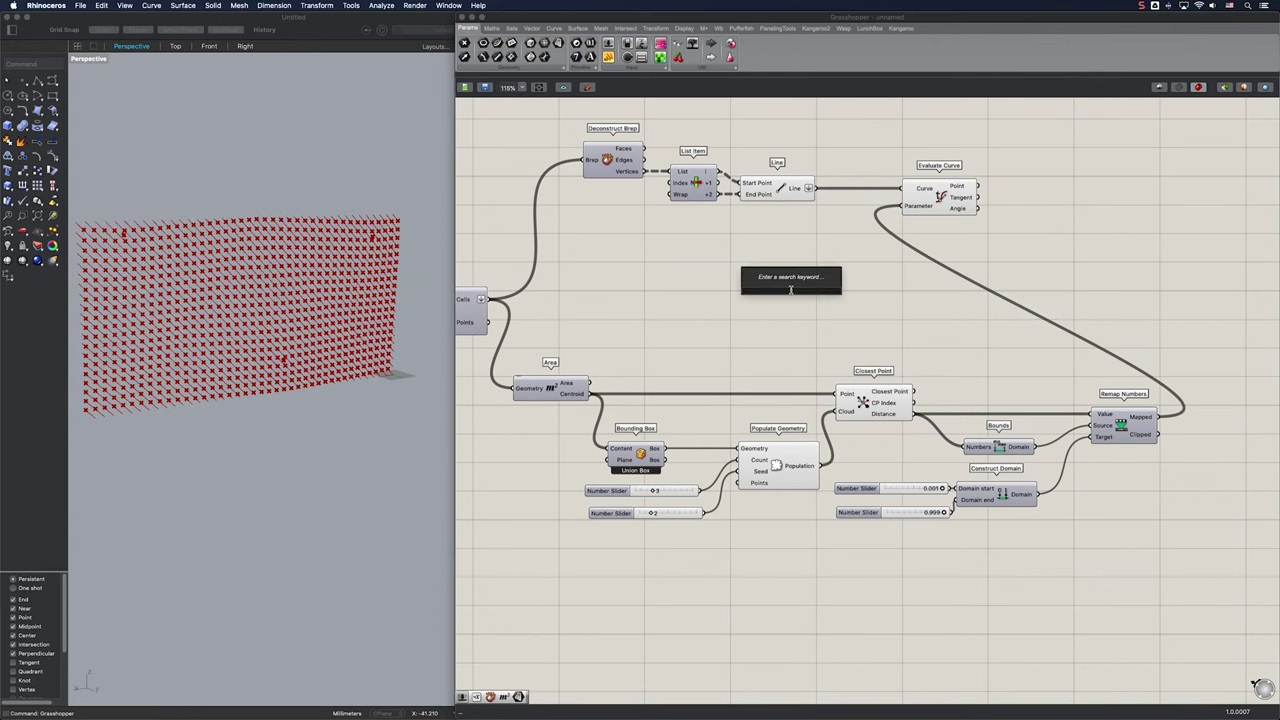
pyautogui.write('curve')
pyautogui.click(786, 282)
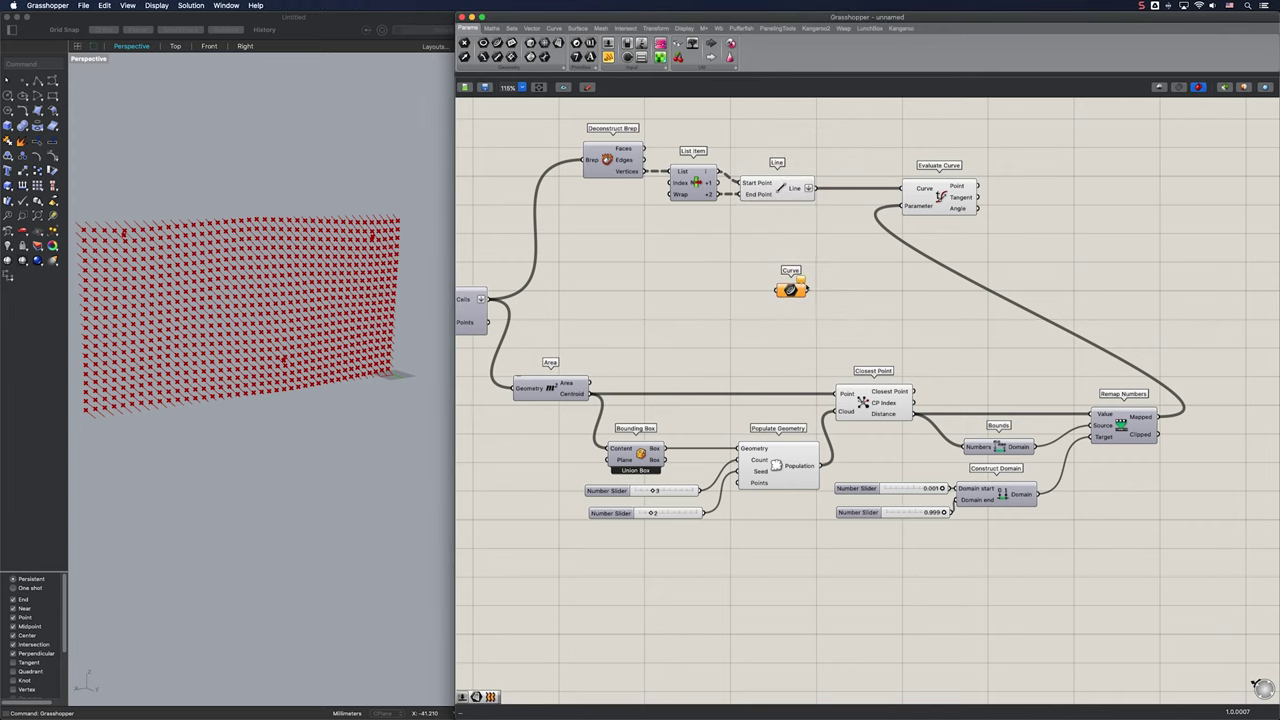
pyautogui.moveTo(787, 283); pyautogui.dragTo(839, 282, button='right')
pyautogui.moveTo(537, 298); pyautogui.dragTo(936, 268)
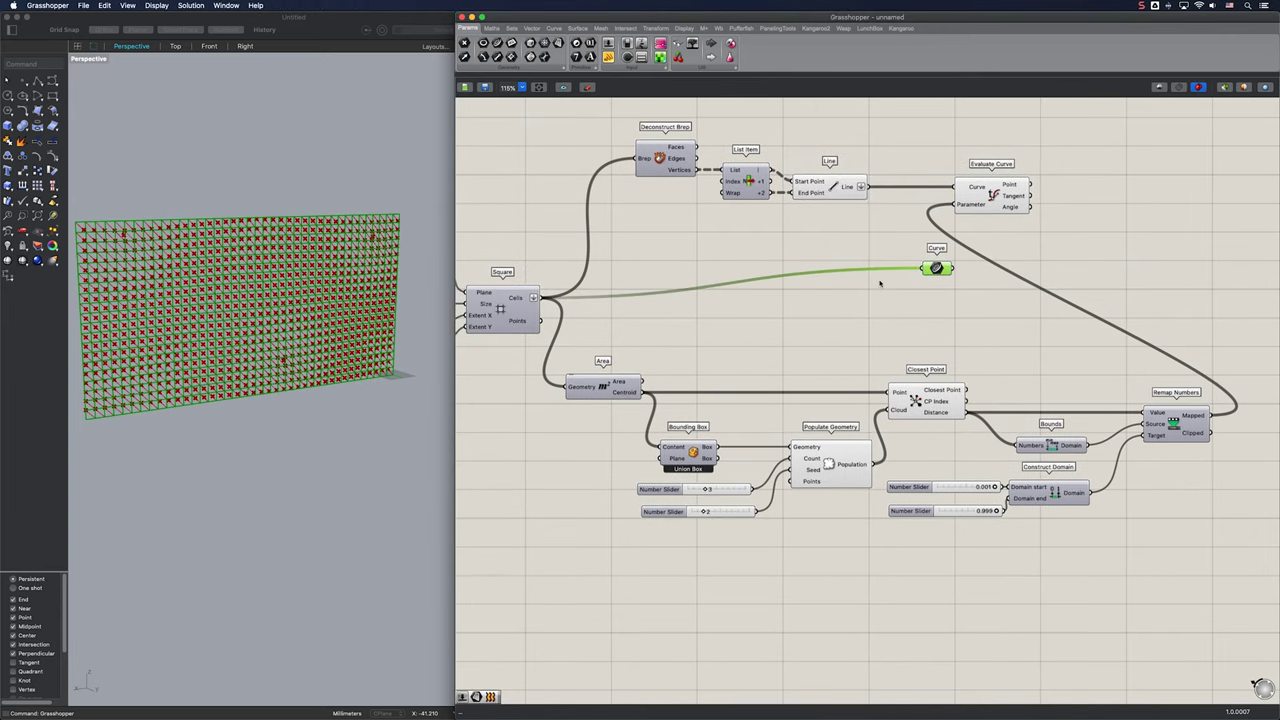
# Add a Move component and connect Evaluate Curve's Point output to its Geometry input
pyautogui.moveTo(1021, 265); pyautogui.dragTo(765, 292, button='right')
pyautogui.doubleClick(997, 352)
pyautogui.write('move')
pyautogui.press('Return')
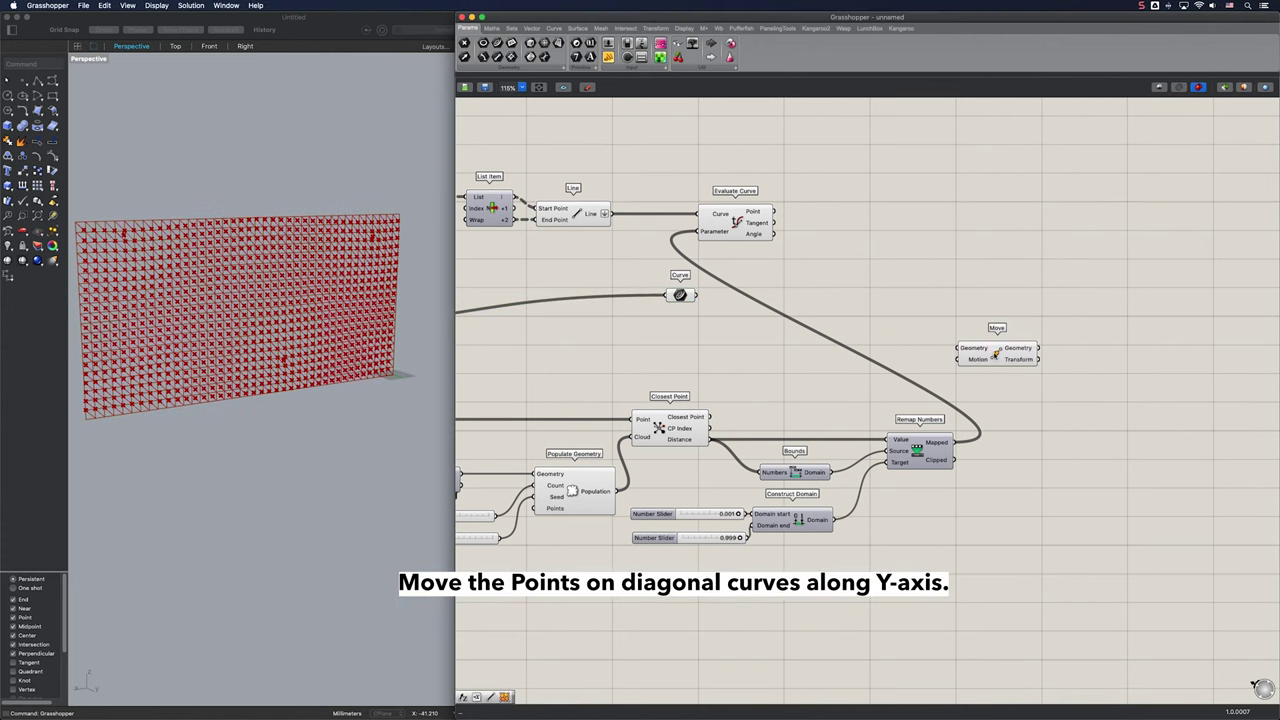
pyautogui.moveTo(789, 217); pyautogui.dragTo(919, 360)
# Add a Unit Y component and connect its Unit vector output to Move's Motion input
pyautogui.doubleClick(949, 371)
pyautogui.write('y')
pyautogui.press('Return')
# Add a number slider of 30 and connect it to Unit Y's Factor input
pyautogui.doubleClick(789, 371)
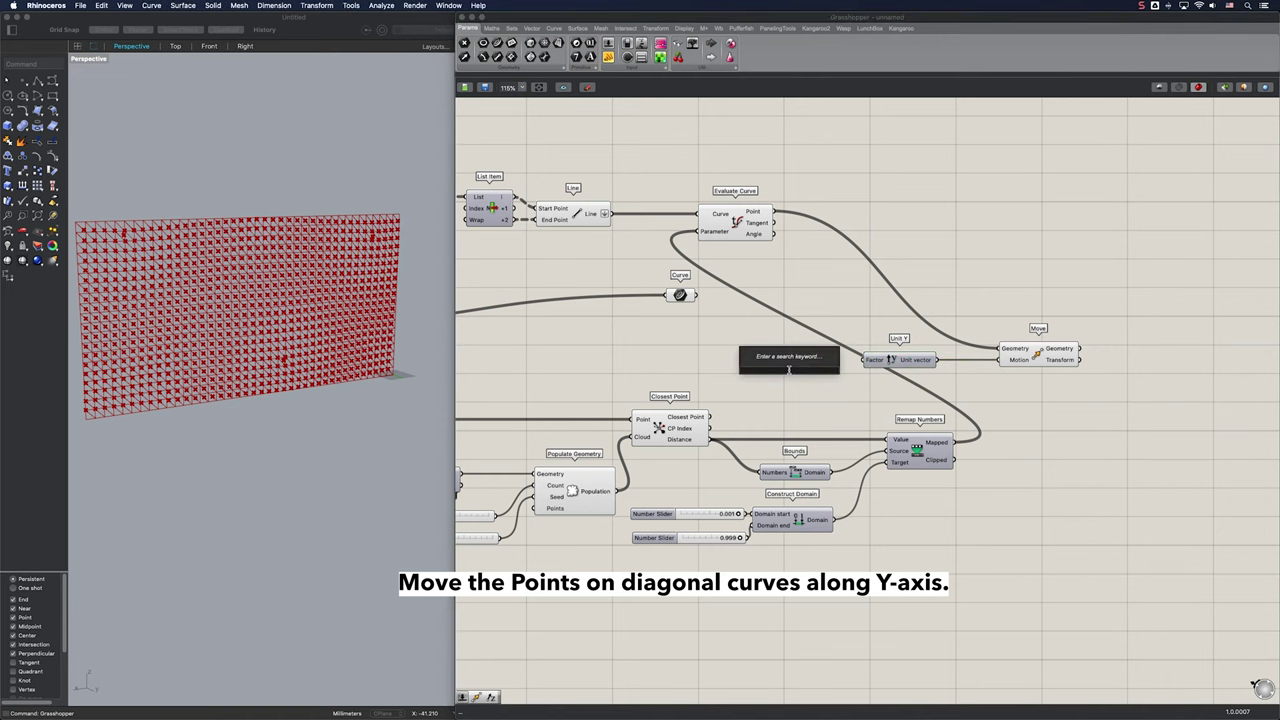
pyautogui.write('30')
pyautogui.press('Return')
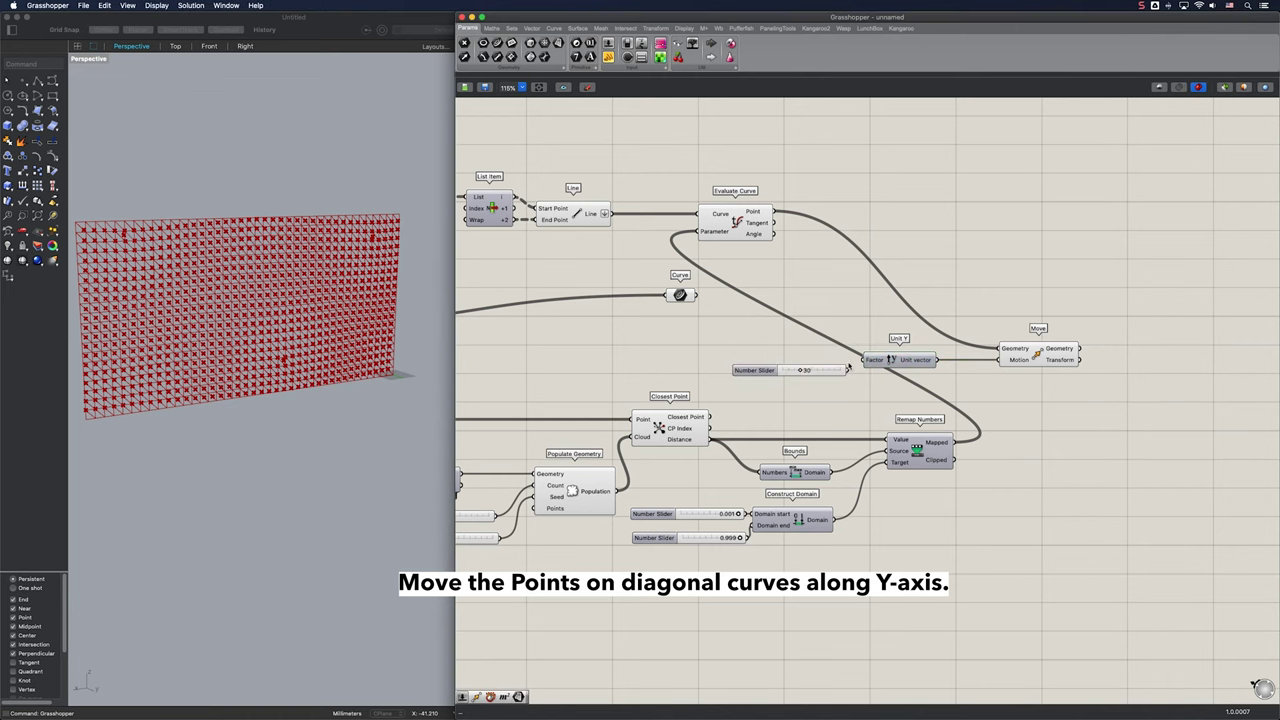
pyautogui.moveTo(859, 367); pyautogui.dragTo(831, 361)
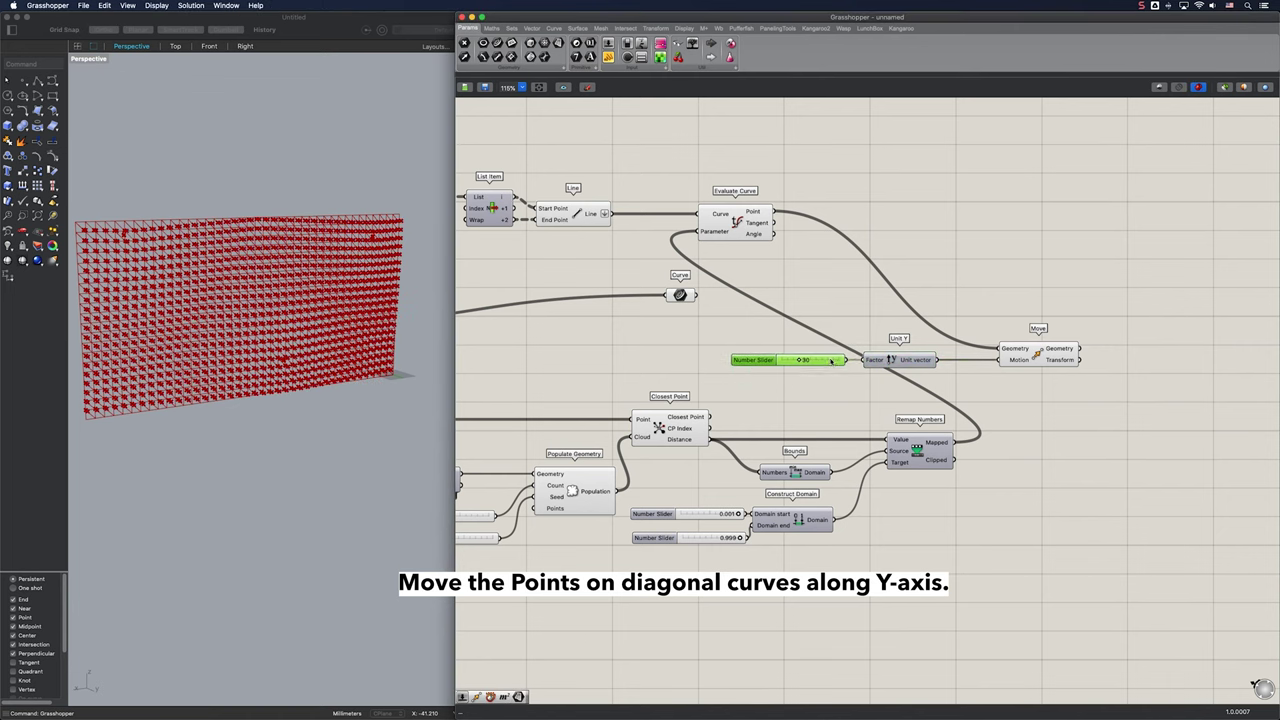
pyautogui.moveTo(268, 321); pyautogui.dragTo(330, 305, button='right')
pyautogui.scroll(5, 310, 329)
pyautogui.scroll(-3, 294, 321)
pyautogui.click(994, 419)
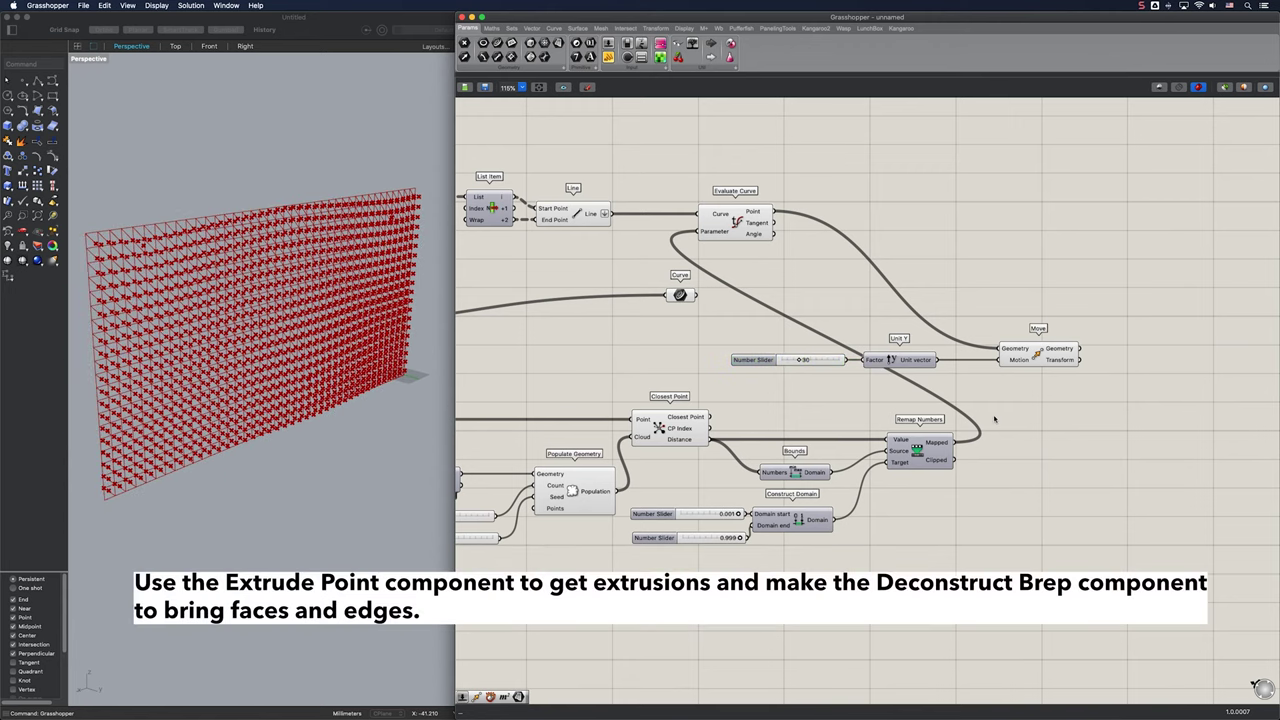
# Add an Extrude Point component, connecting the Curve parameter to Base and Move's Geometry output to Point
pyautogui.doubleClick(1121, 304)
pyautogui.write('extr')
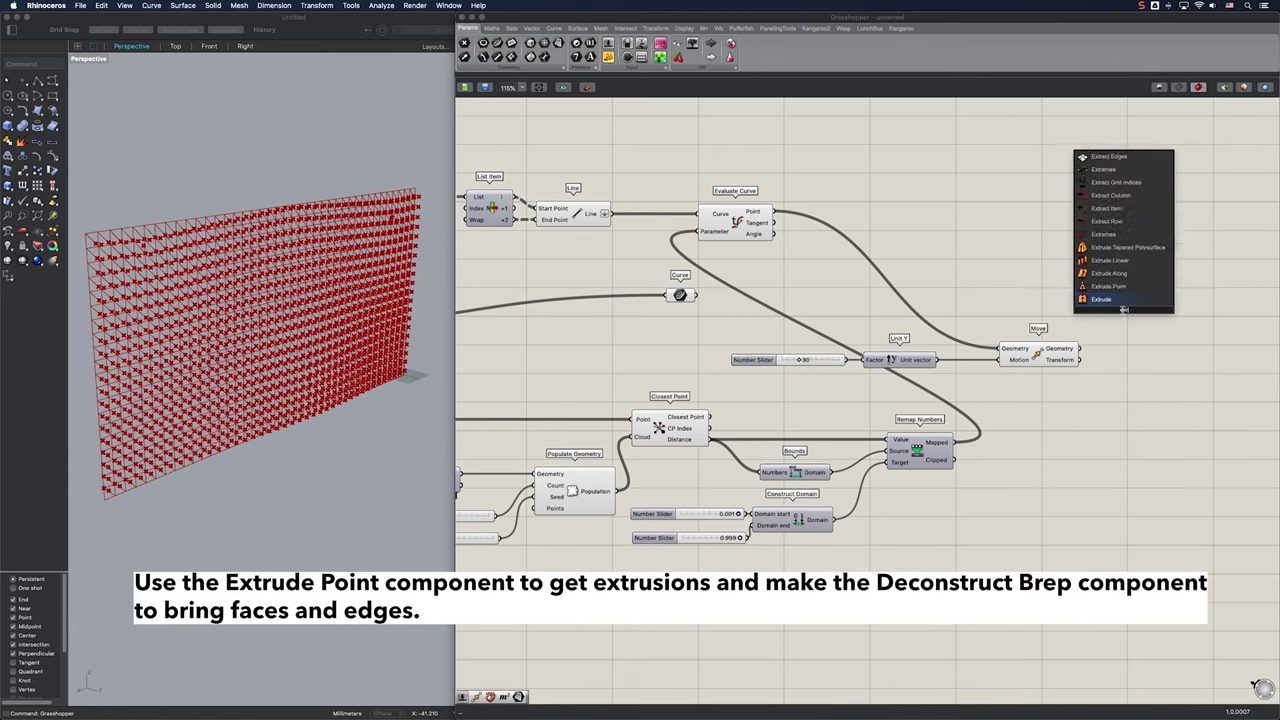
pyautogui.click(1118, 287)
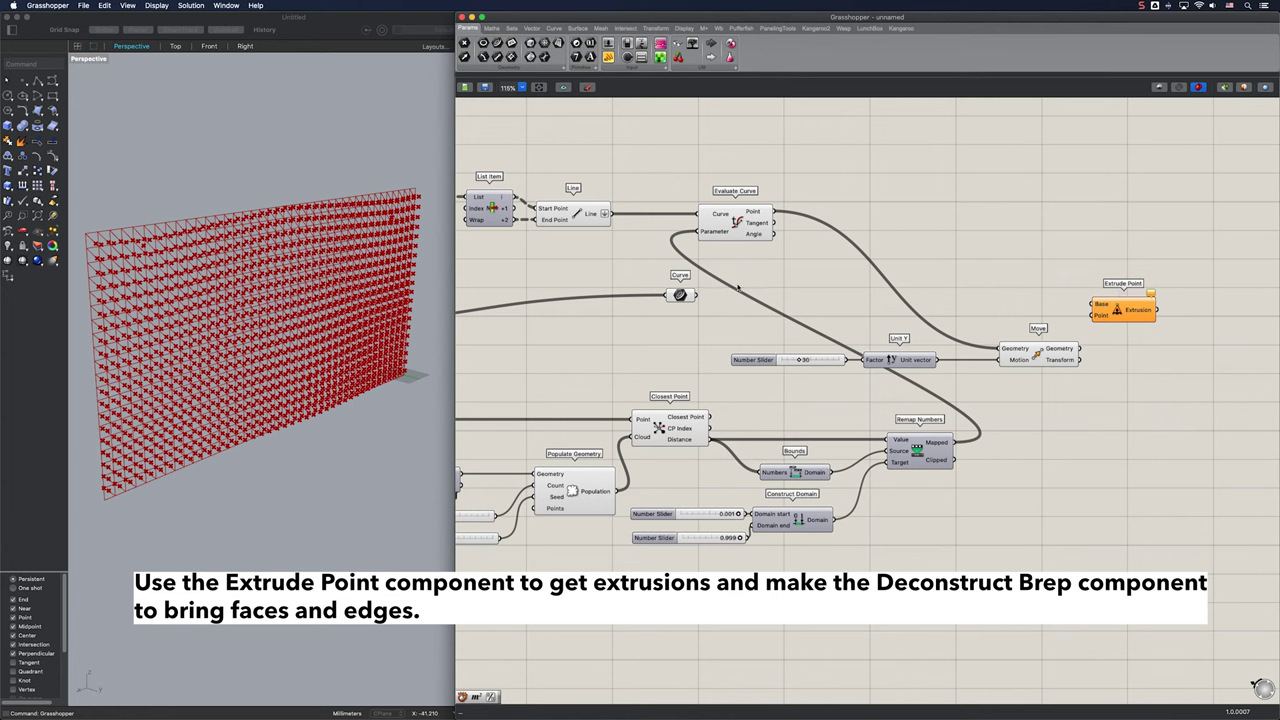
pyautogui.moveTo(698, 295); pyautogui.dragTo(1100, 305)
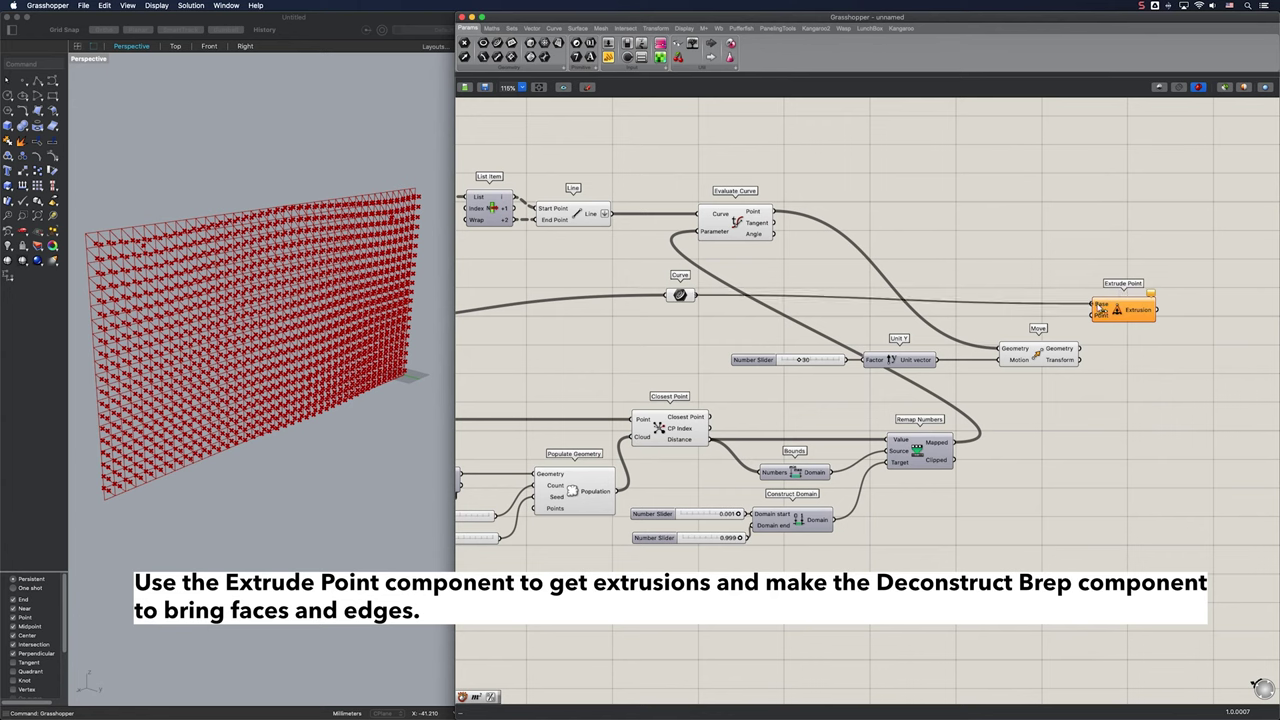
pyautogui.moveTo(1080, 348); pyautogui.dragTo(1138, 303)
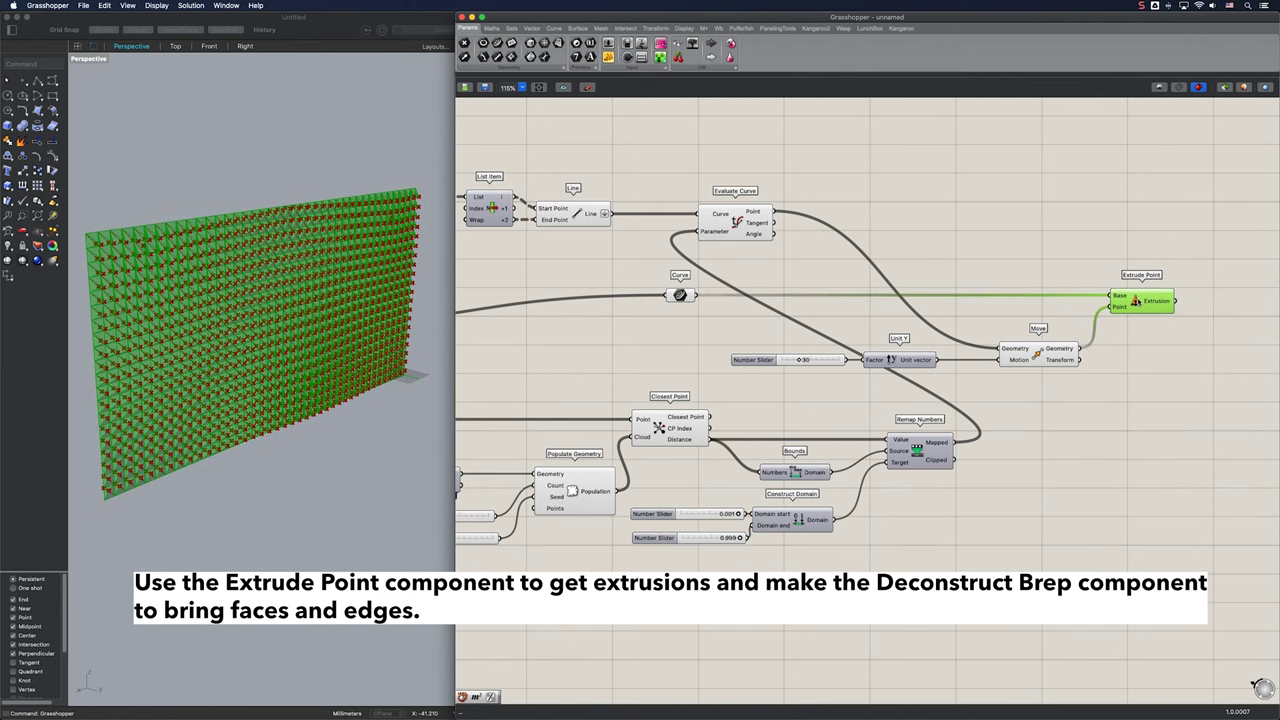
pyautogui.click(1140, 357)
# Turn off the preview of every component except Extrude Point
pyautogui.scroll(-3, 1077, 469)
pyautogui.scroll(-1, 1075, 466)
pyautogui.moveTo(1072, 509); pyautogui.dragTo(473, 229)
pyautogui.middleClick(677, 285)
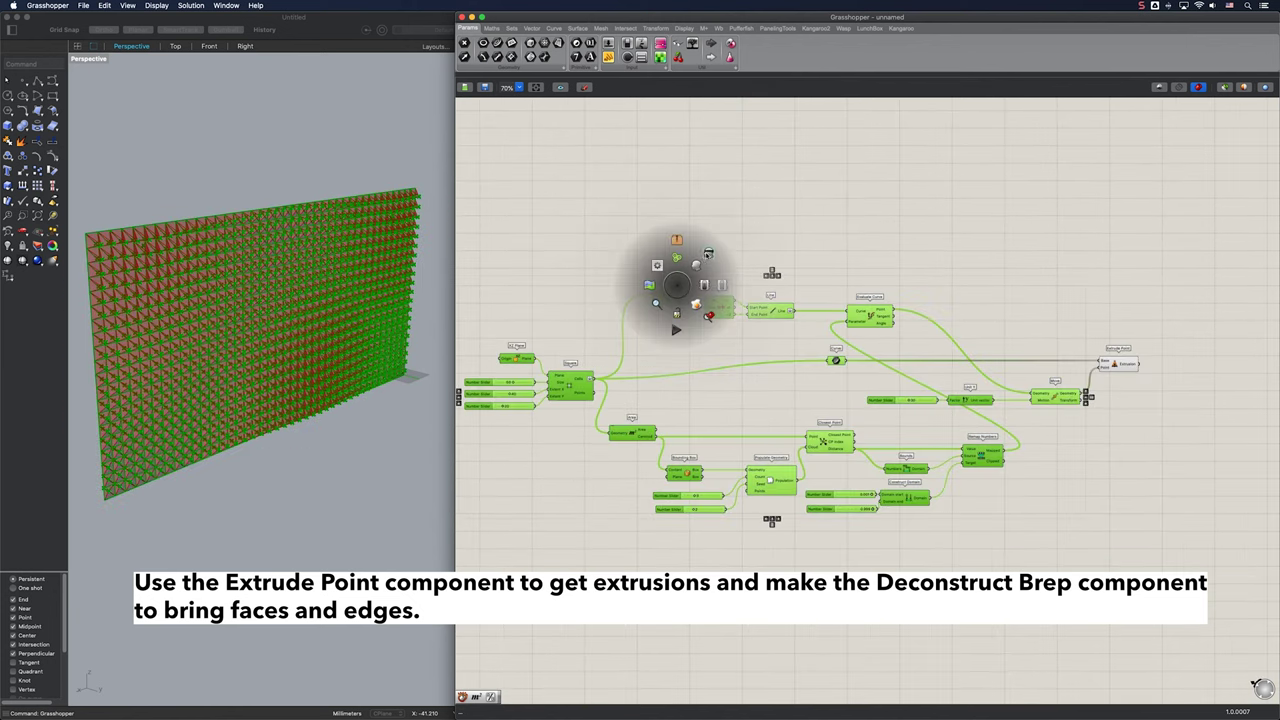
pyautogui.click(708, 254)
pyautogui.click(803, 254)
pyautogui.moveTo(336, 282); pyautogui.dragTo(282, 269, button='right')
pyautogui.scroll(6, 249, 268)
pyautogui.scroll(-8, 287, 284)
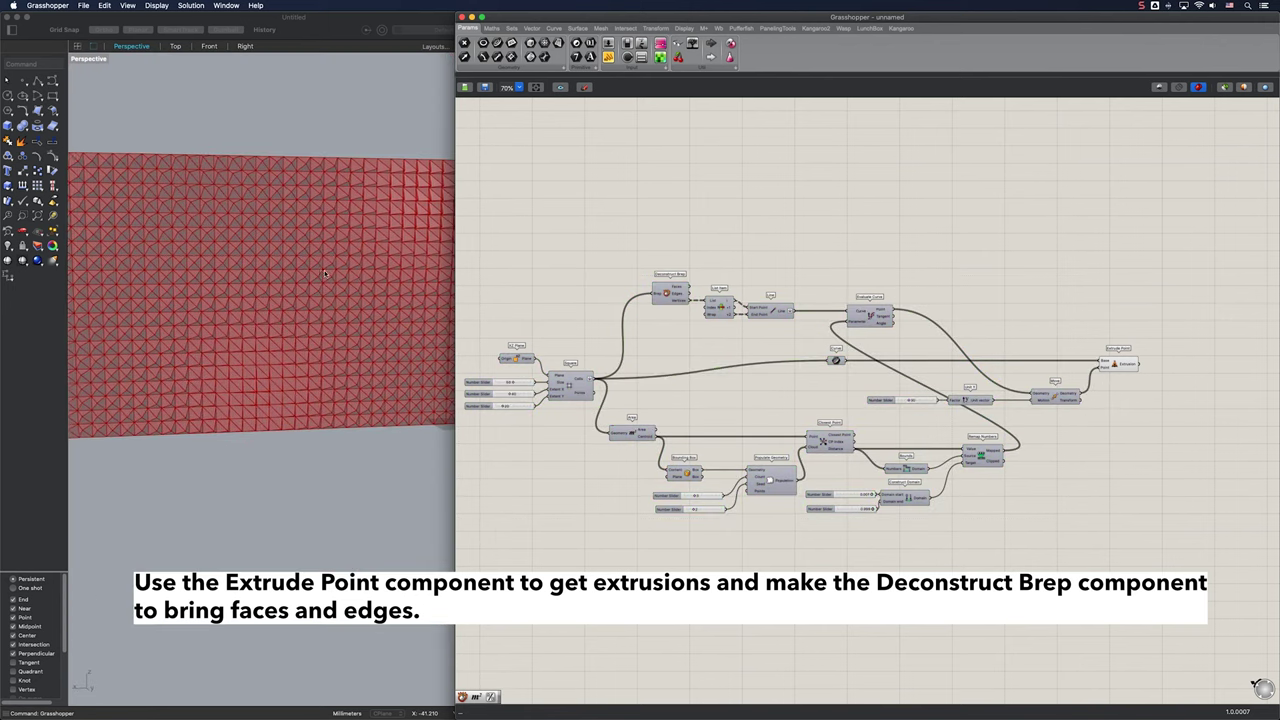
pyautogui.moveTo(333, 281); pyautogui.dragTo(330, 280, button='right')
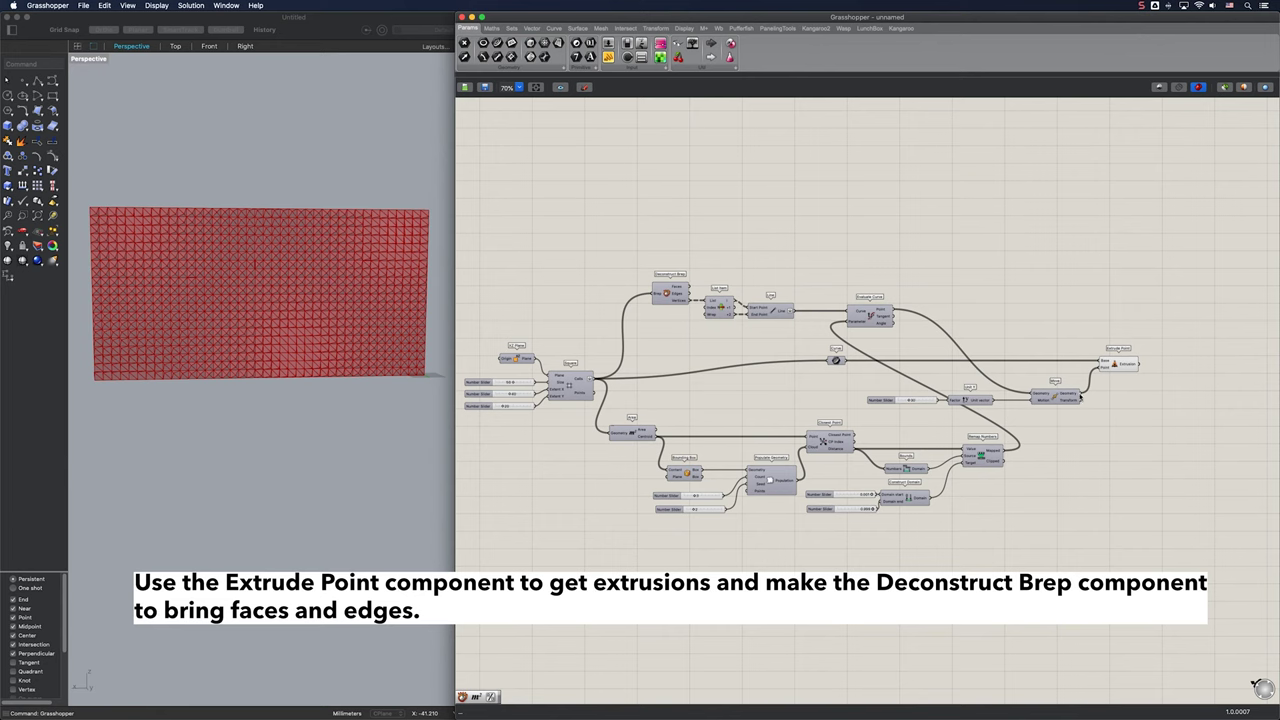
# Add a Deconstruct Brep component and connect Extrude Point's Extrusion output to its Brep input
pyautogui.scroll(3, 1080, 397)
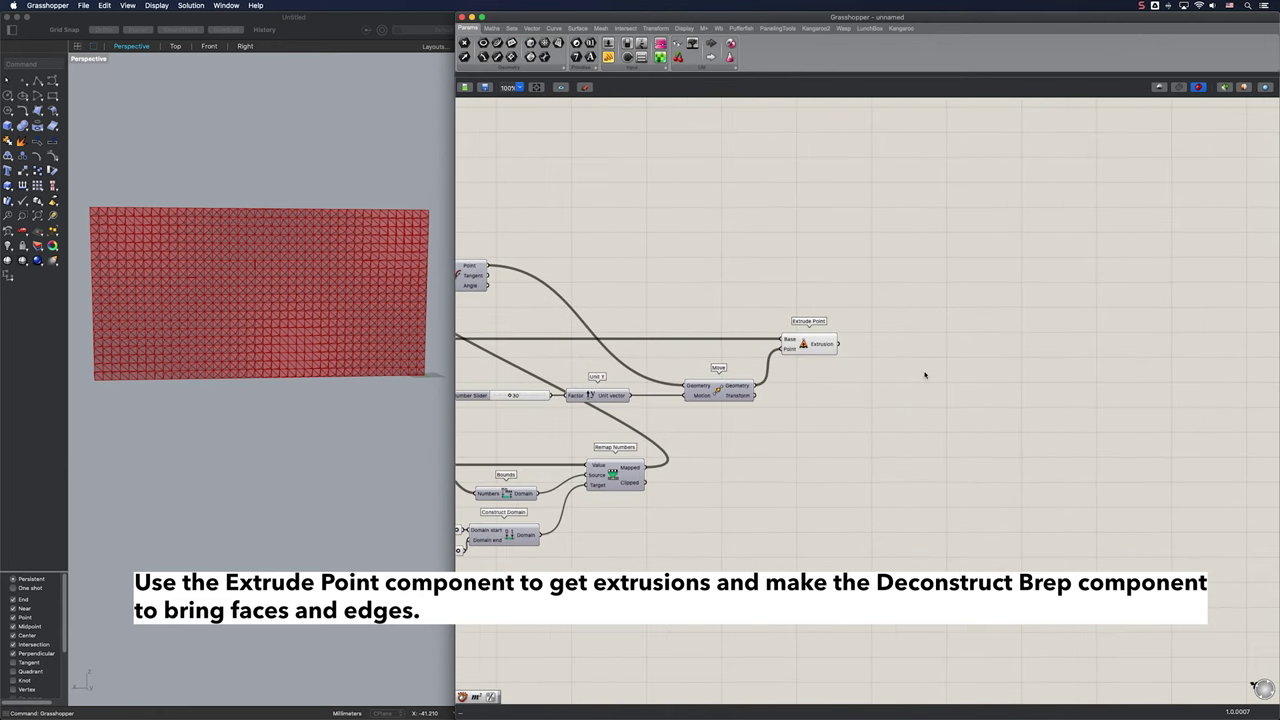
pyautogui.moveTo(924, 375); pyautogui.dragTo(737, 335, button='right')
pyautogui.doubleClick(745, 331)
pyautogui.write('de')
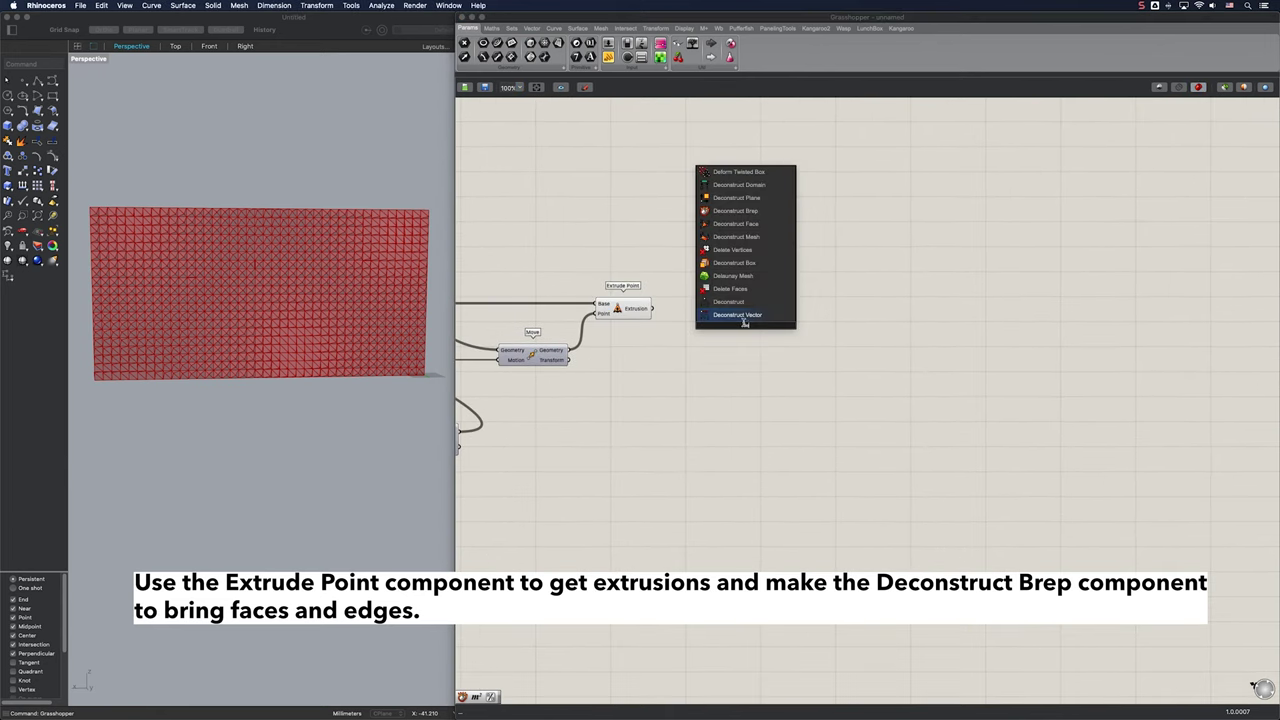
pyautogui.click(754, 213)
pyautogui.moveTo(652, 310); pyautogui.dragTo(689, 308)
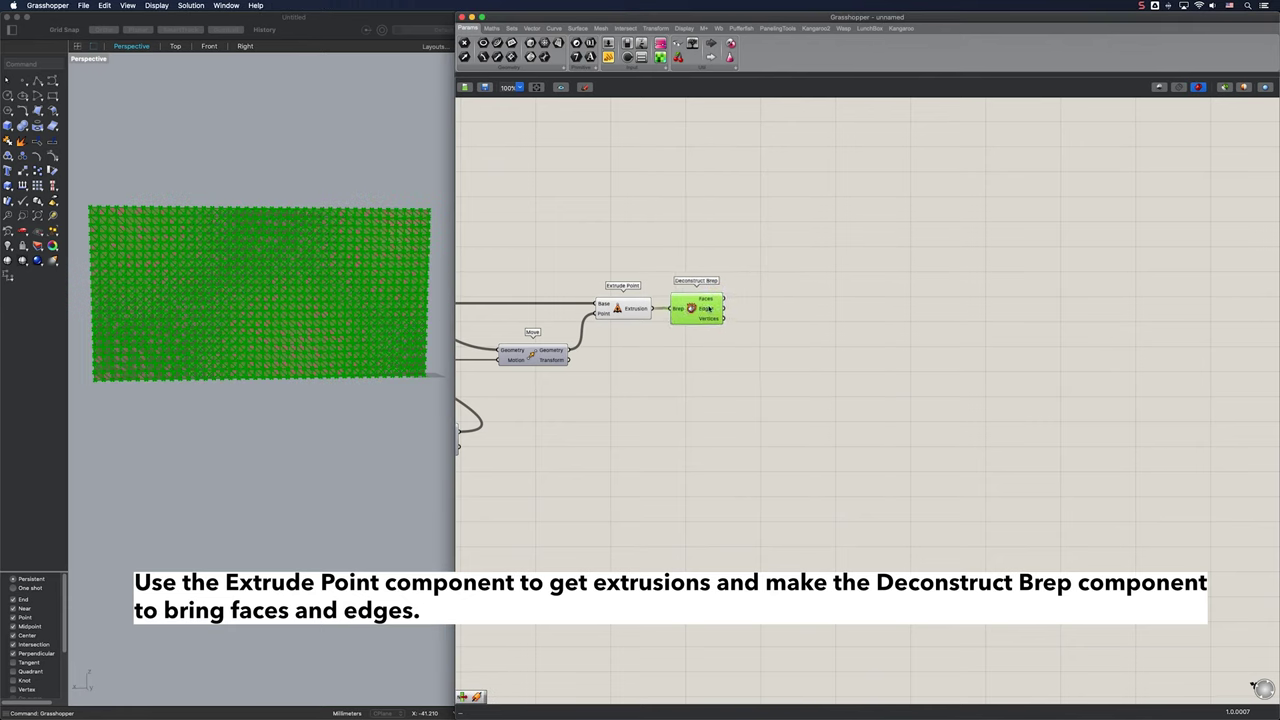
# Flatten the Edges output of the Deconstruct Brep component that follows Extrude Point
pyautogui.scroll(3, 690, 318)
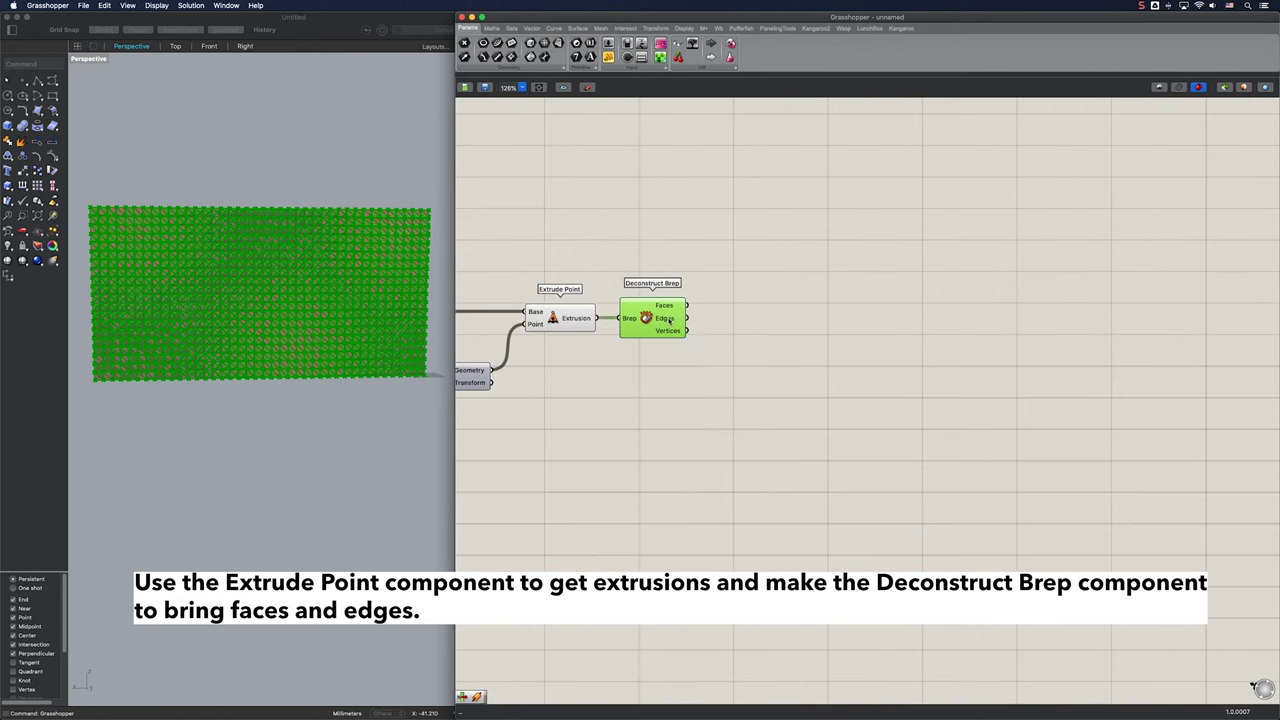
pyautogui.rightClick(670, 320)
pyautogui.click(708, 355)
# Add a List Item component and connect the Faces output of the new Deconstruct Brep to its List input
pyautogui.doubleClick(747, 259)
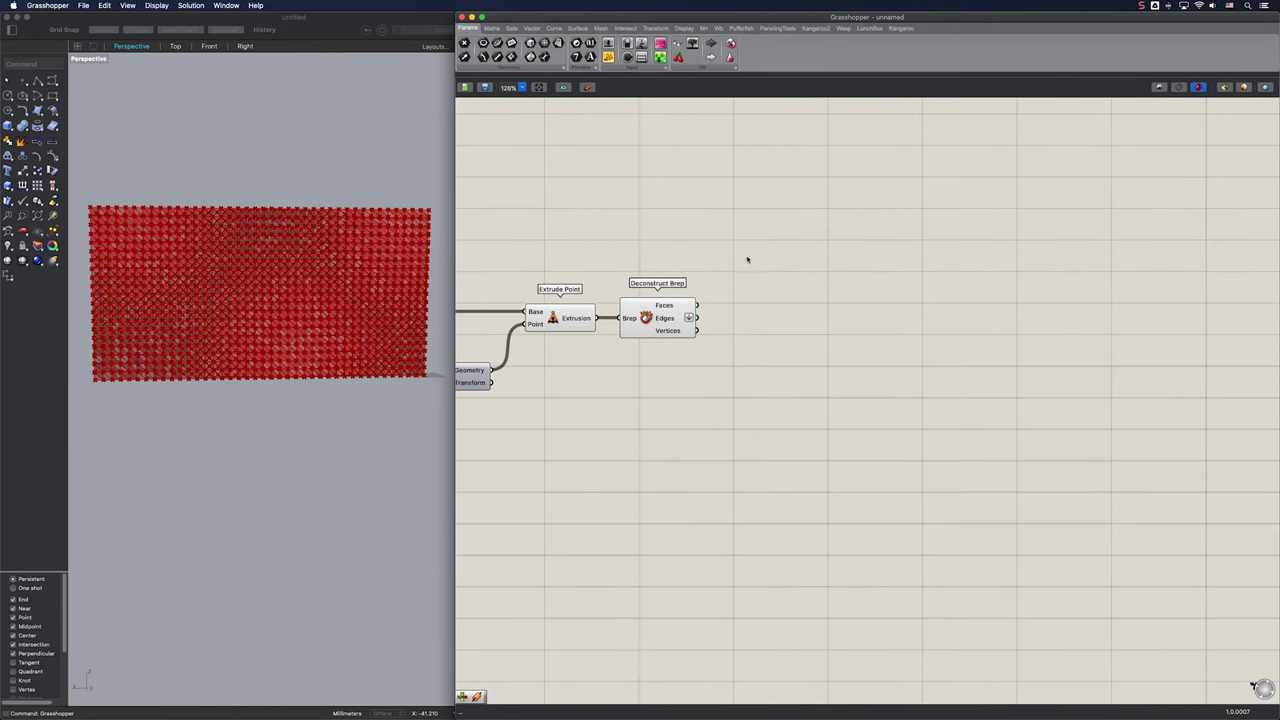
pyautogui.write('list item')
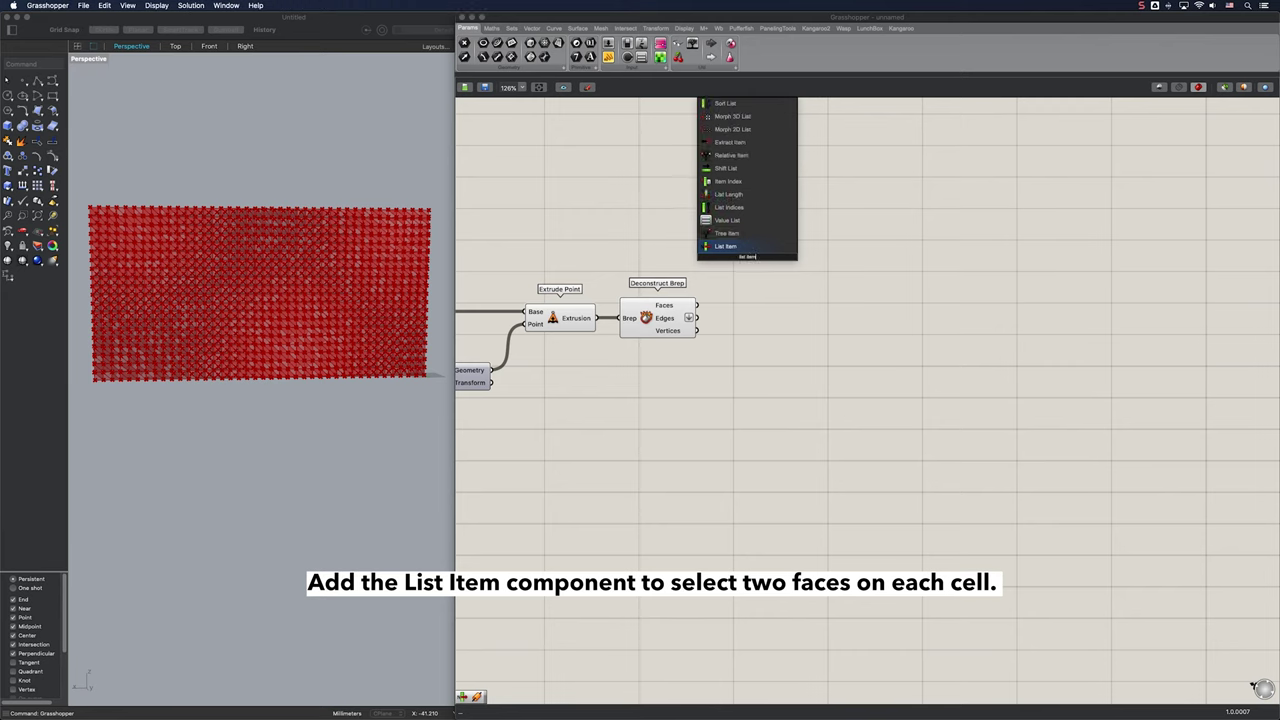
pyautogui.press('Return')
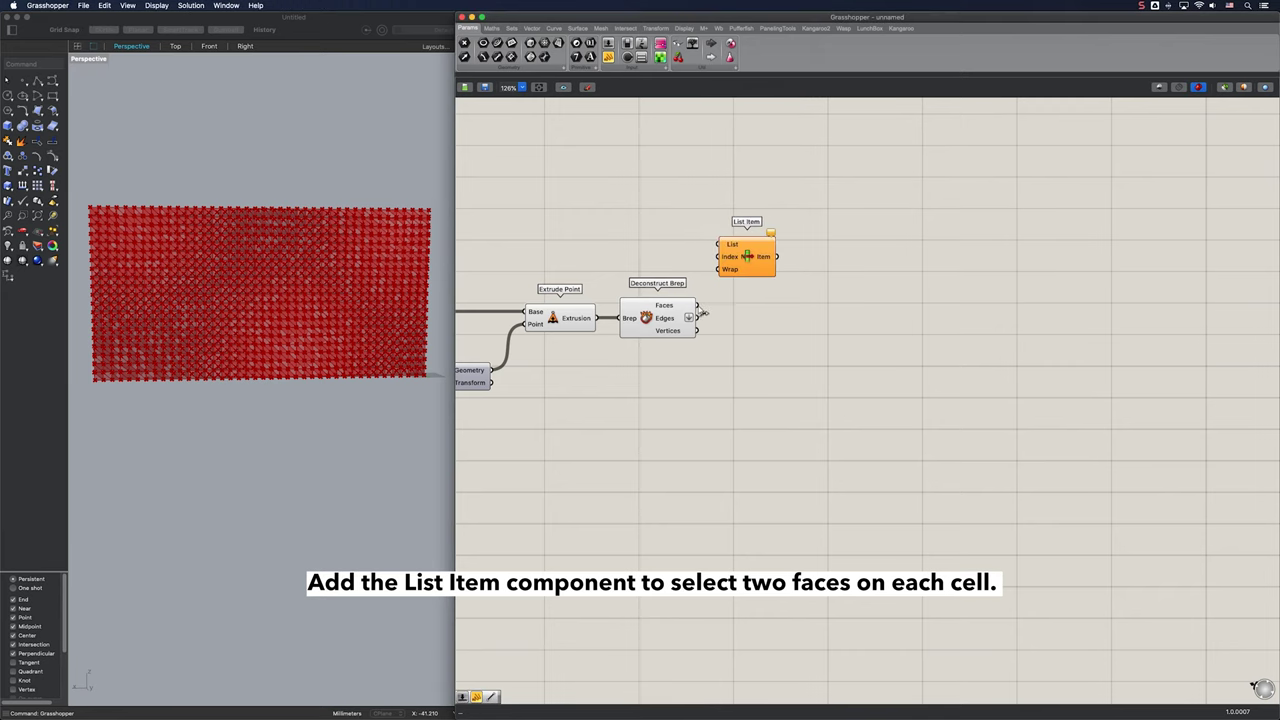
pyautogui.moveTo(699, 306); pyautogui.dragTo(789, 229)
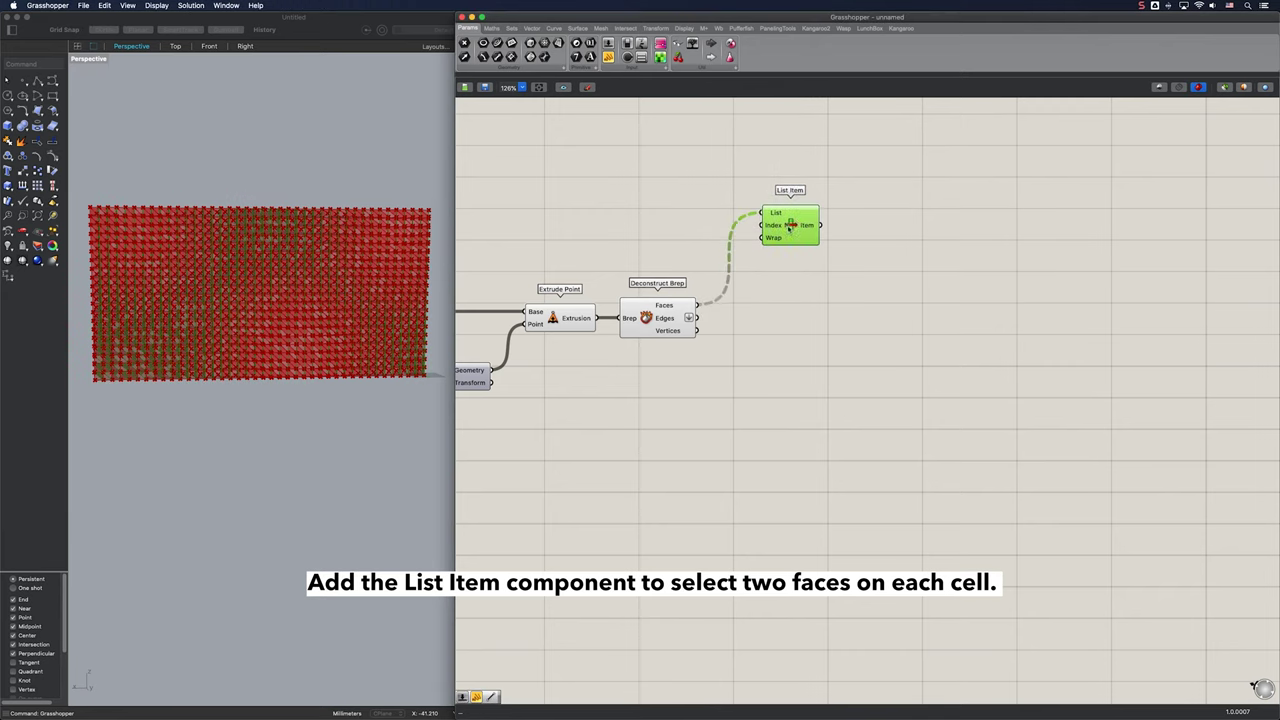
# Add a +1 output to the new List Item component and put the component in a group
pyautogui.scroll(5, 790, 226)
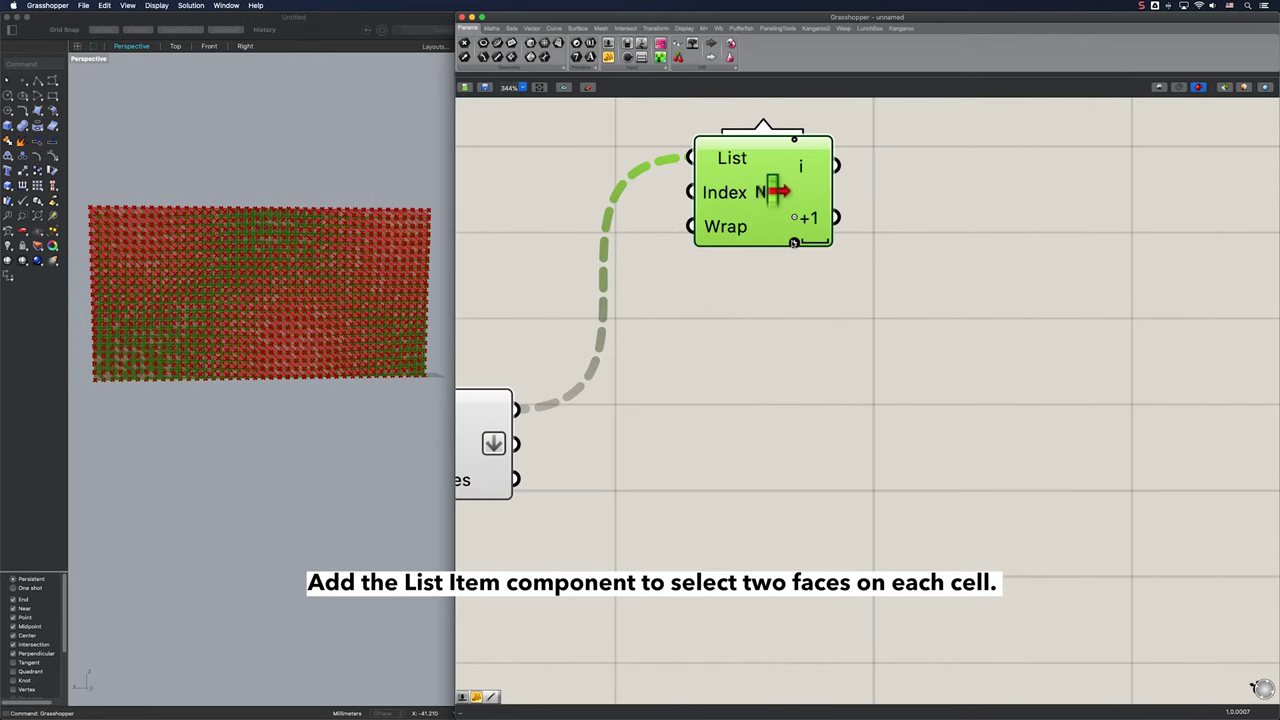
pyautogui.scroll(-3, 793, 243)
pyautogui.moveTo(779, 232); pyautogui.dragTo(822, 200)
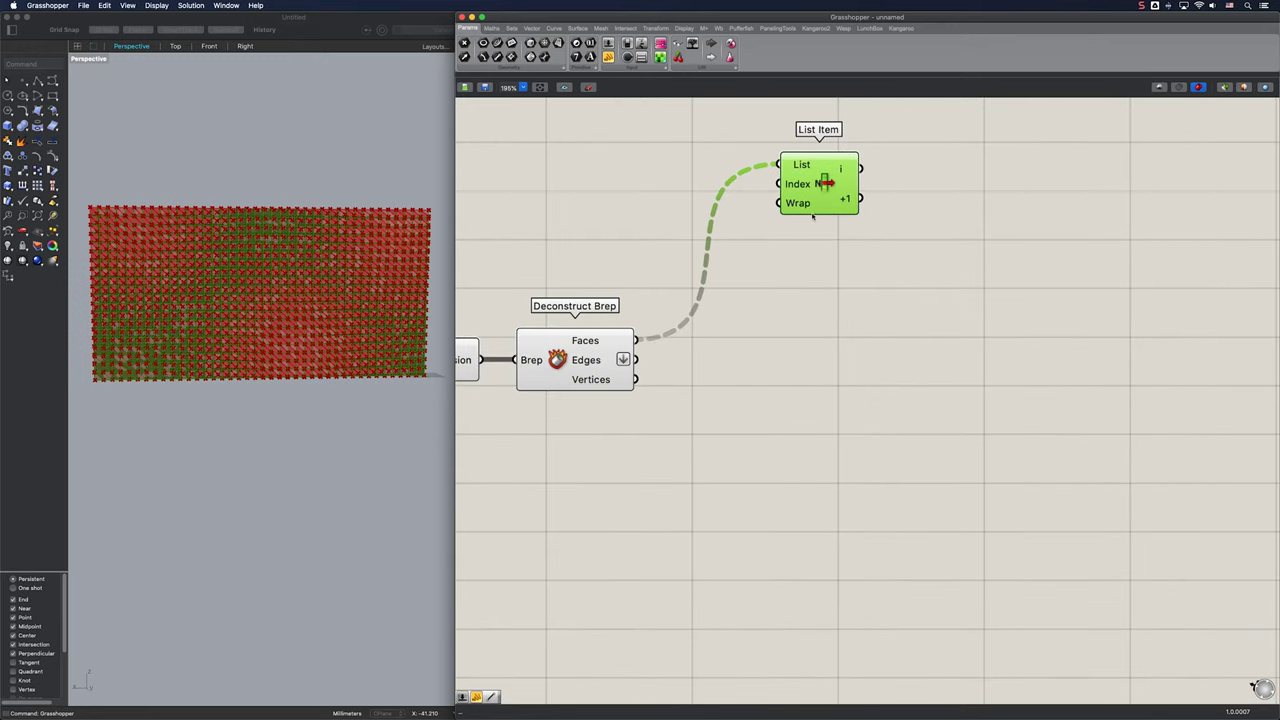
pyautogui.click(790, 264)
pyautogui.scroll(-2, 968, 266)
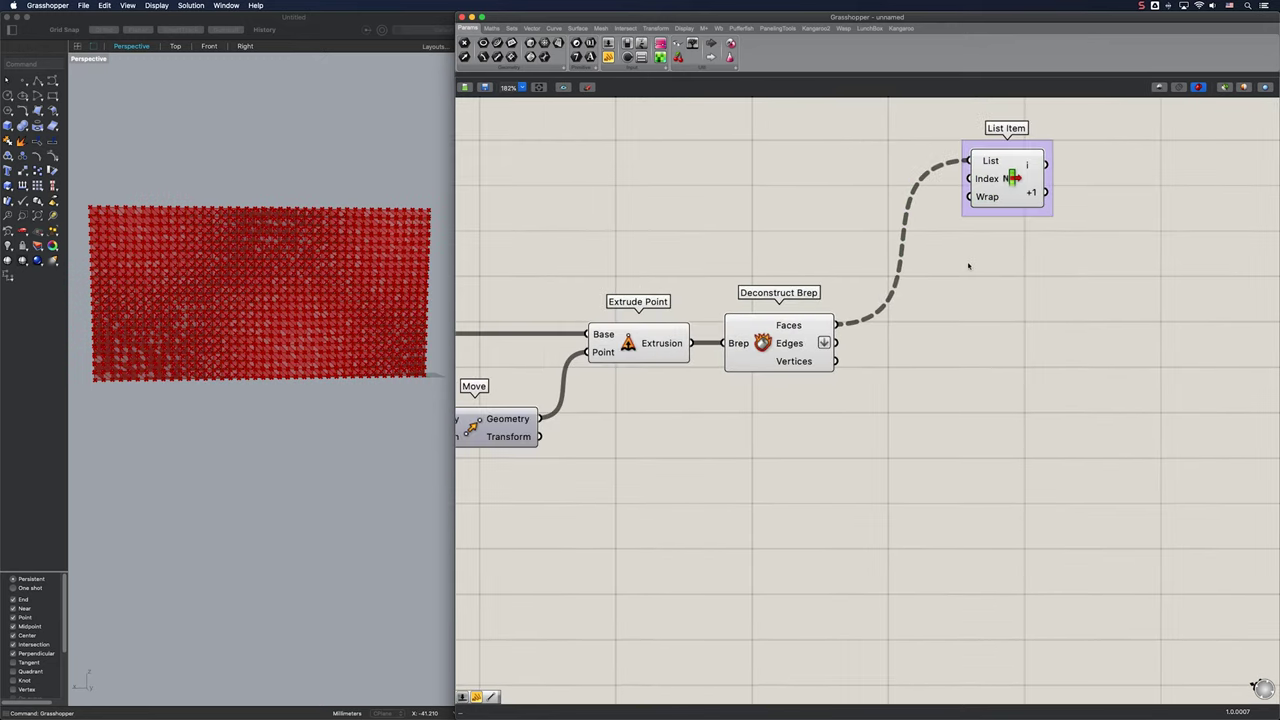
# Turn off the preview of Move, Extrude Point and Deconstruct Brep
pyautogui.scroll(-1, 966, 266)
pyautogui.moveTo(893, 498); pyautogui.dragTo(571, 221)
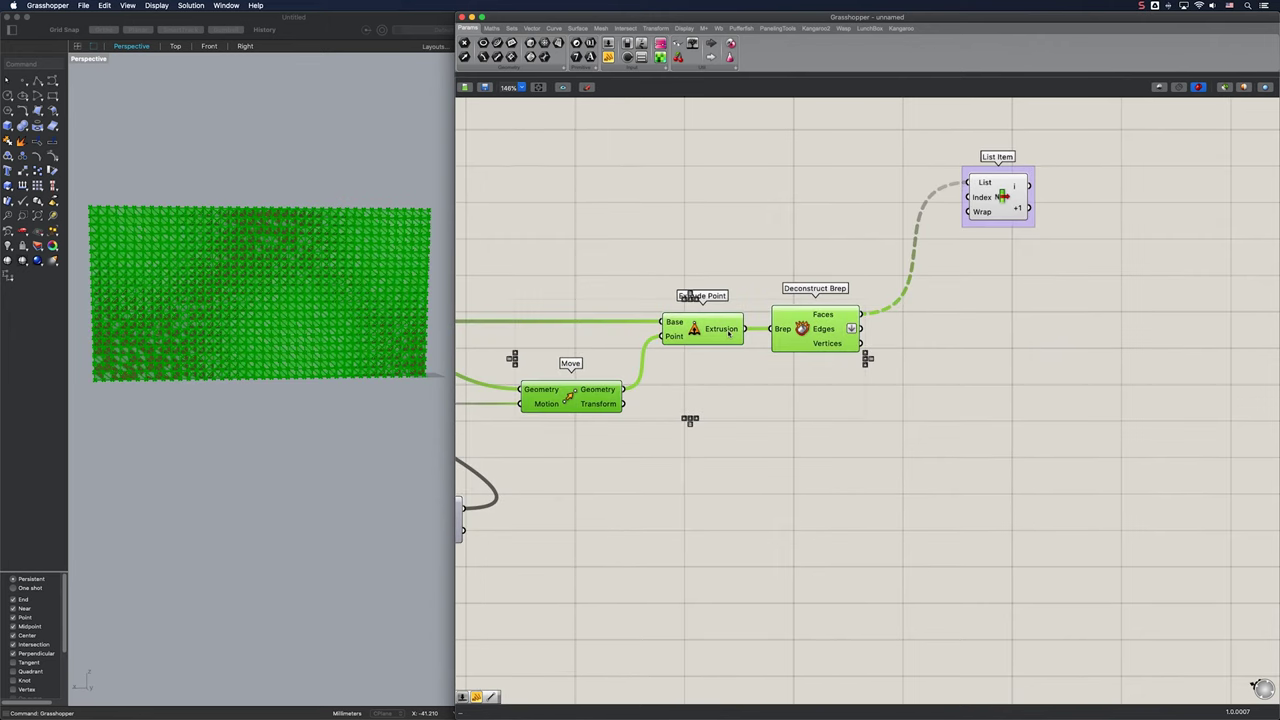
pyautogui.middleClick(729, 331)
pyautogui.click(760, 304)
pyautogui.click(791, 275)
pyautogui.moveTo(281, 290); pyautogui.dragTo(217, 335, button='right')
pyautogui.scroll(7, 202, 327)
pyautogui.scroll(-5, 182, 347)
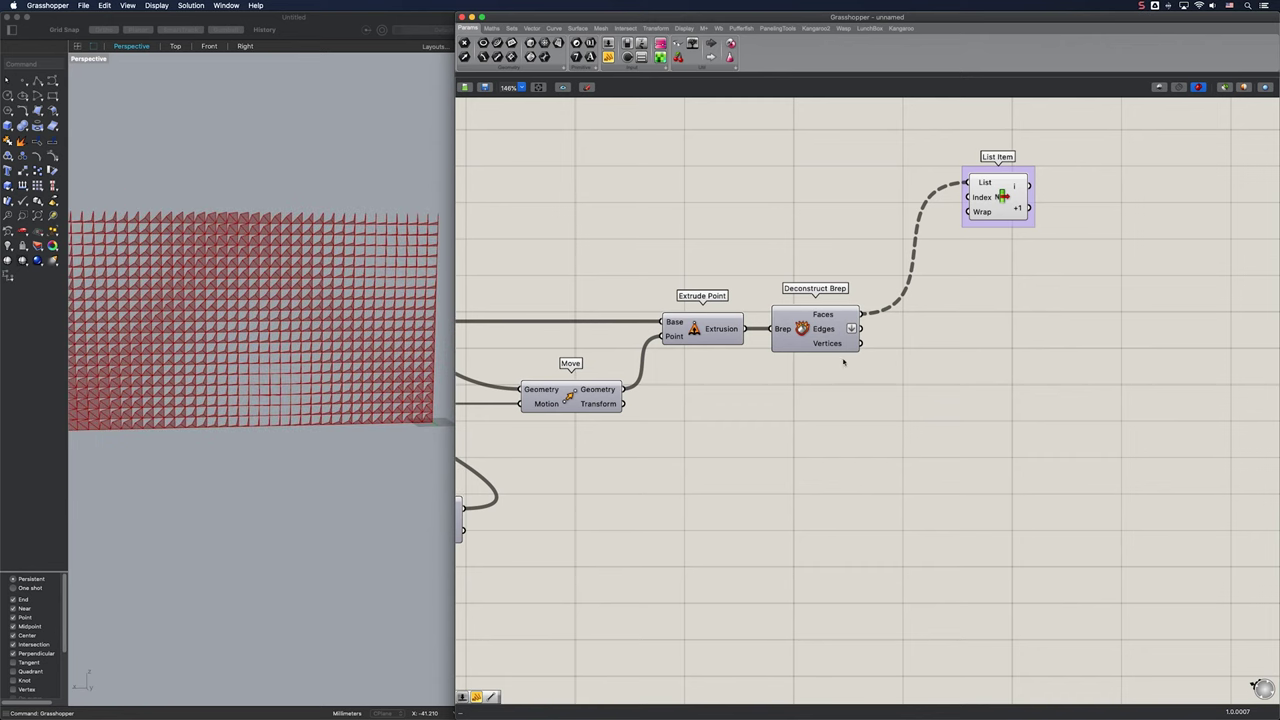
# Add a Point On Curve component and connect Deconstruct Brep's flattened Edges output to its input
pyautogui.moveTo(892, 368); pyautogui.dragTo(746, 344, button='right')
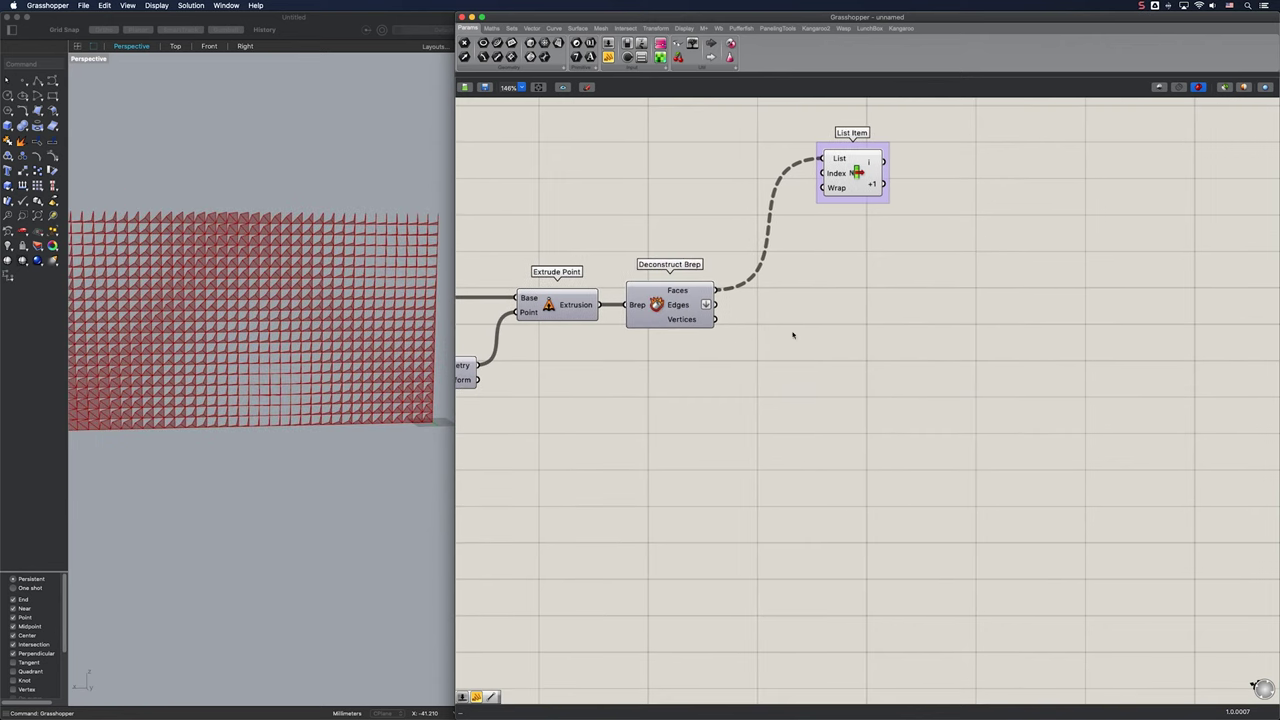
pyautogui.doubleClick(793, 335)
pyautogui.write('point on')
pyautogui.press('Up')
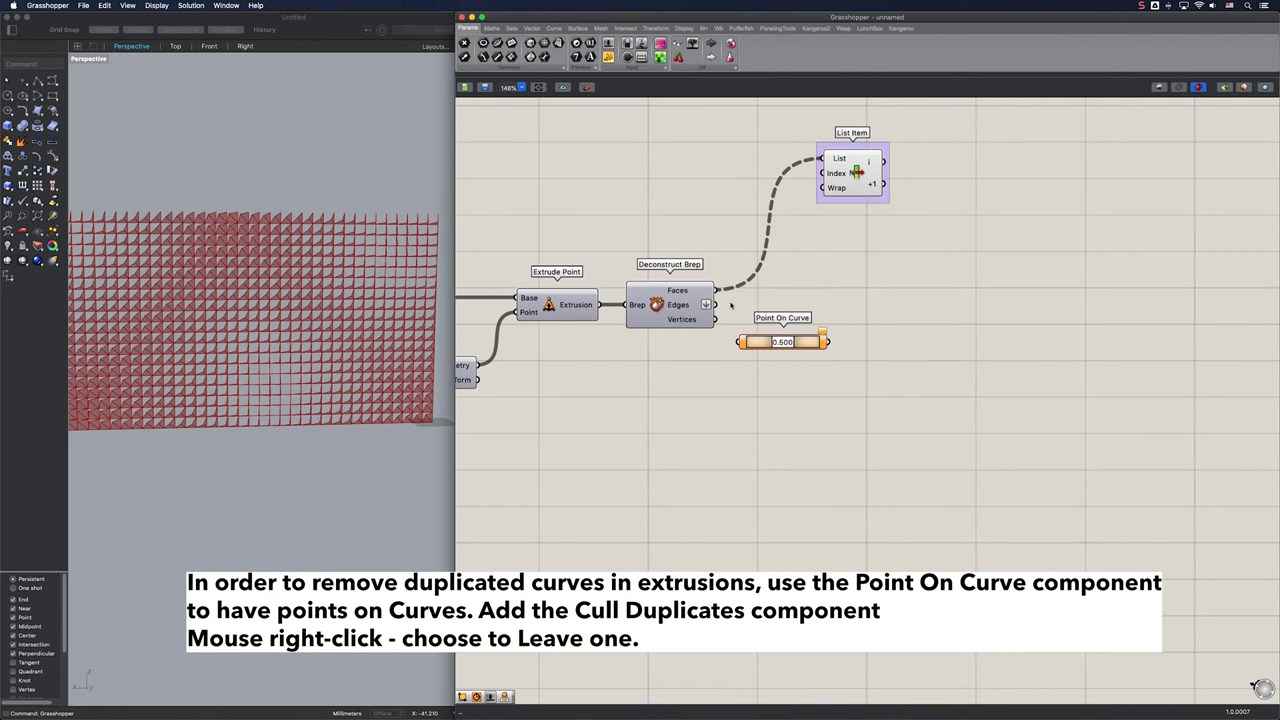
pyautogui.moveTo(716, 305); pyautogui.dragTo(783, 386)
# Add a Cull Duplicates component, connect Point On Curve's output to its Points input, and set it to Leave One
pyautogui.doubleClick(923, 402)
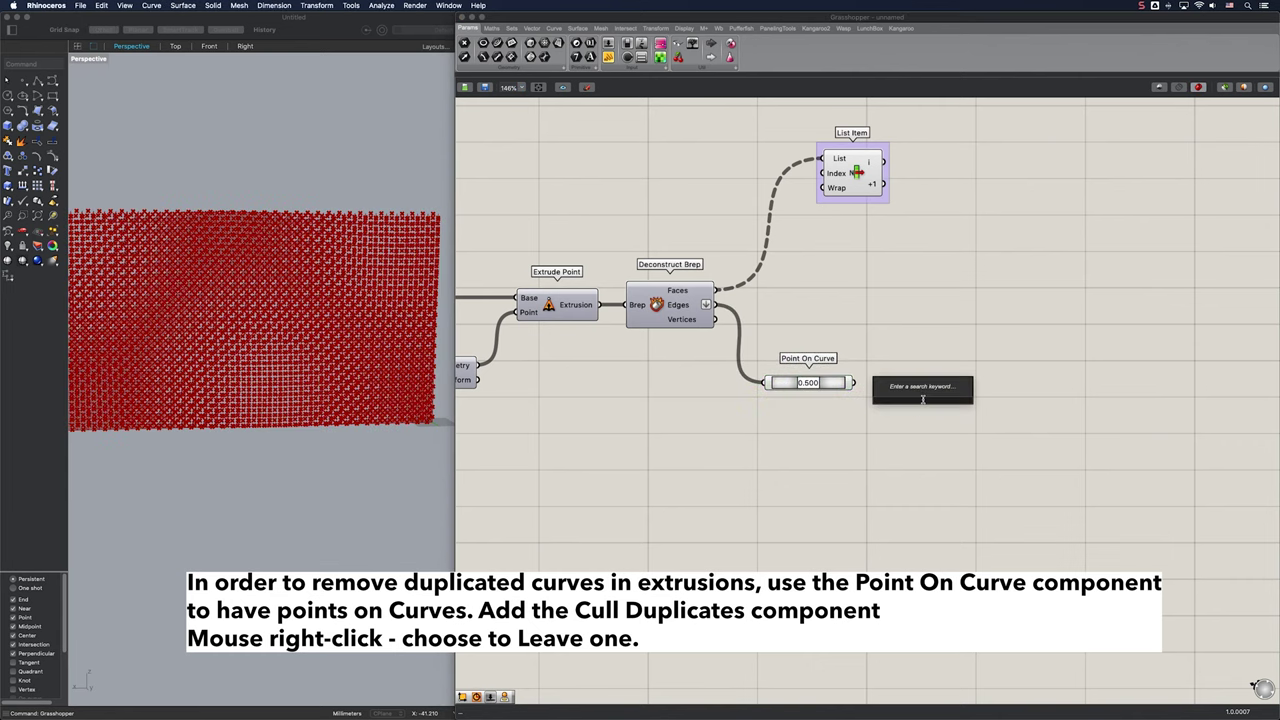
pyautogui.write('cull du')
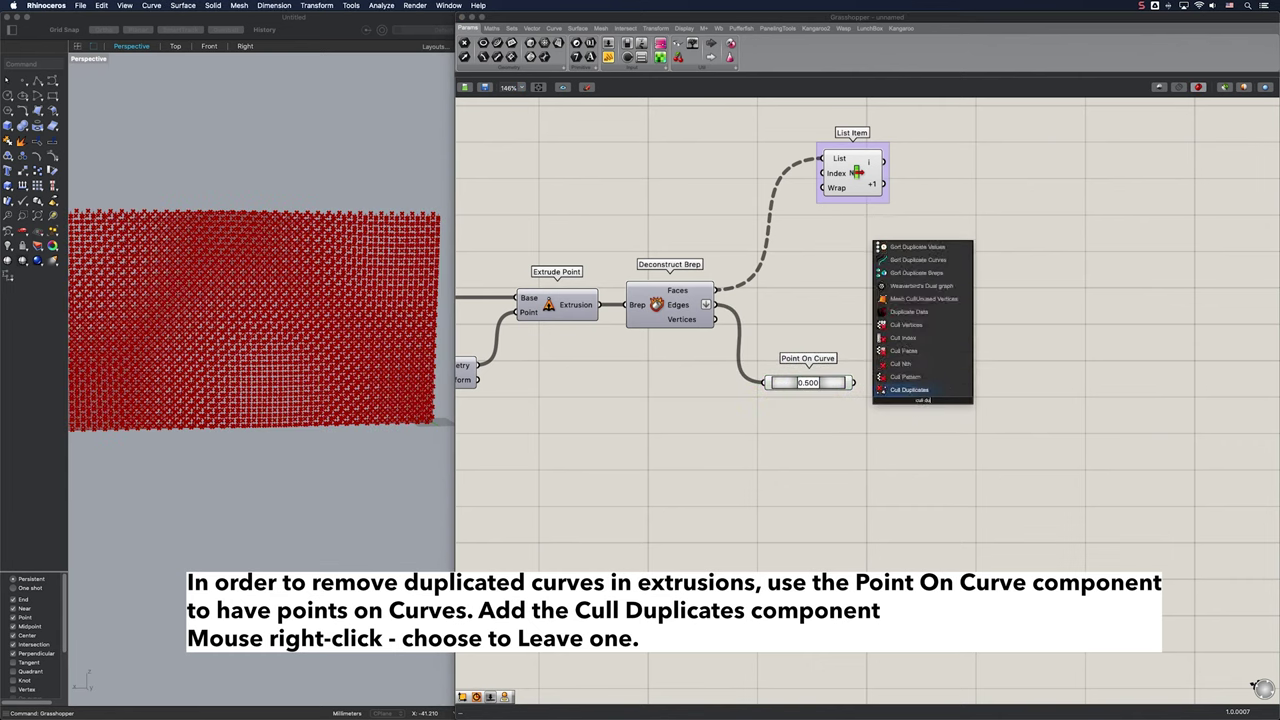
pyautogui.click(916, 393)
pyautogui.moveTo(855, 384); pyautogui.dragTo(972, 387)
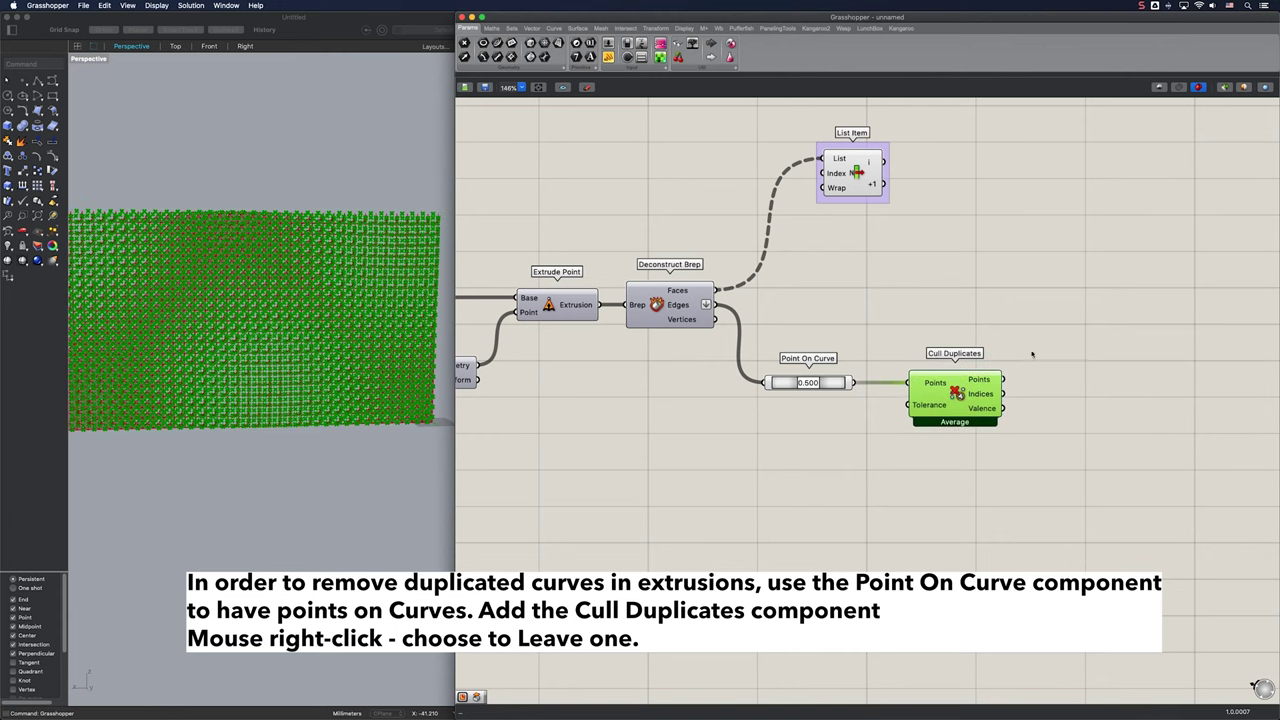
pyautogui.rightClick(958, 393)
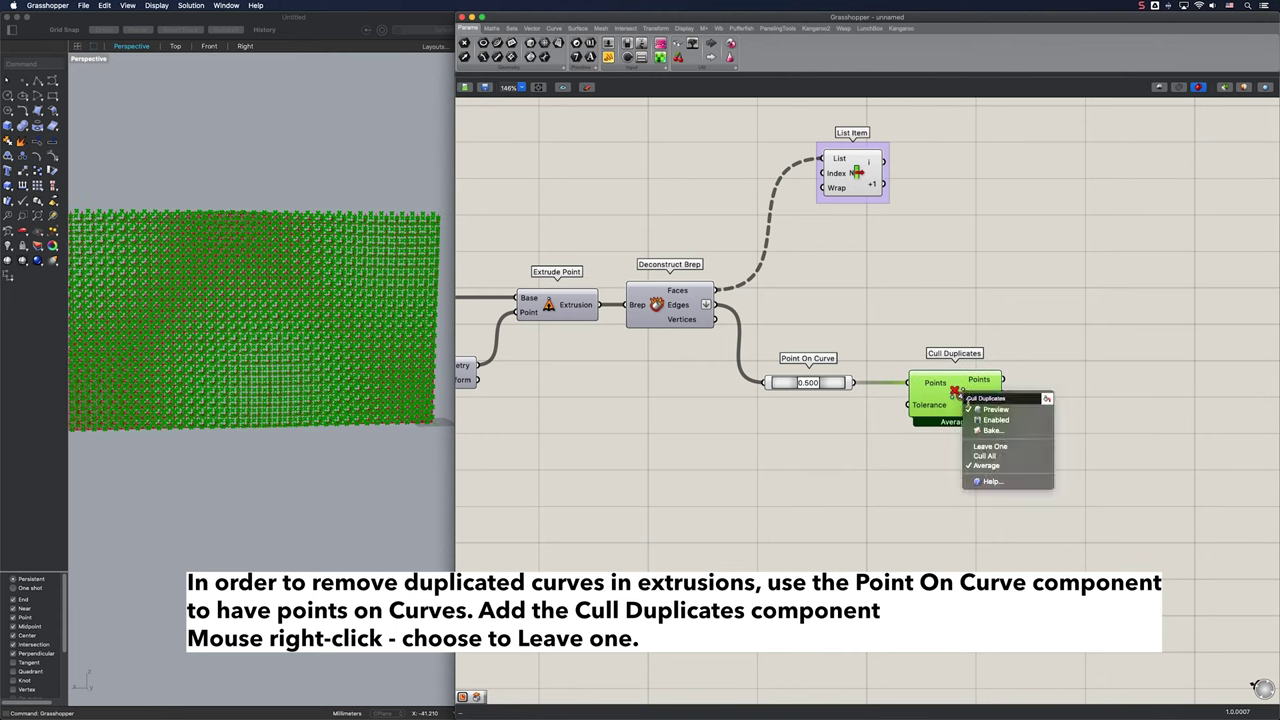
pyautogui.click(1004, 447)
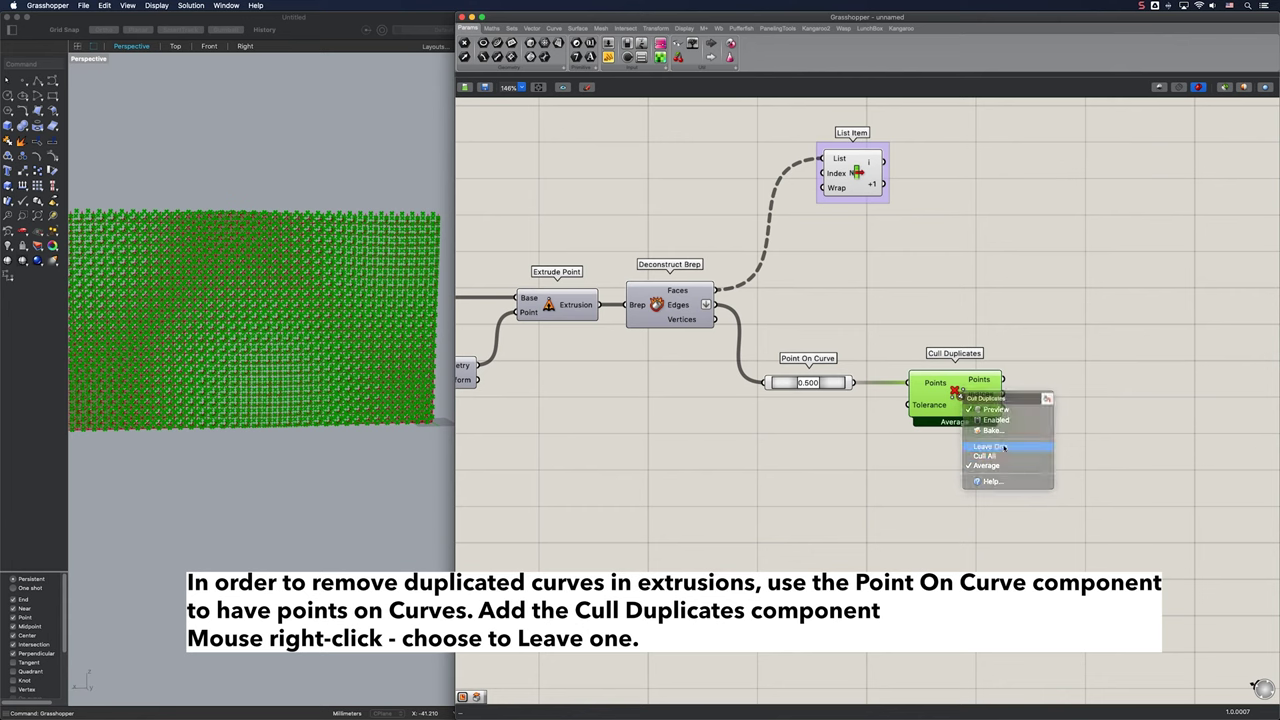
# Add a List Item component with Deconstruct Brep's Edges connected to List and Cull Duplicates' Indices connected to Index
pyautogui.doubleClick(1071, 349)
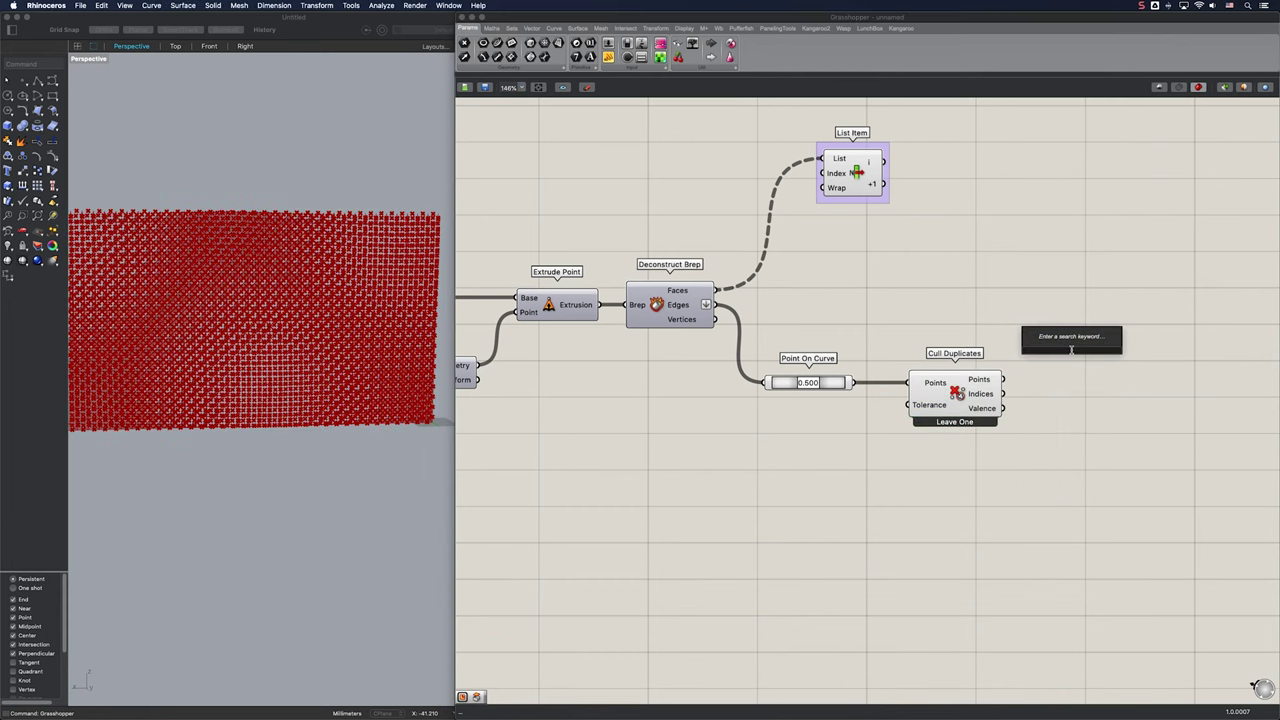
pyautogui.write('list item')
pyautogui.press('Return')
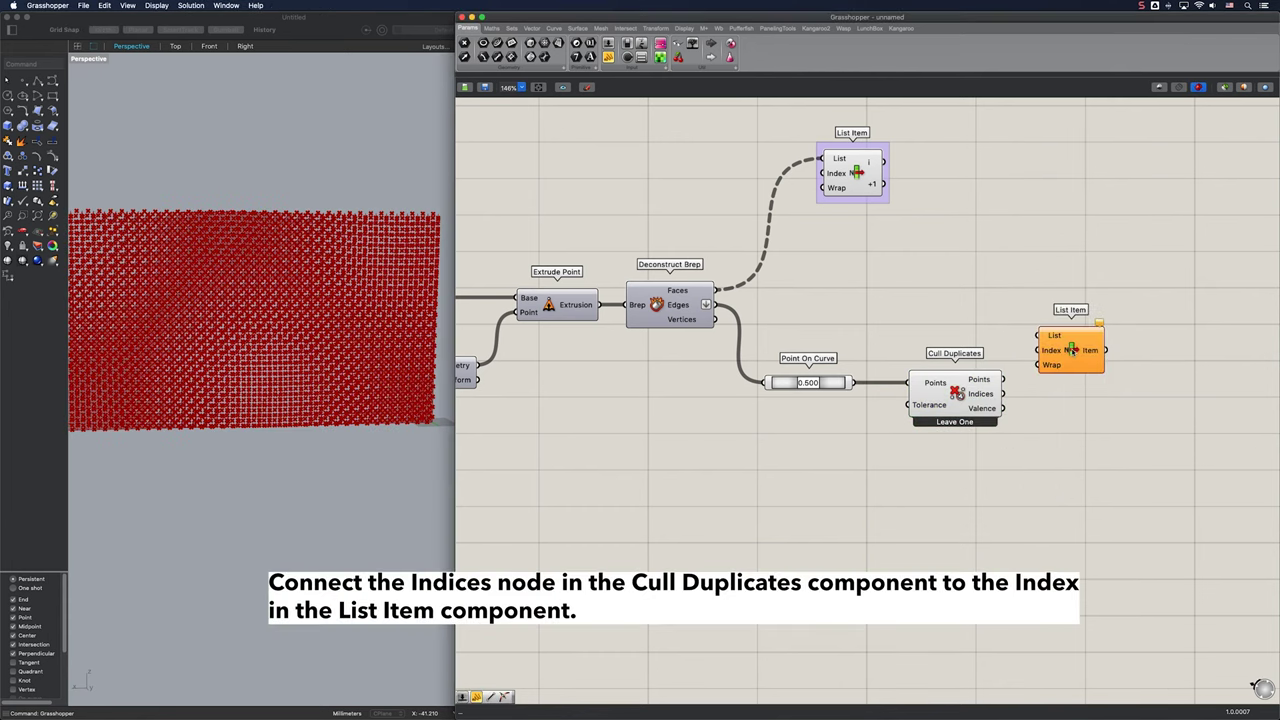
pyautogui.moveTo(716, 304); pyautogui.dragTo(1040, 336)
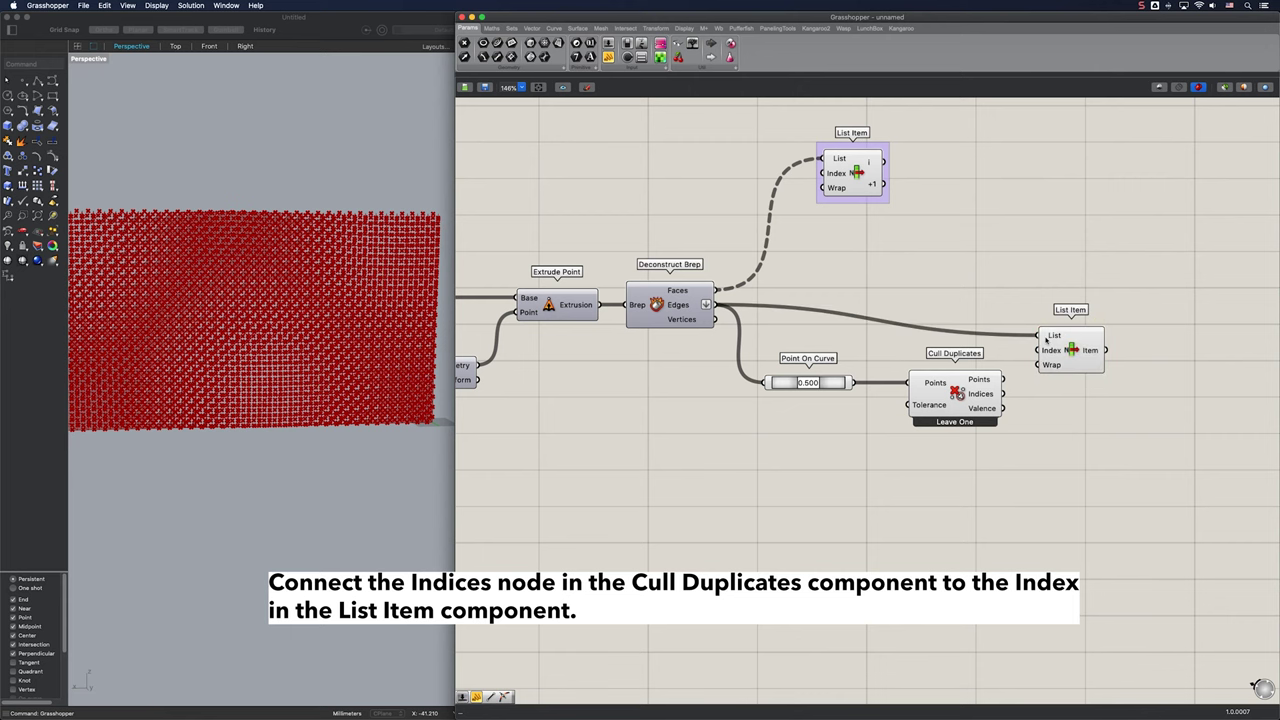
pyautogui.moveTo(1004, 394); pyautogui.dragTo(1100, 313)
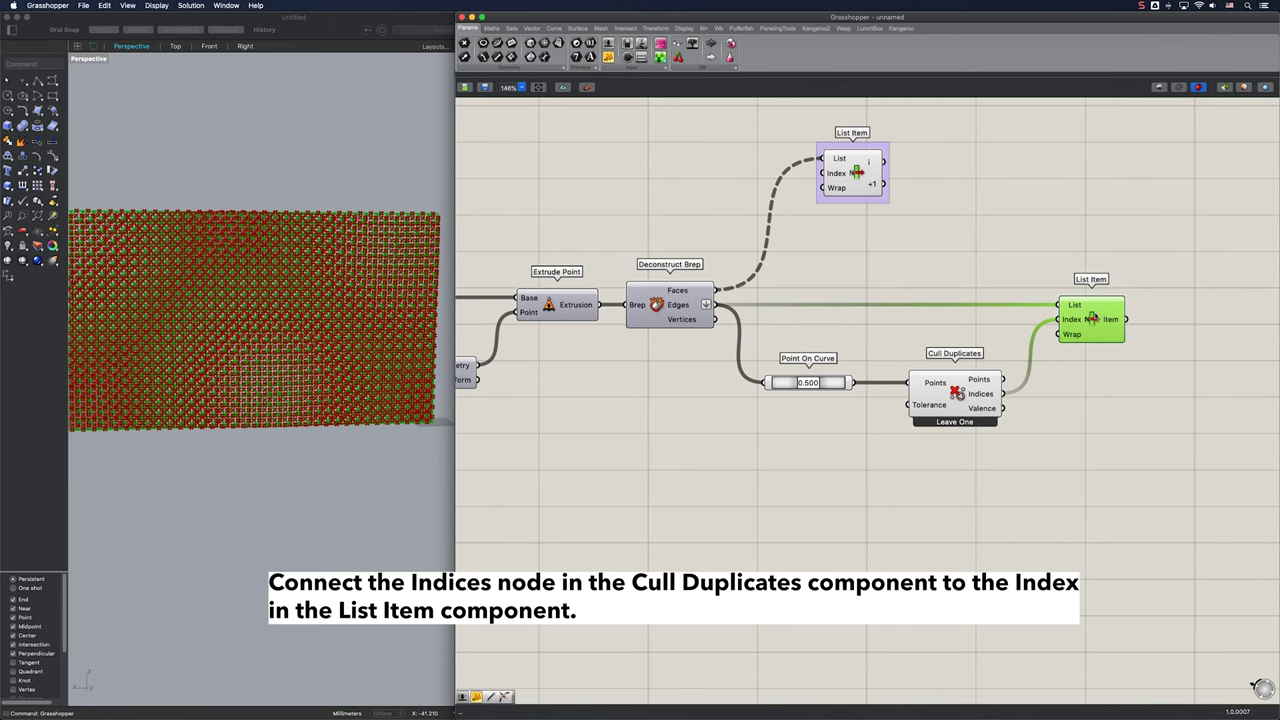
# Add a Pipe component beside the List Item that receives the culled edge indices
pyautogui.moveTo(1100, 319); pyautogui.dragTo(958, 302, button='right')
pyautogui.doubleClick(1071, 314)
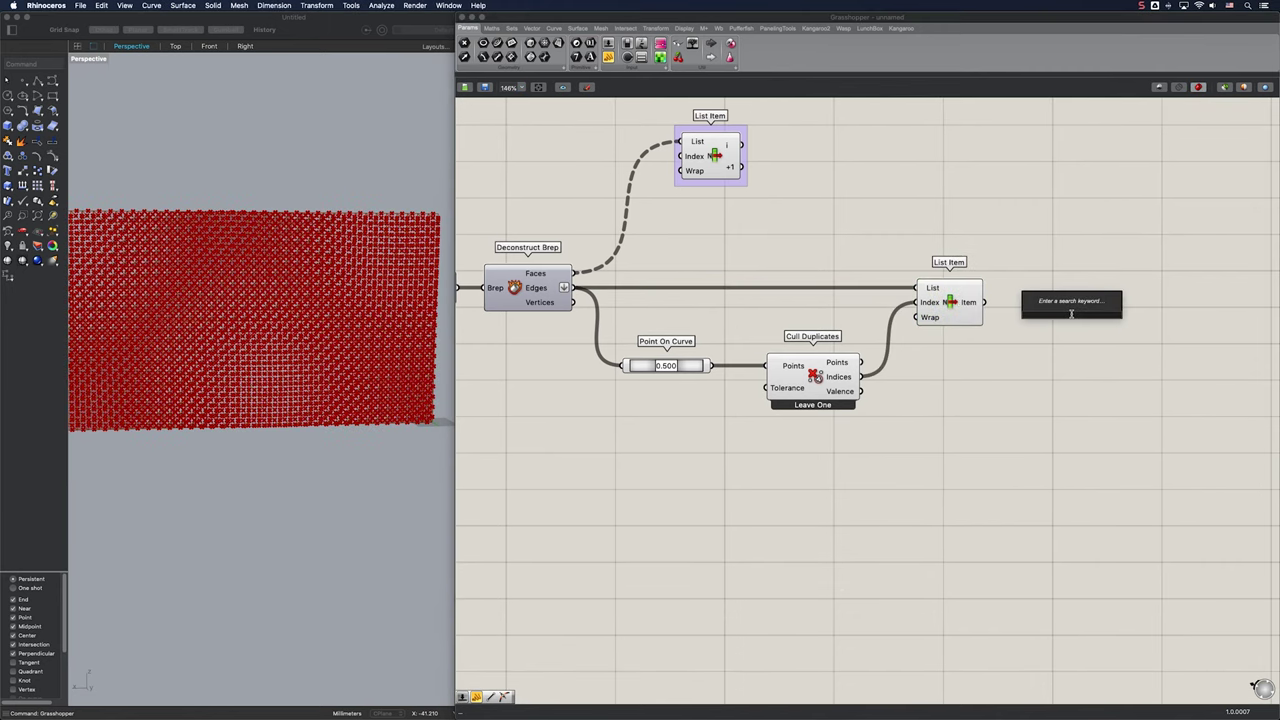
pyautogui.write('pipe')
pyautogui.press('Return')
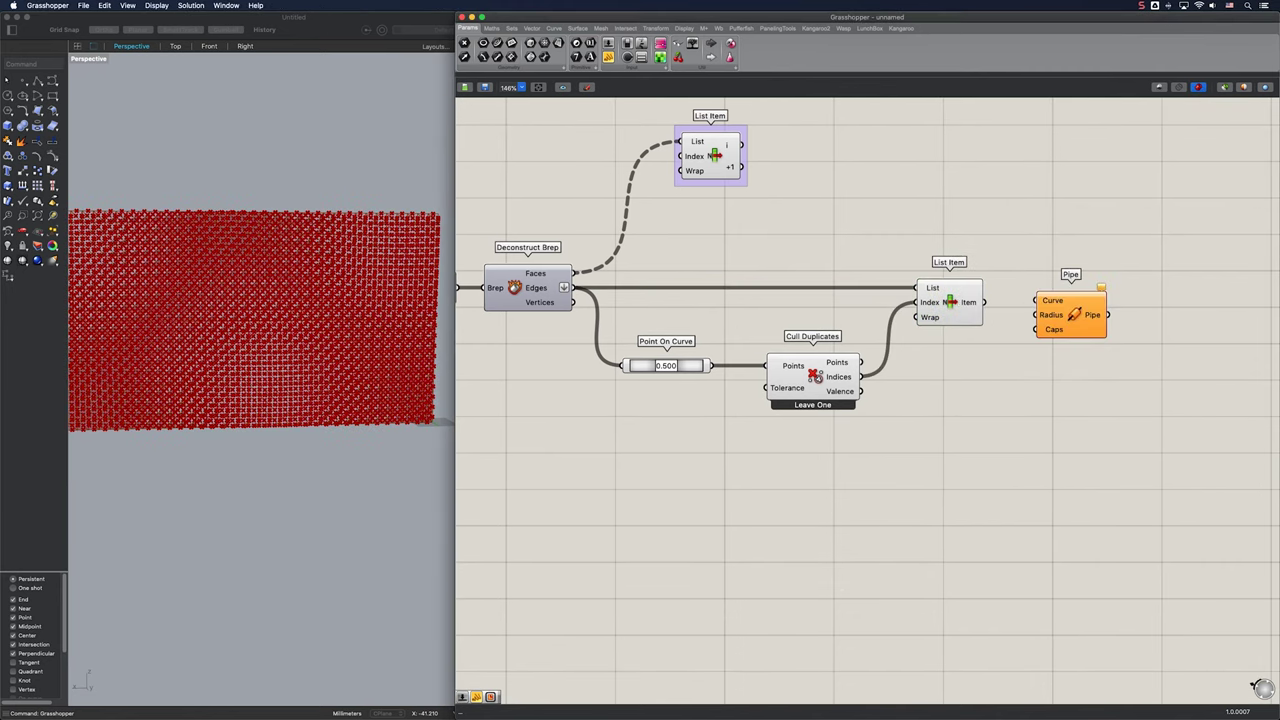
pyautogui.moveTo(1065, 330); pyautogui.dragTo(1074, 336)
# Add a number slider set to 0.5 and a panel containing 2 near the Pipe component
pyautogui.doubleClick(1006, 370)
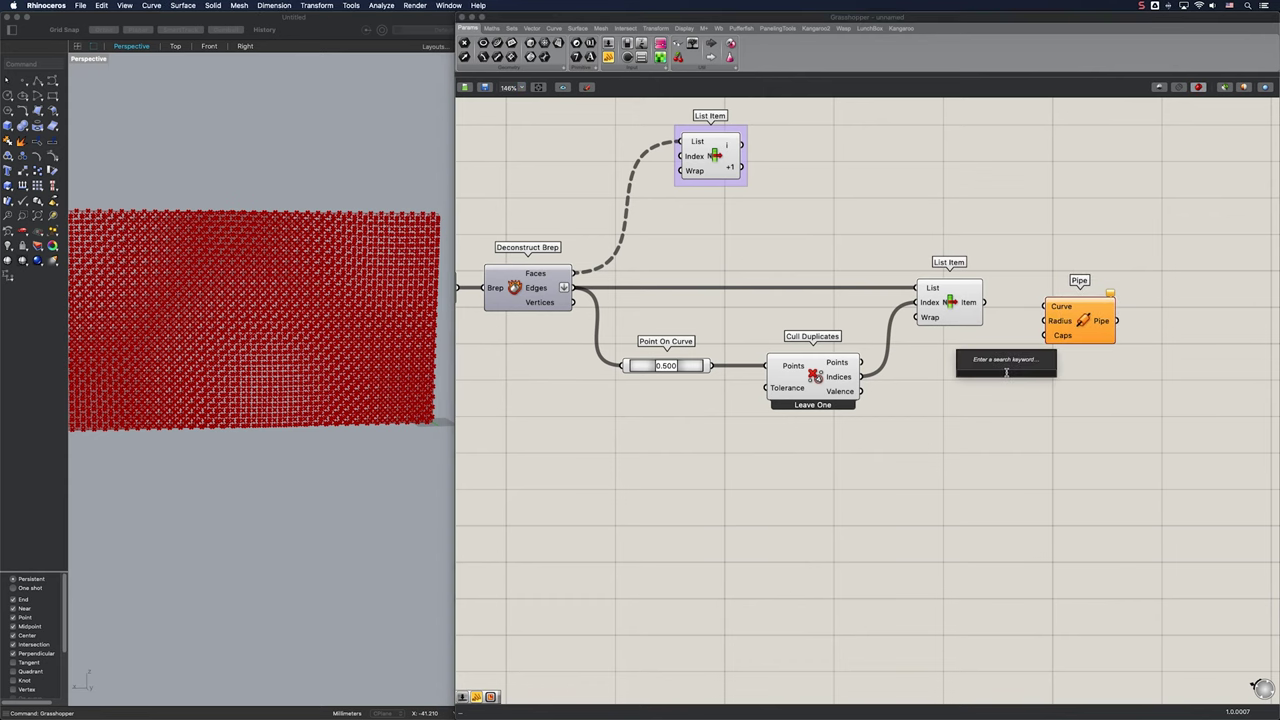
pyautogui.write('0.5')
pyautogui.press('Return')
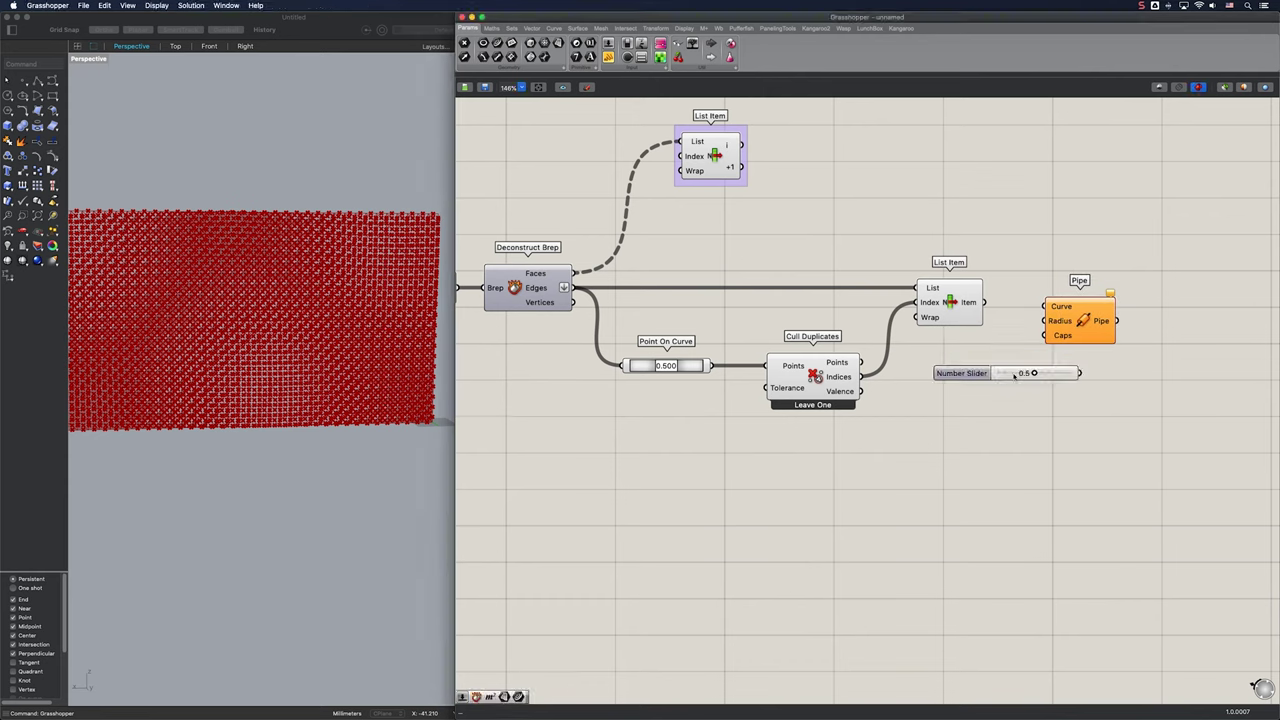
pyautogui.moveTo(1052, 377); pyautogui.dragTo(1124, 334)
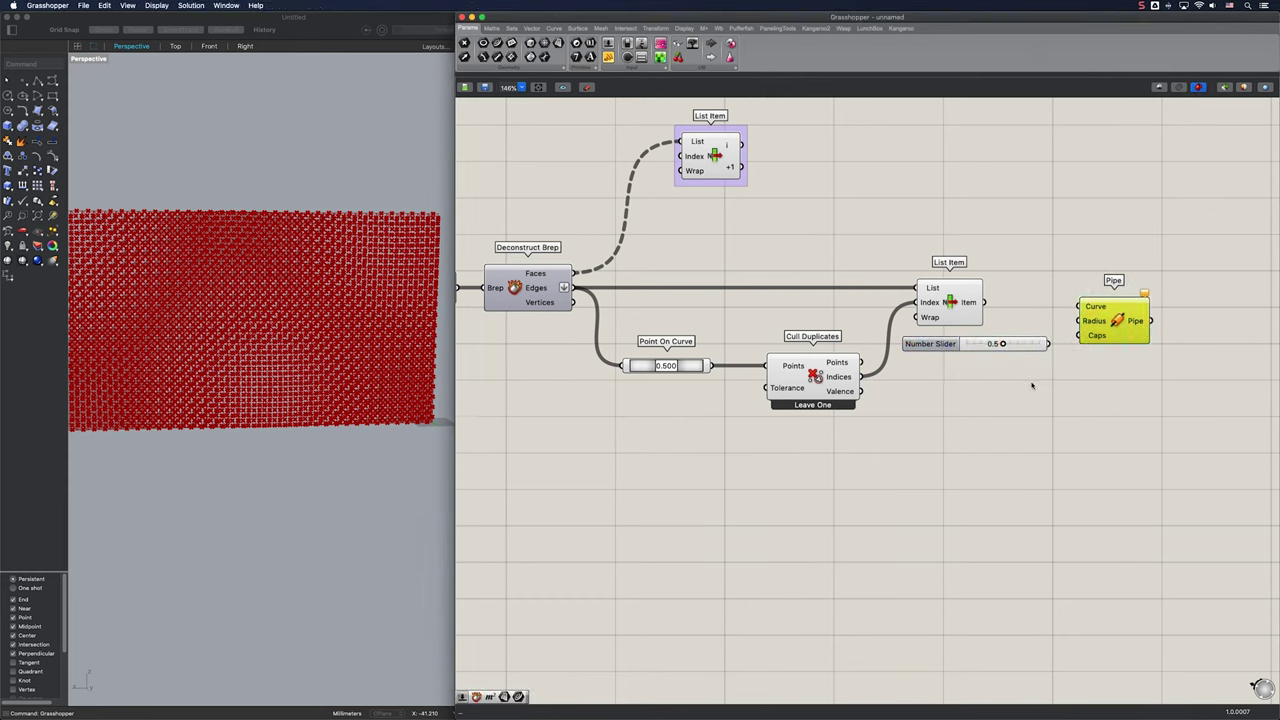
pyautogui.doubleClick(1031, 384)
pyautogui.write('"2')
pyautogui.press('Return')
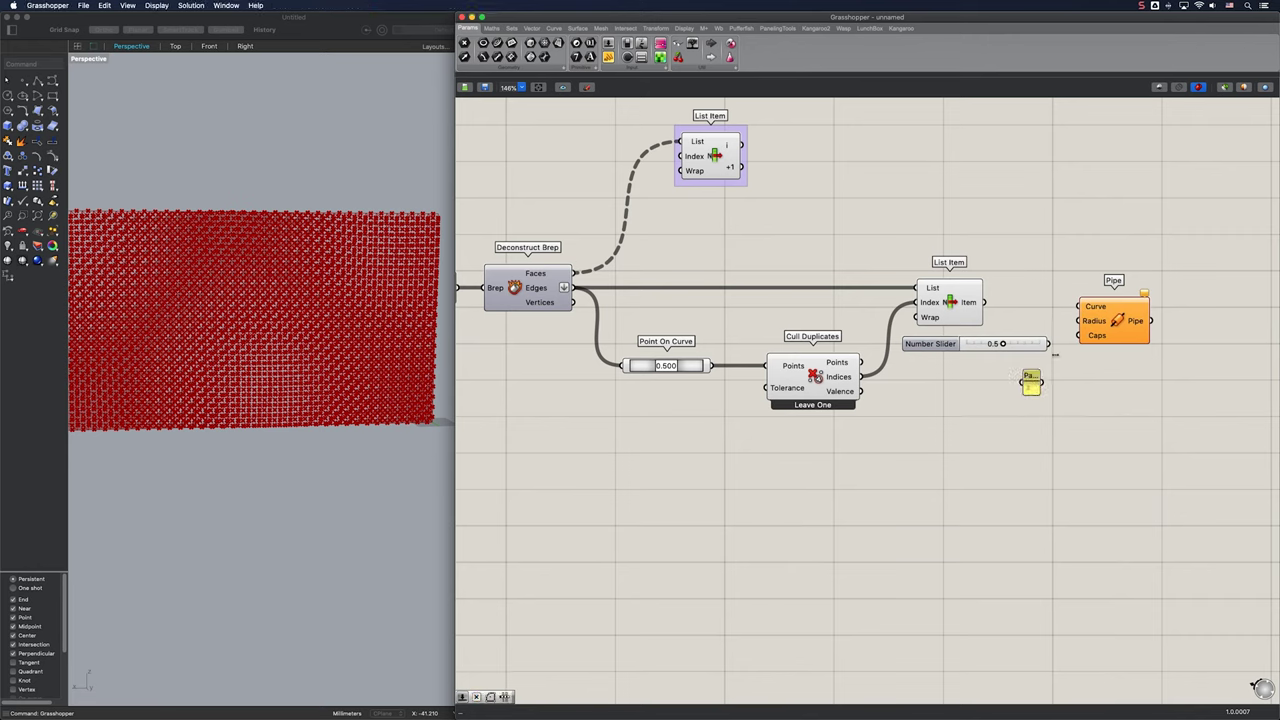
# Connect the List Item output to Pipe's Curve, the slider to Radius and the panel to Caps, and put Pipe in a group
pyautogui.moveTo(1083, 342)
pyautogui.mouseDown()
pyautogui.moveTo(1051, 385)
pyautogui.moveTo(1080, 321)
pyautogui.mouseUp()
pyautogui.moveTo(985, 303); pyautogui.dragTo(1081, 309)
pyautogui.click(1115, 322)
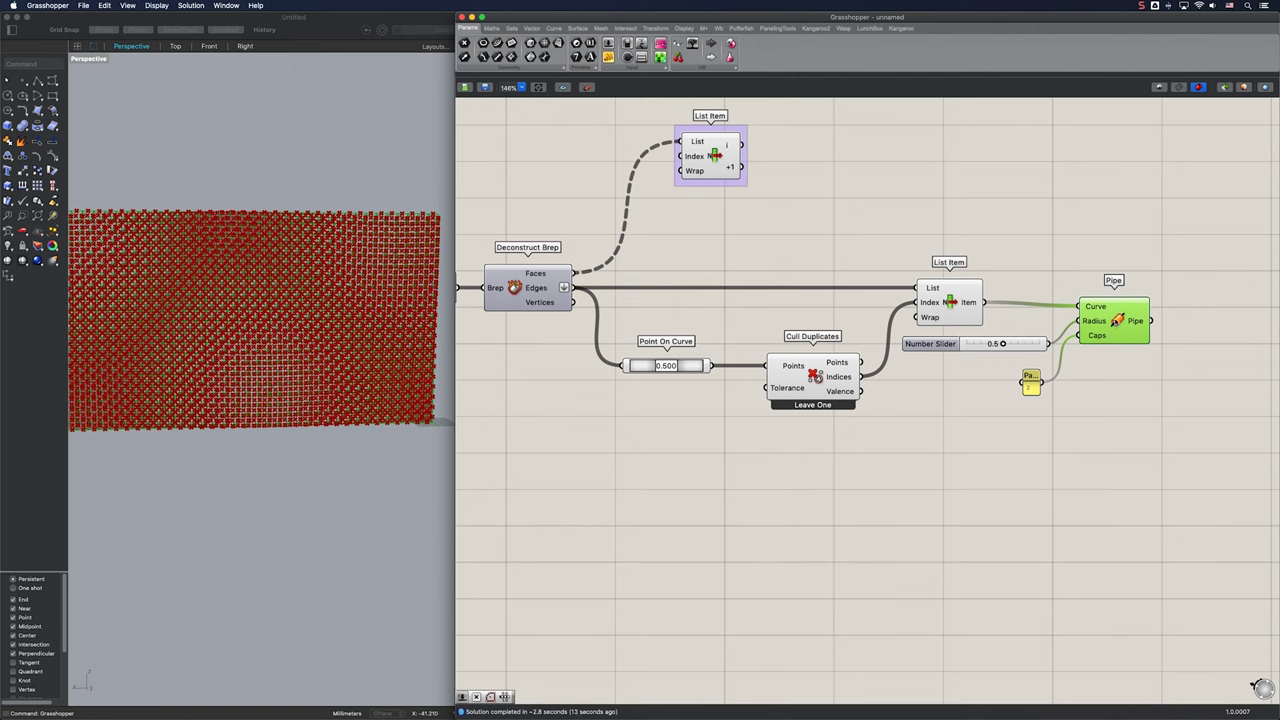
pyautogui.moveTo(1115, 322); pyautogui.dragTo(1128, 318)
pyautogui.press('super+g')
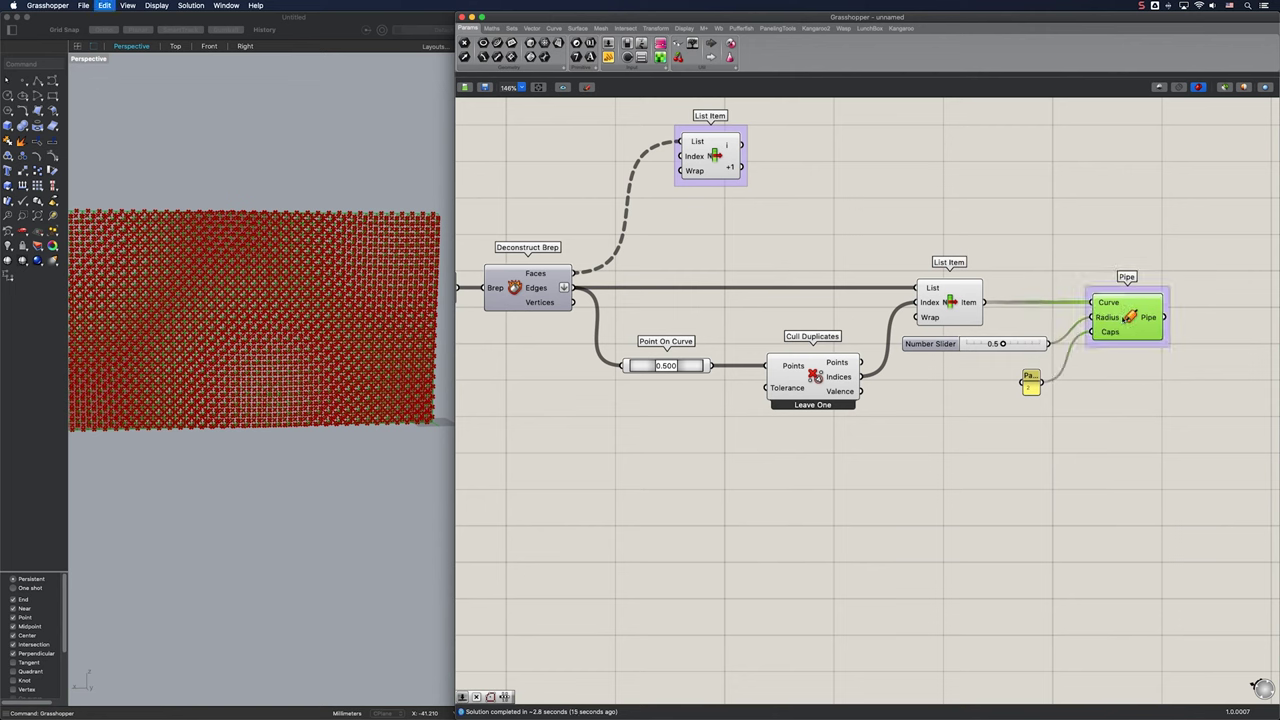
pyautogui.click(1109, 389)
# Turn off the preview of Deconstruct Brep, Point On Curve, Cull Duplicates and the List Item feeding Pipe
pyautogui.moveTo(1036, 480); pyautogui.dragTo(513, 285)
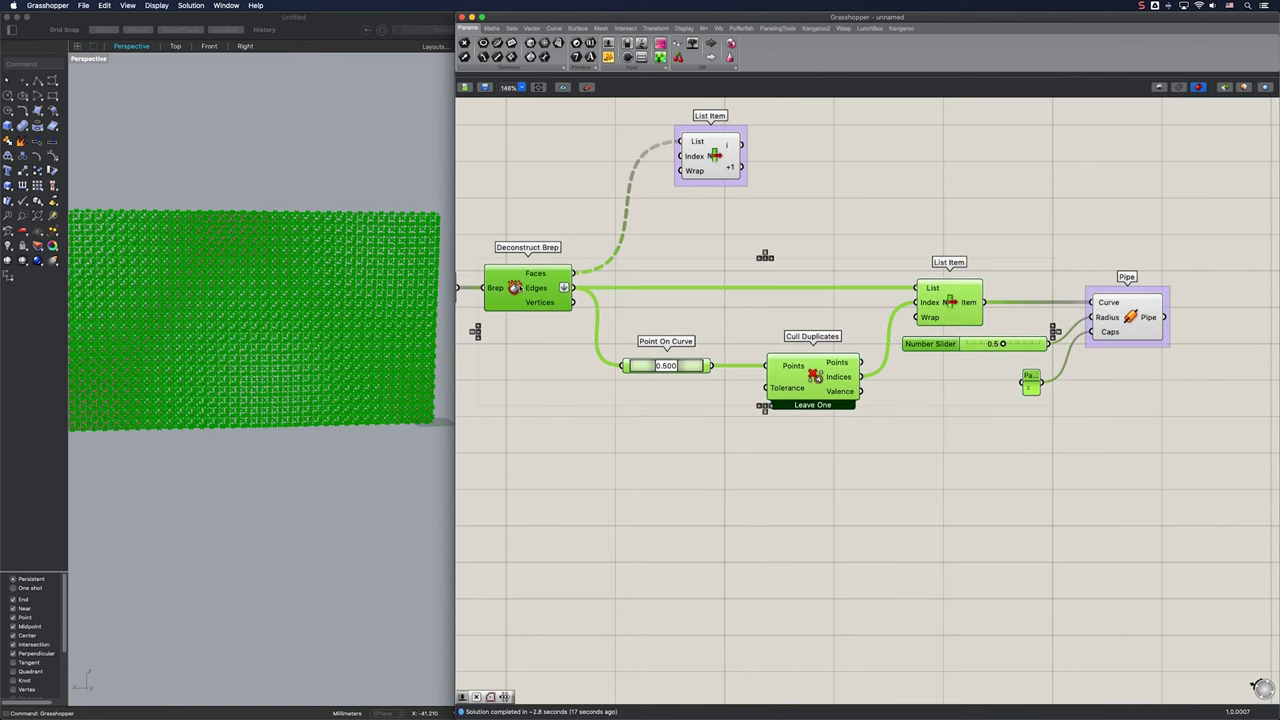
pyautogui.middleClick(517, 287)
pyautogui.click(552, 258)
pyautogui.click(602, 256)
# Bake the Pipe component's geometry onto Layer 01
pyautogui.moveTo(216, 303); pyautogui.dragTo(243, 292, button='right')
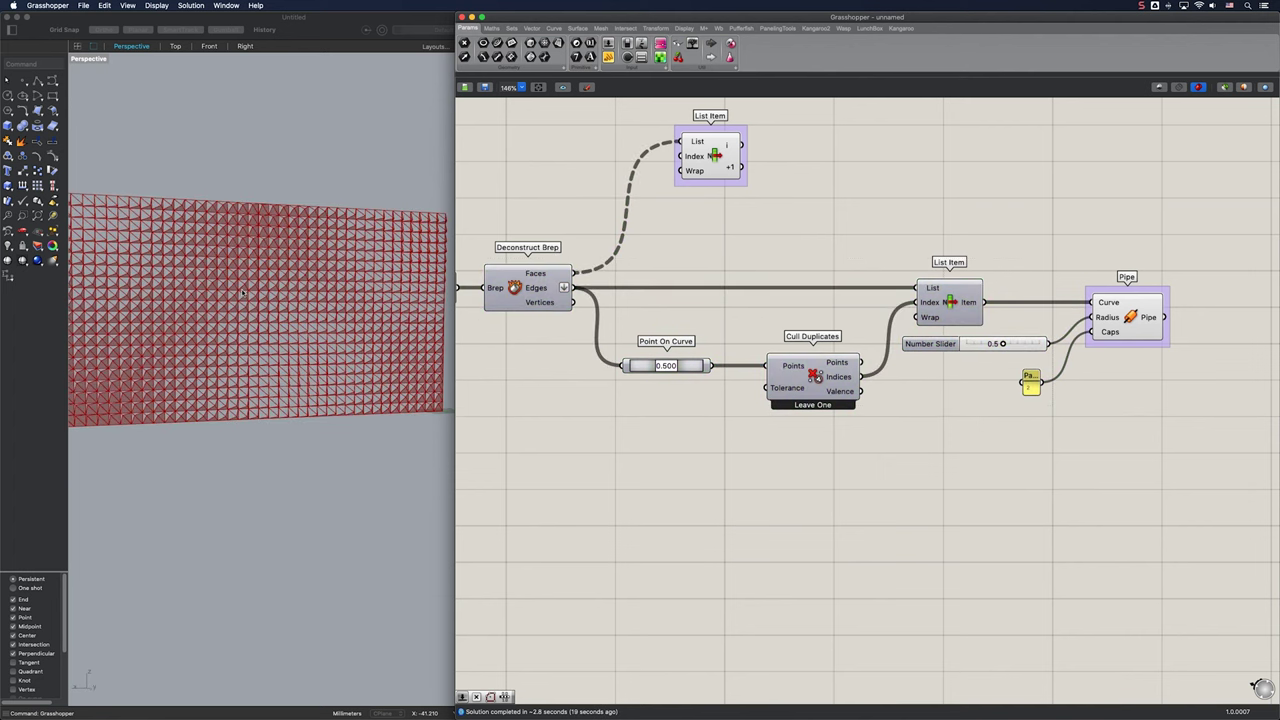
pyautogui.scroll(10, 275, 291)
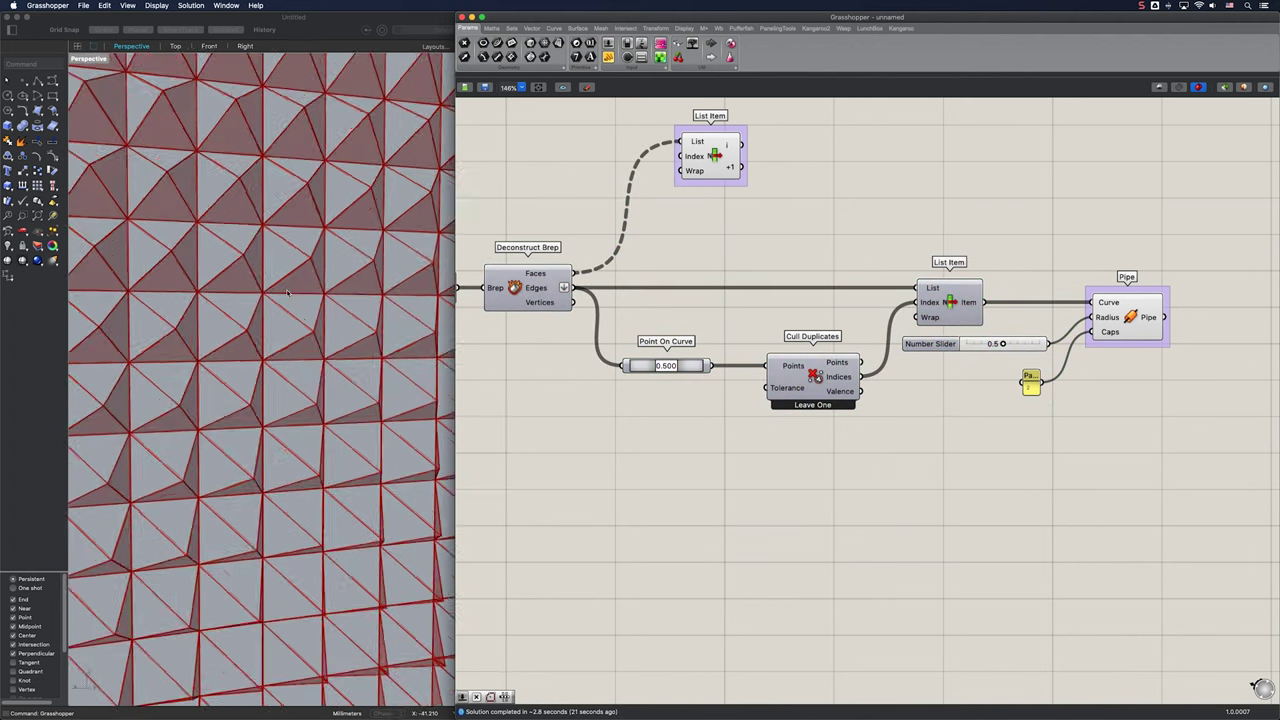
pyautogui.rightClick(1126, 320)
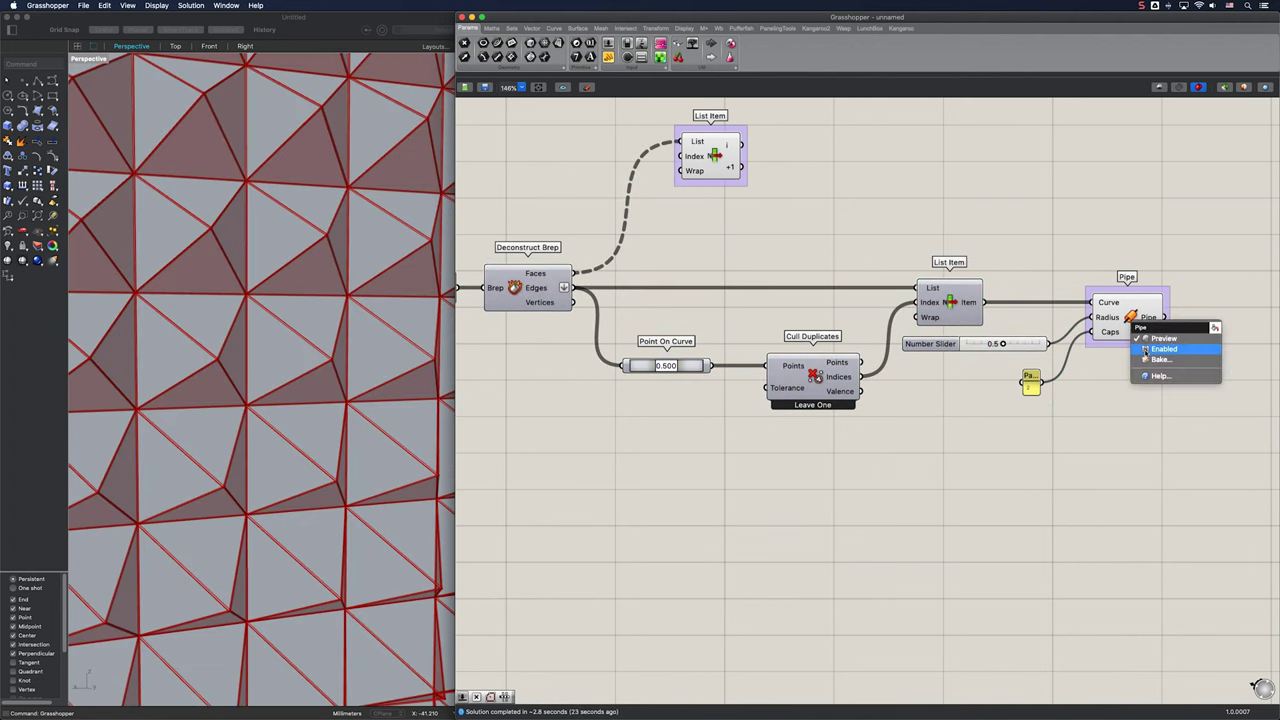
pyautogui.click(1156, 358)
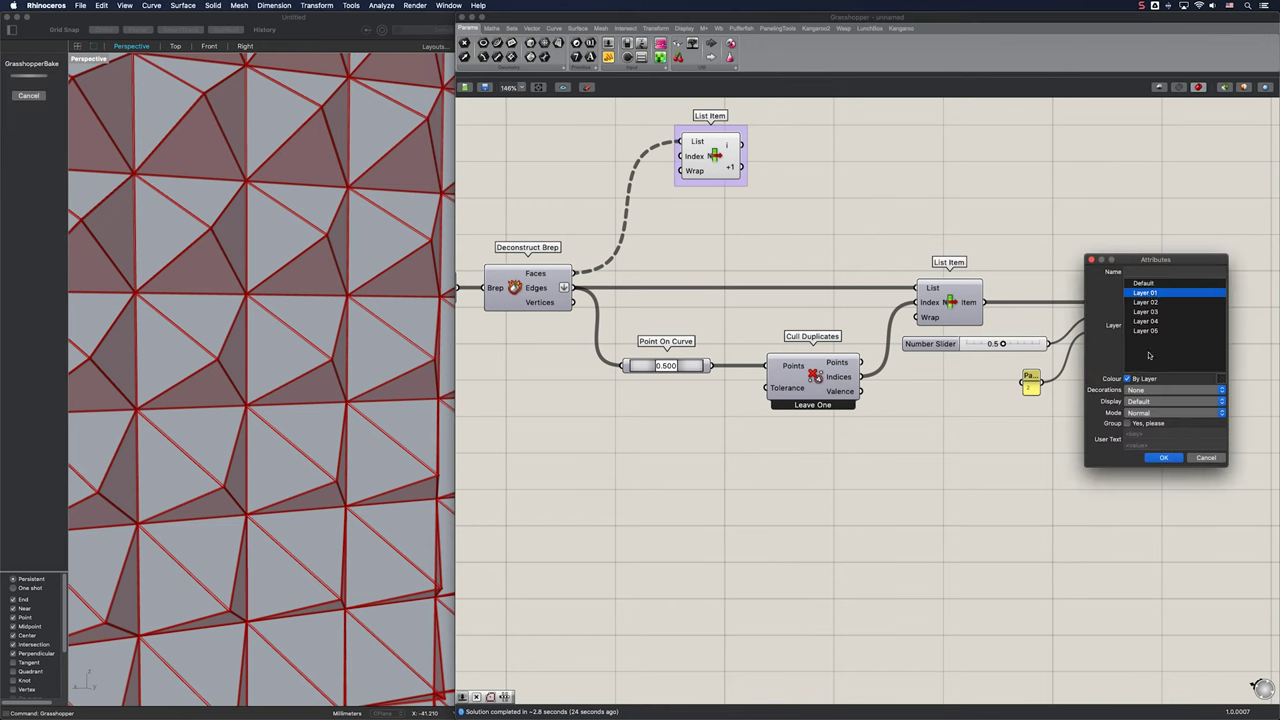
pyautogui.click(1159, 458)
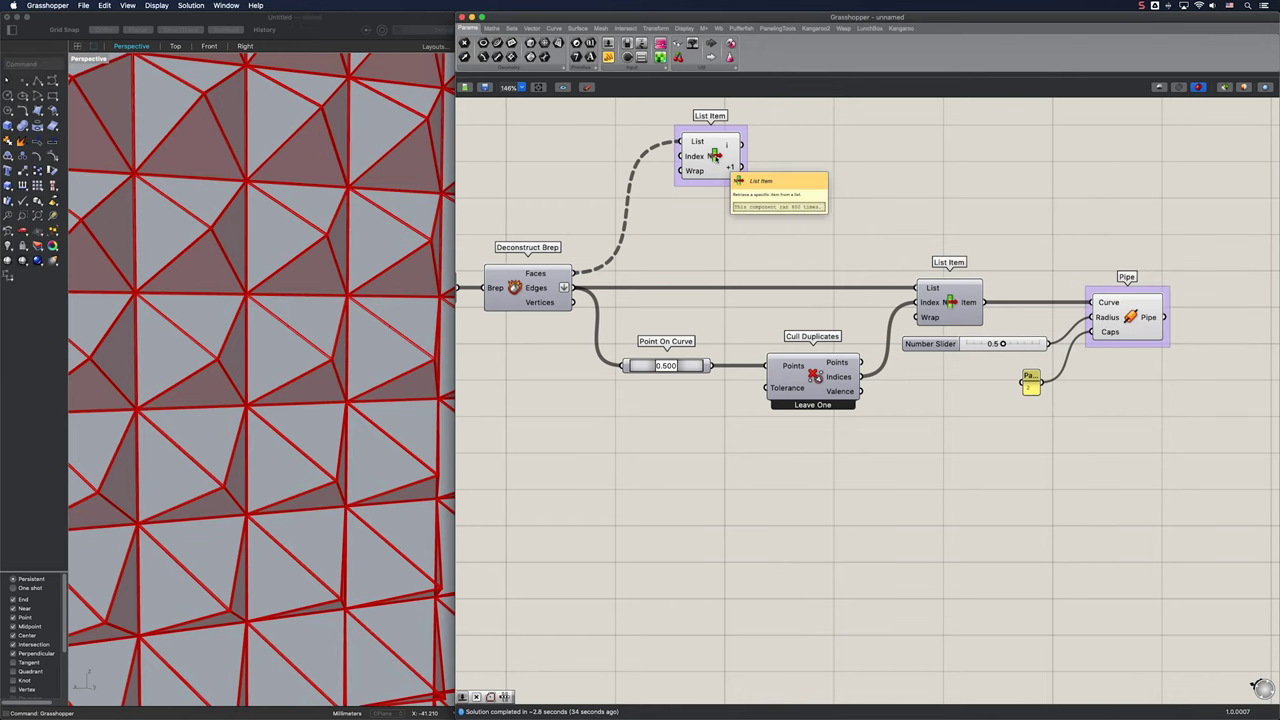
# Bake the faces from the grouped List Item component onto Layer 02
pyautogui.click(715, 157)
pyautogui.rightClick(715, 157)
pyautogui.click(748, 193)
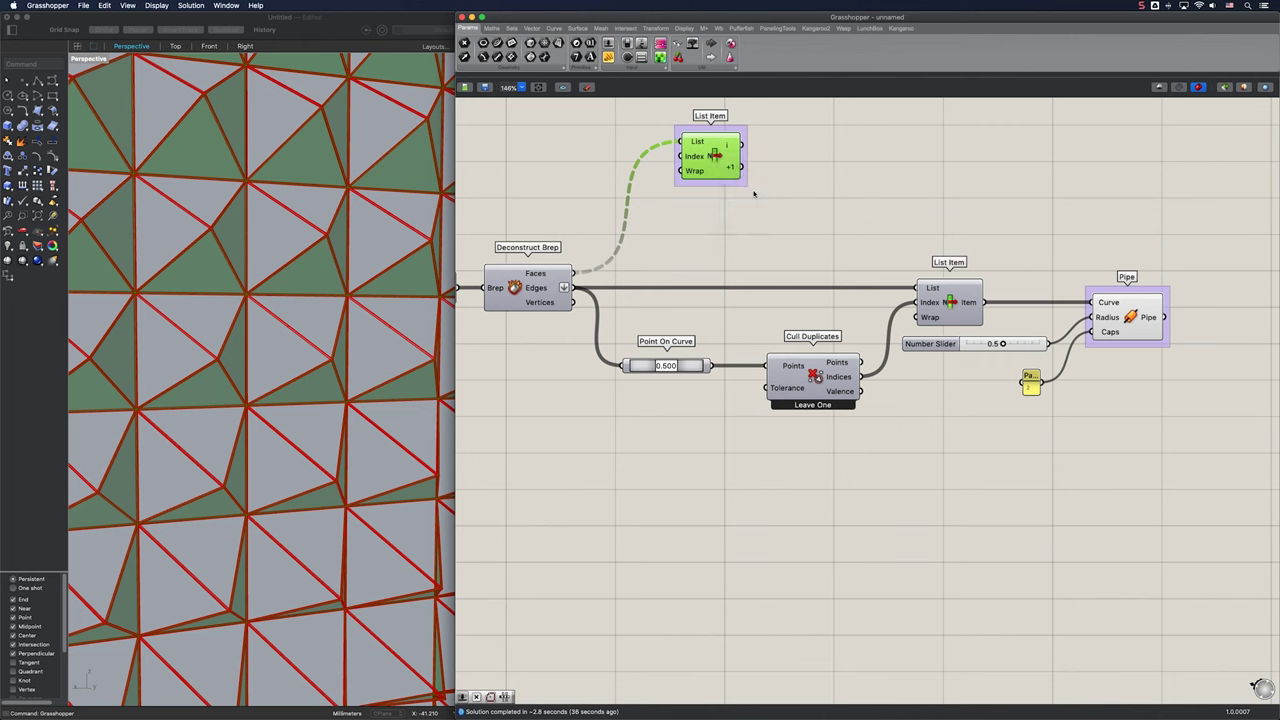
pyautogui.click(743, 133)
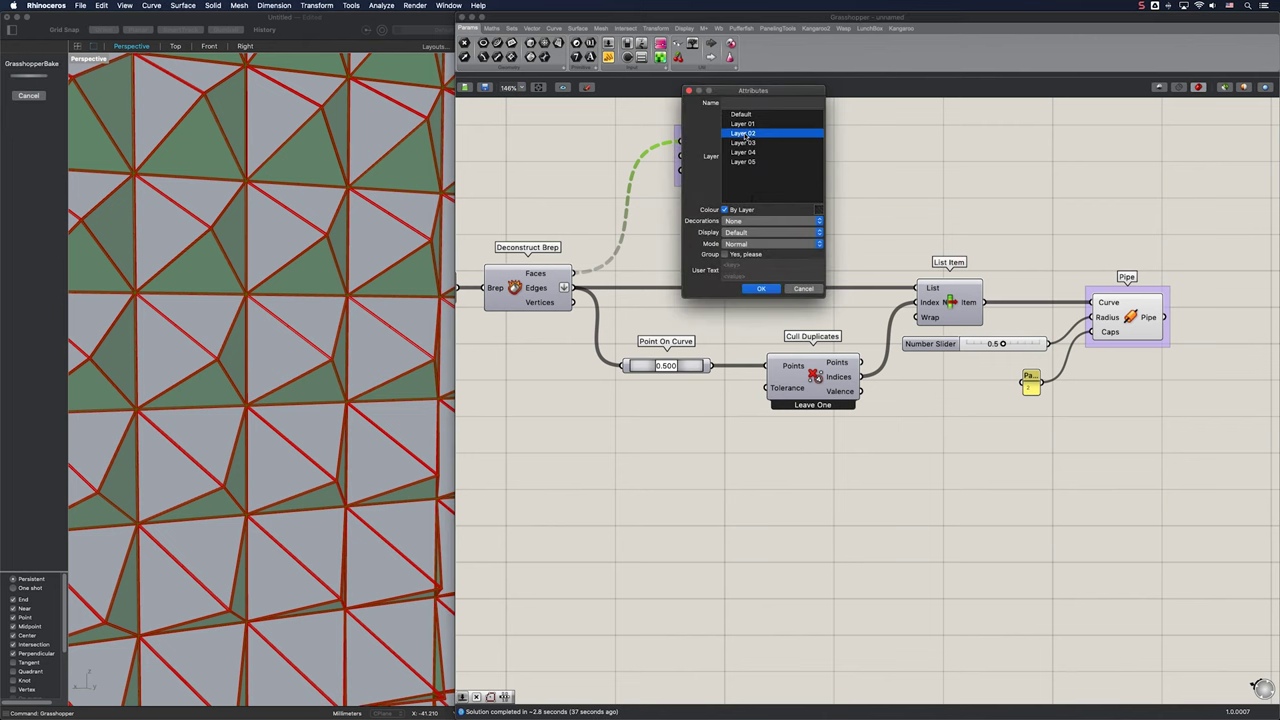
pyautogui.click(765, 286)
pyautogui.click(777, 271)
# Turn off all Grasshopper preview geometry and set Rhino's Perspective viewport to the Rendered display mode
pyautogui.scroll(-6, 304, 358)
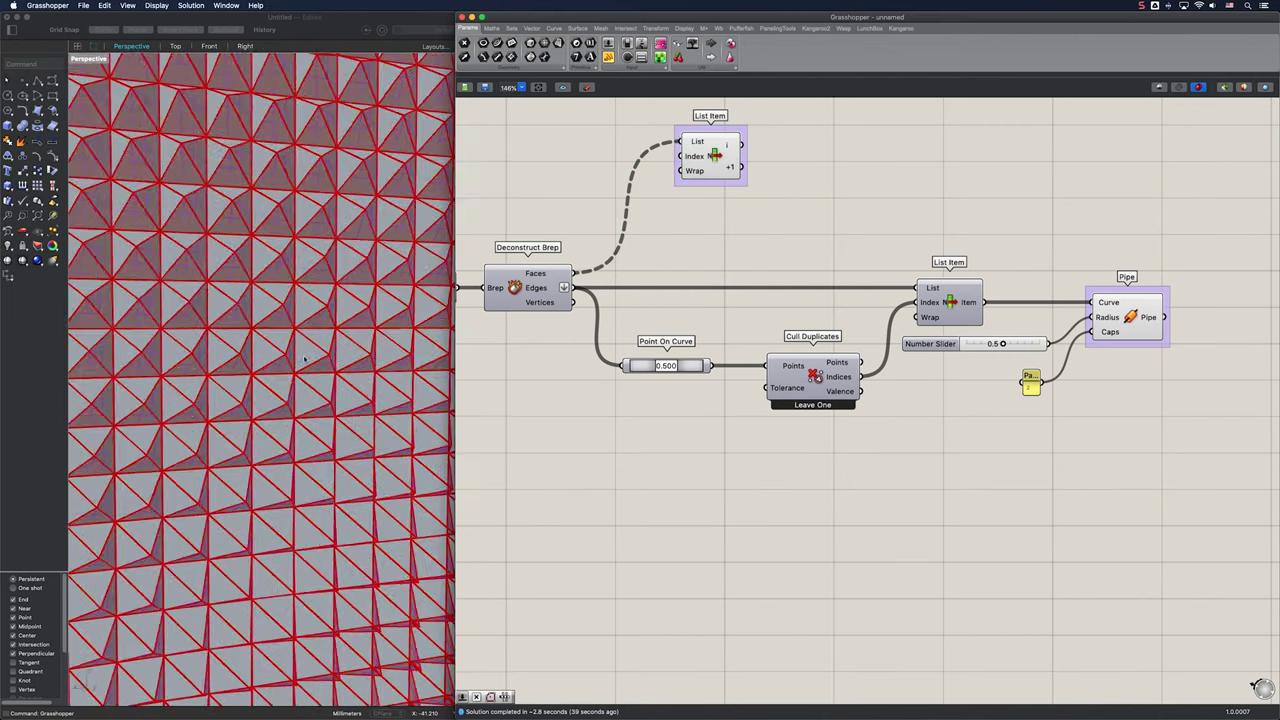
pyautogui.scroll(-8, 304, 358)
pyautogui.click(1225, 88)
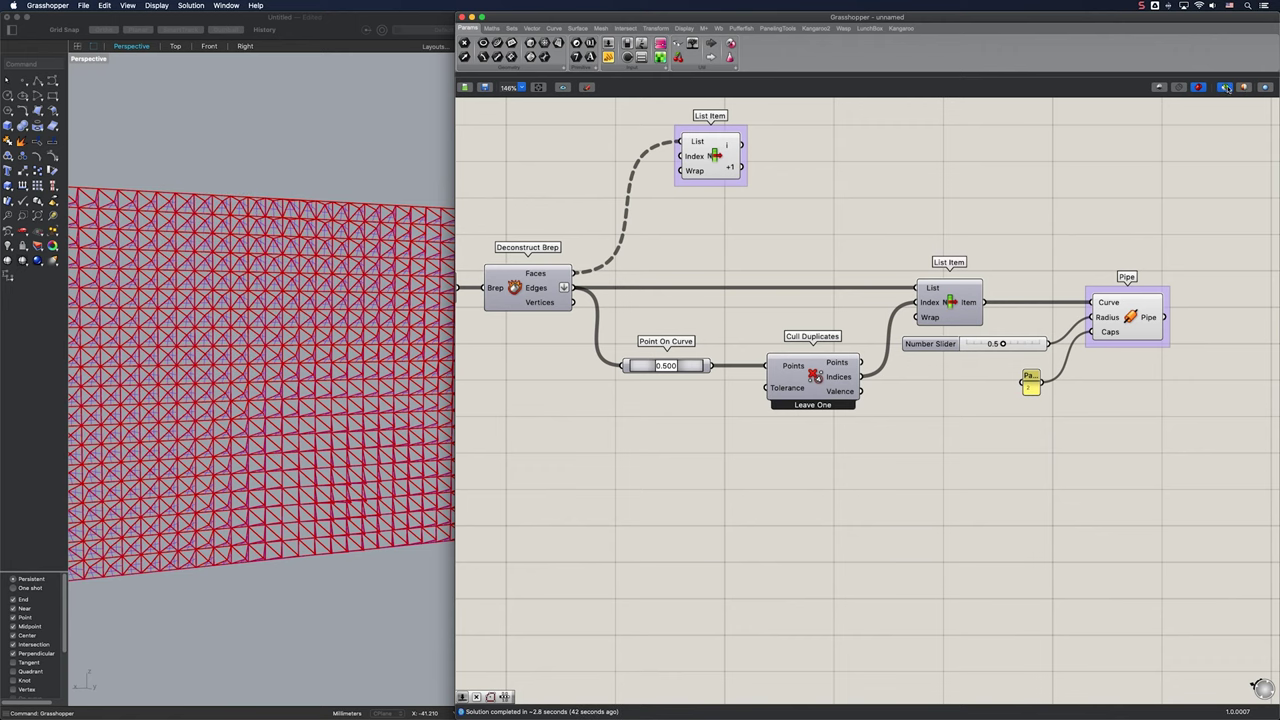
pyautogui.click(323, 172)
pyautogui.click(124, 5)
pyautogui.click(171, 243)
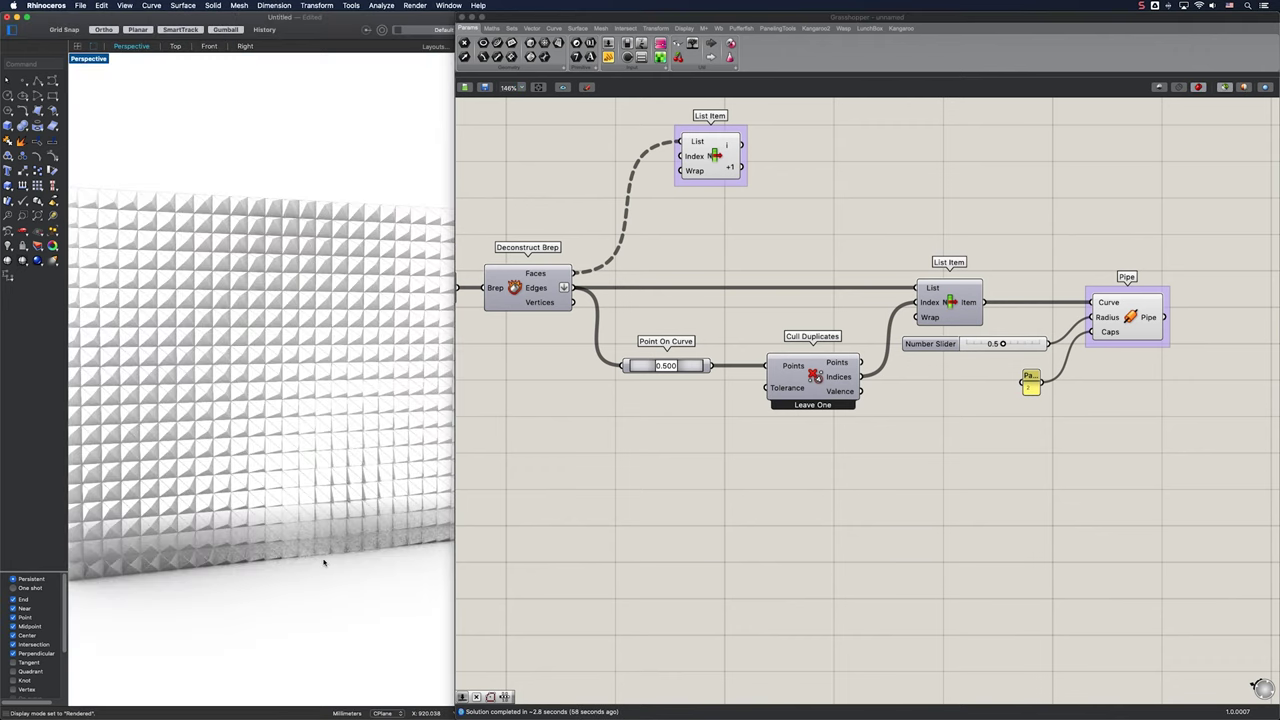
# Examine the baked facade's faces and edge pipes in the rendered Perspective view from several angles and distances
pyautogui.scroll(-3, 363, 445)
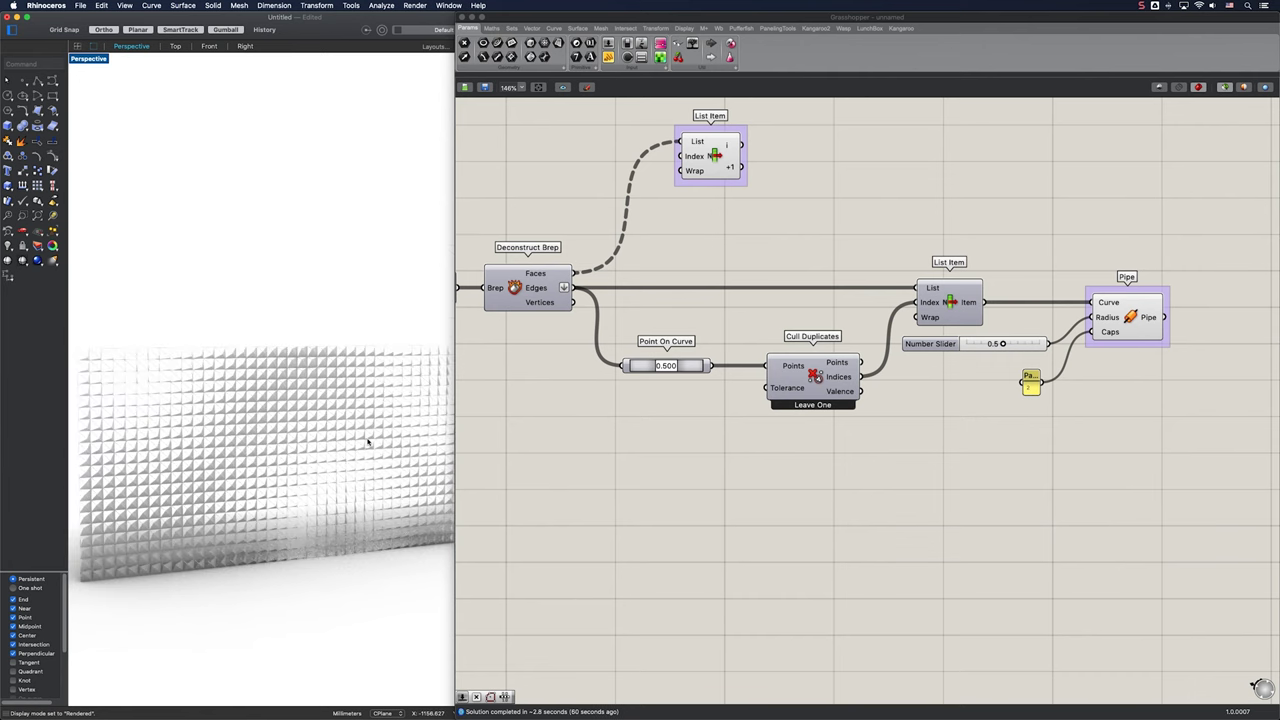
pyautogui.moveTo(312, 437); pyautogui.dragTo(210, 437, button='right')
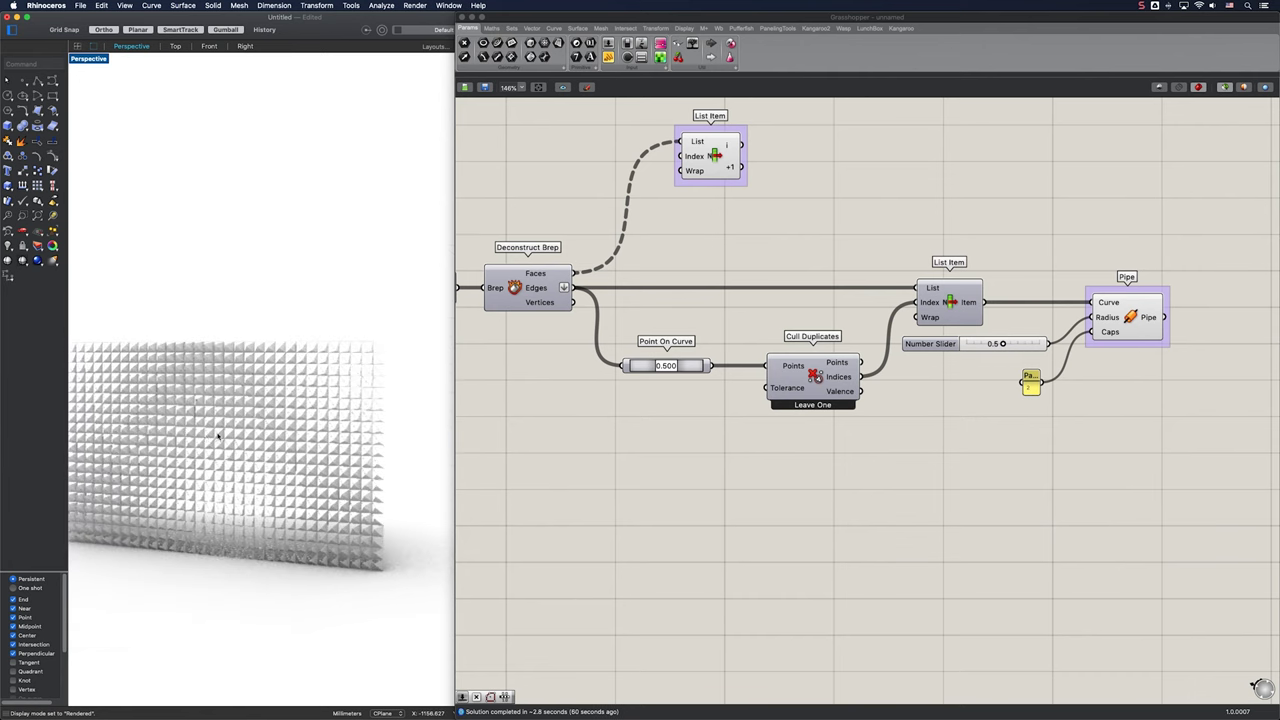
pyautogui.scroll(10, 217, 435)
pyautogui.scroll(-10, 236, 433)
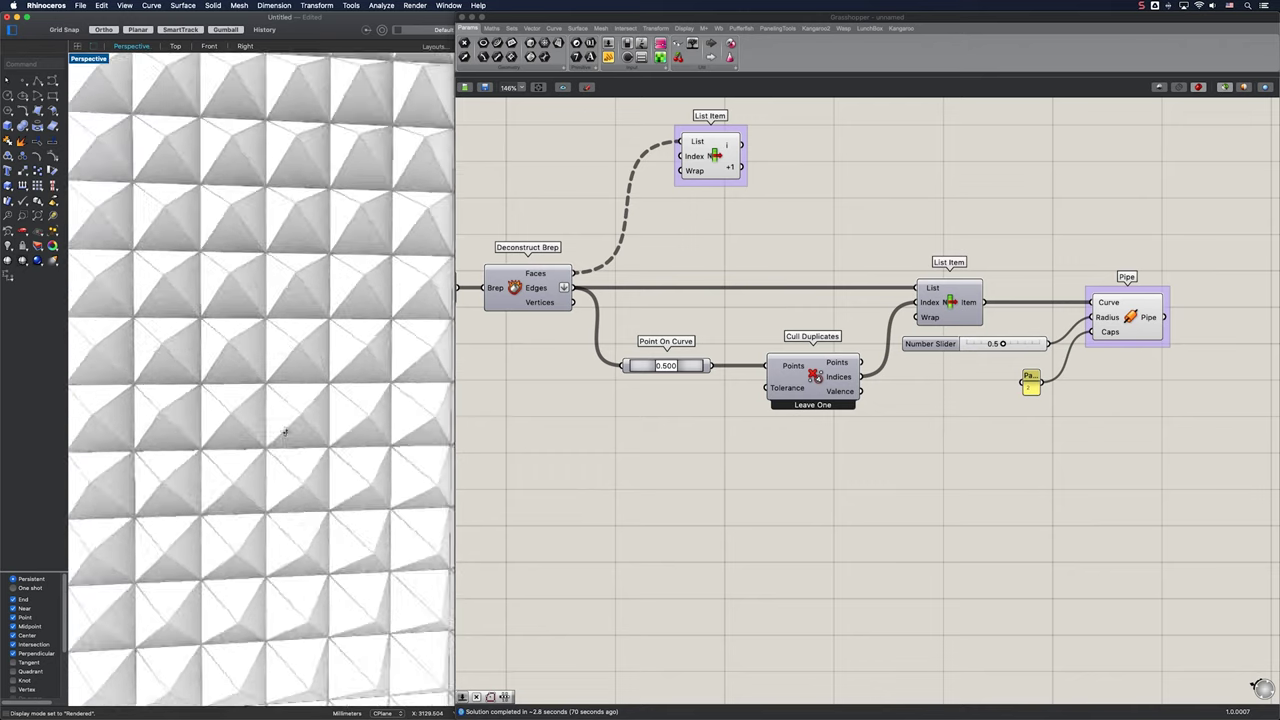
pyautogui.scroll(-5, 307, 441)
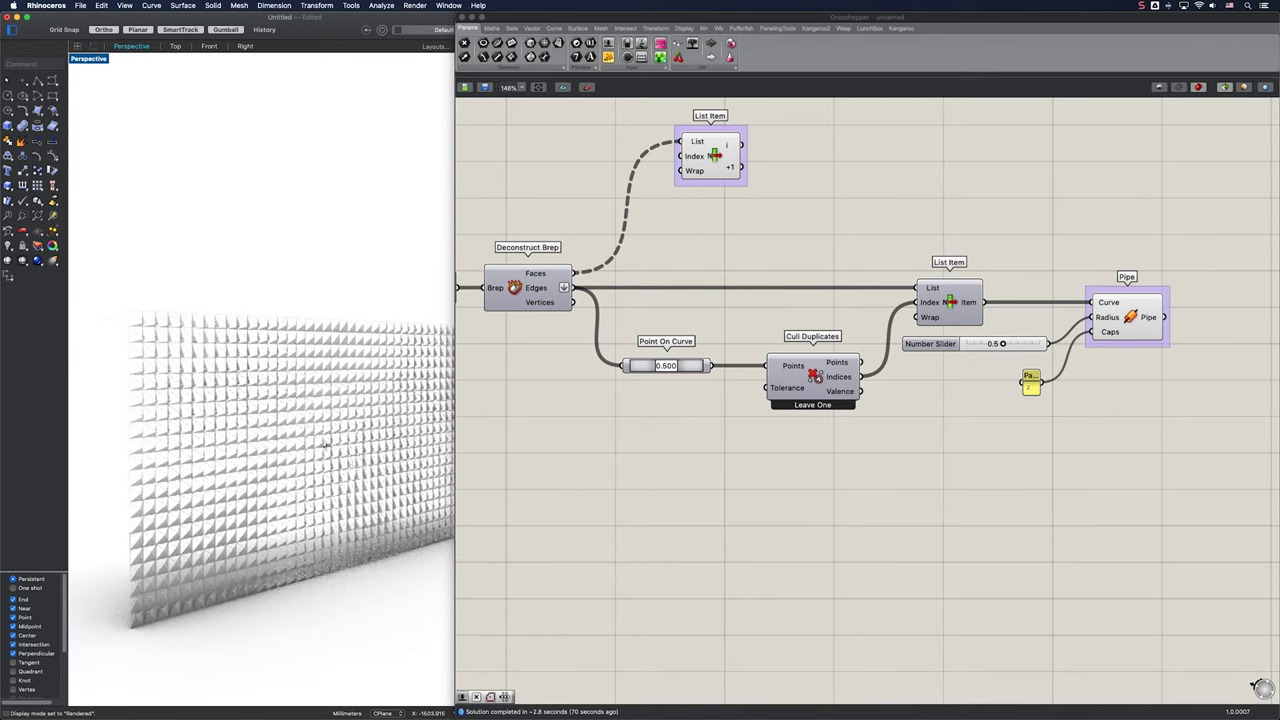
pyautogui.scroll(5, 320, 443)
pyautogui.moveTo(381, 463); pyautogui.dragTo(286, 466, button='right')
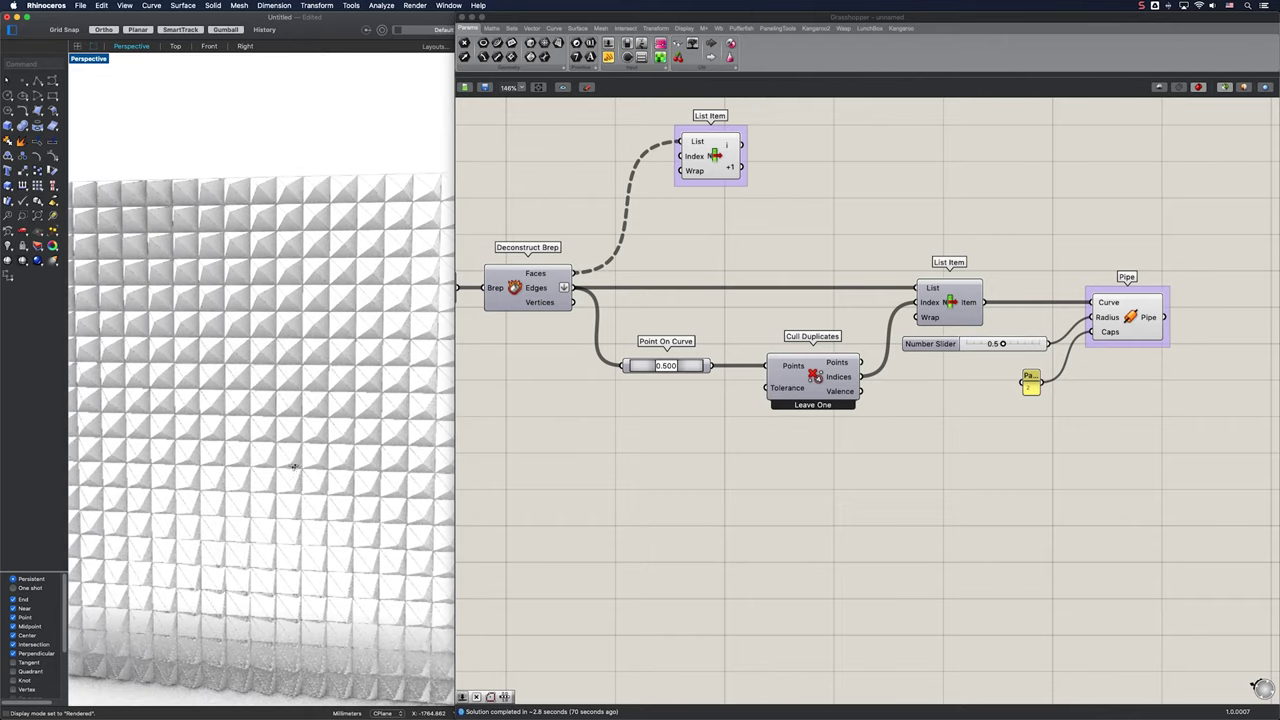